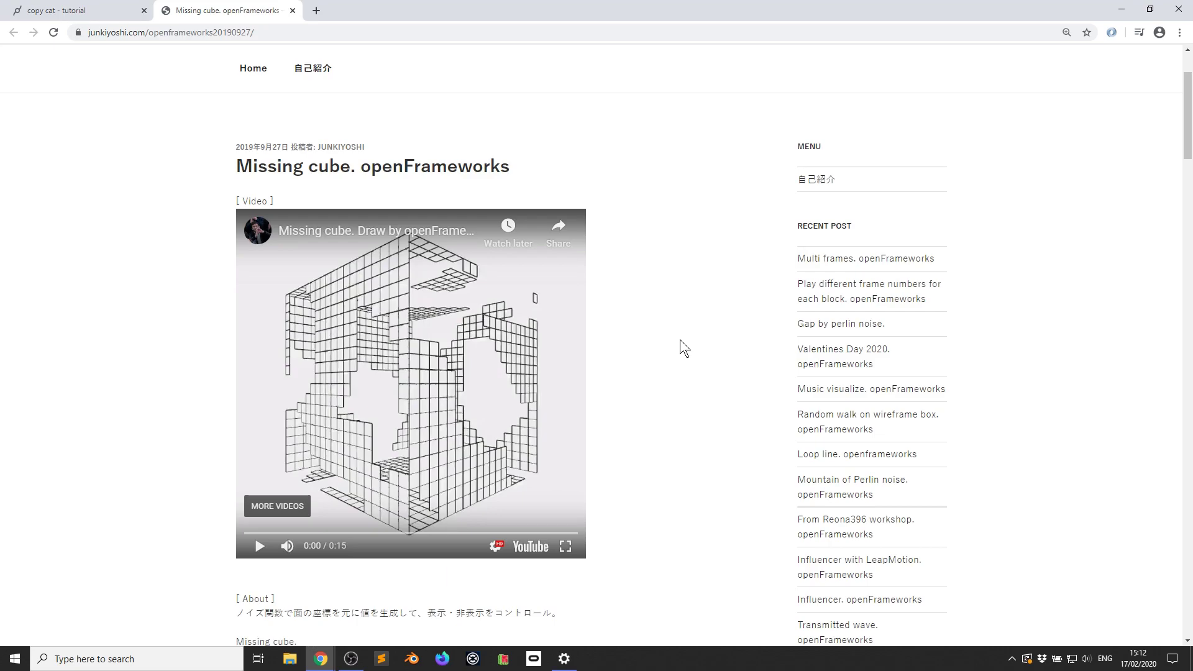
Step: Watch the Missing cube reference video in full screen, close its page and show the empty patch editor full screen
click(564, 546)
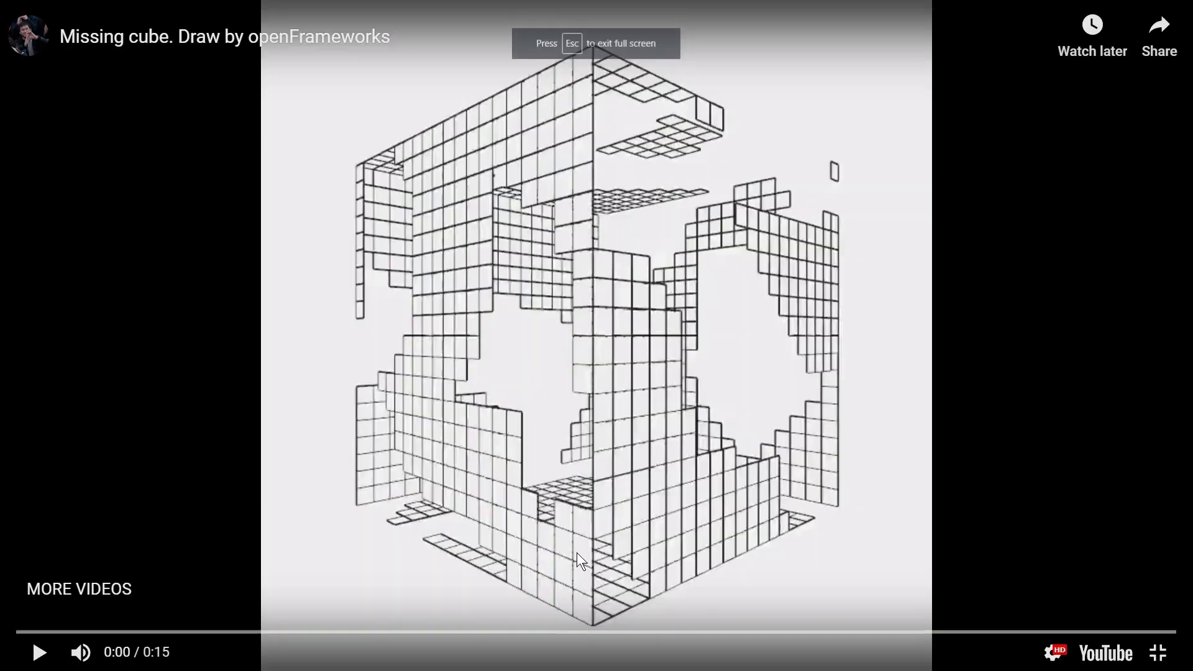
click(40, 653)
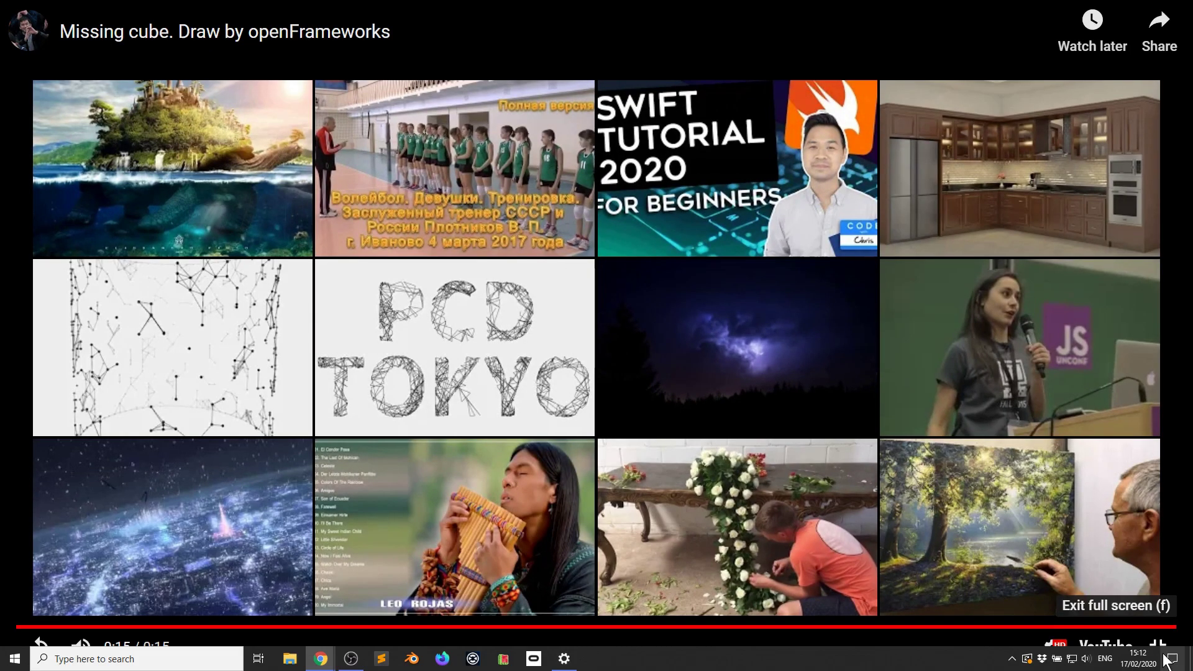
click(1159, 647)
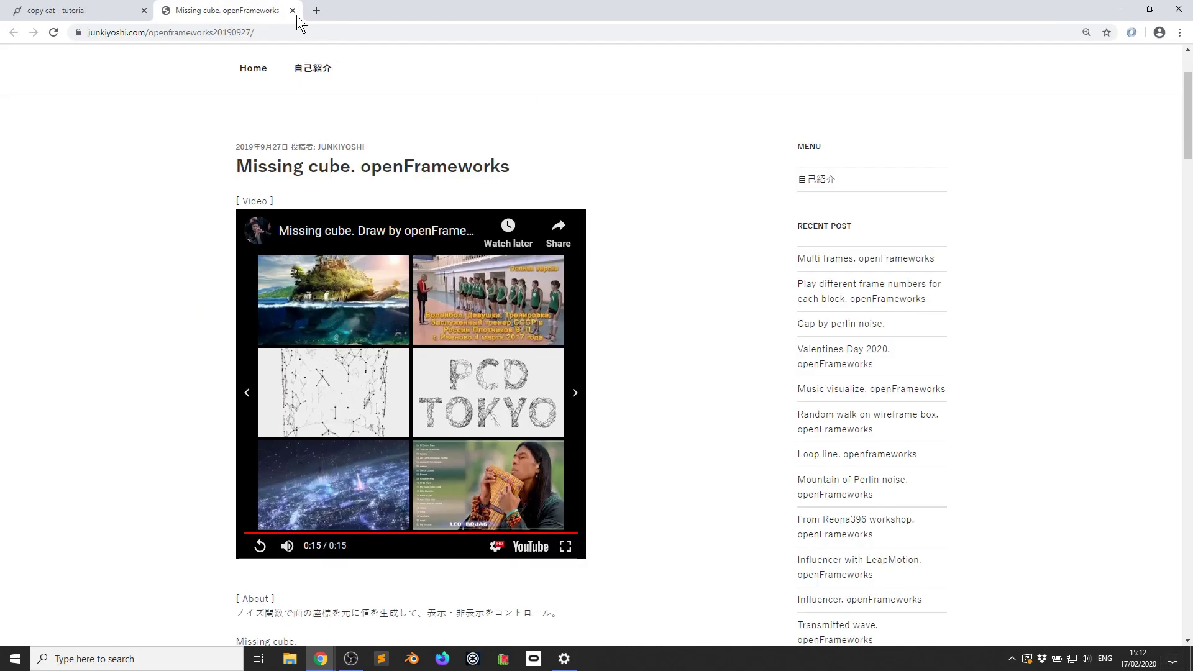
click(292, 11)
key(F11)
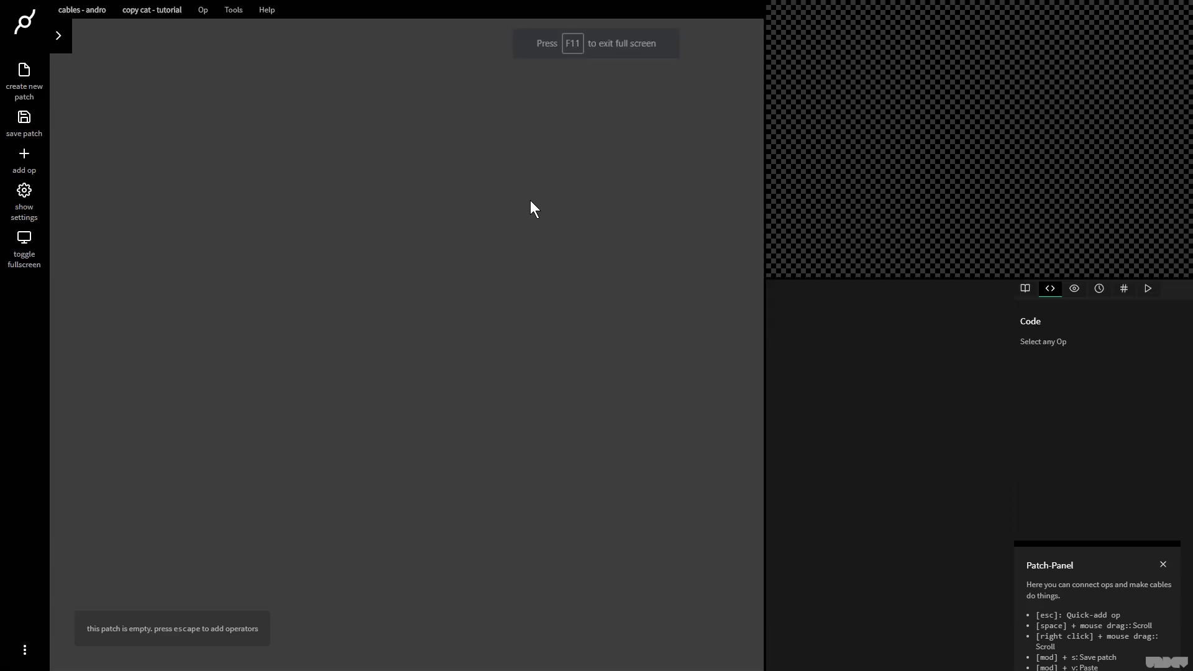
Step: Add a MainLoop op to the empty patch and move it to the upper part of the canvas
key(Escape)
text(mainlo)
key(Return)
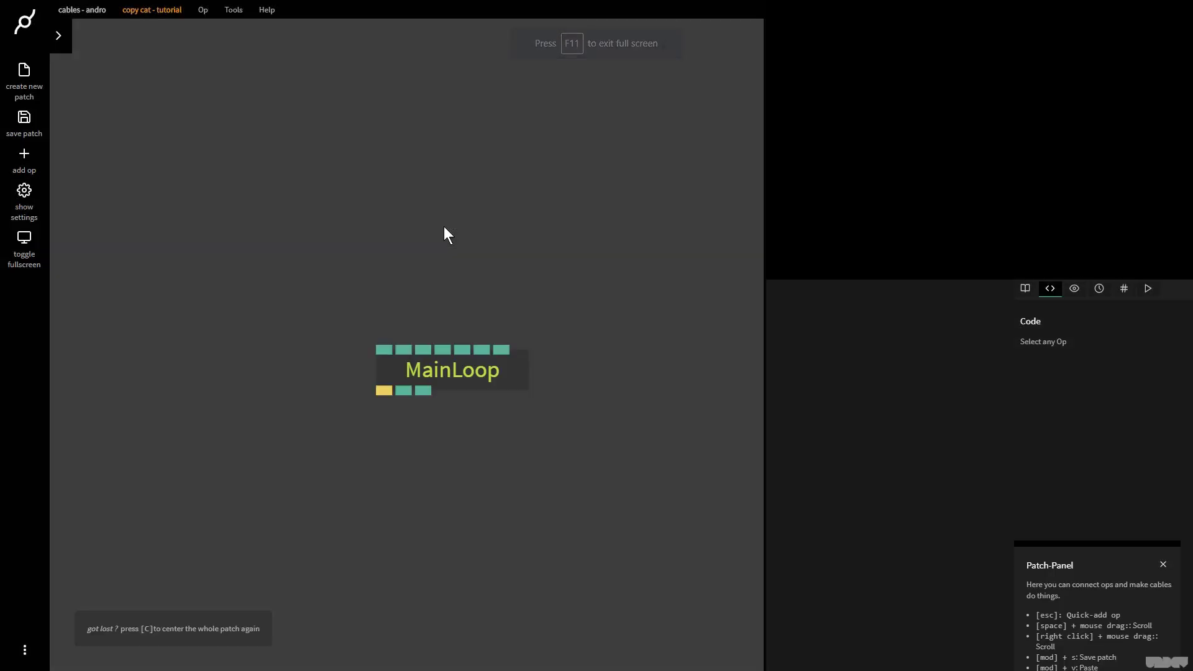
drag(494, 374, 393, 159)
Step: Connect a new Sequence op to MainLoop's trigger output and a new TransformView op to a middle output of Sequence
drag(308, 195, 299, 300)
text(seq)
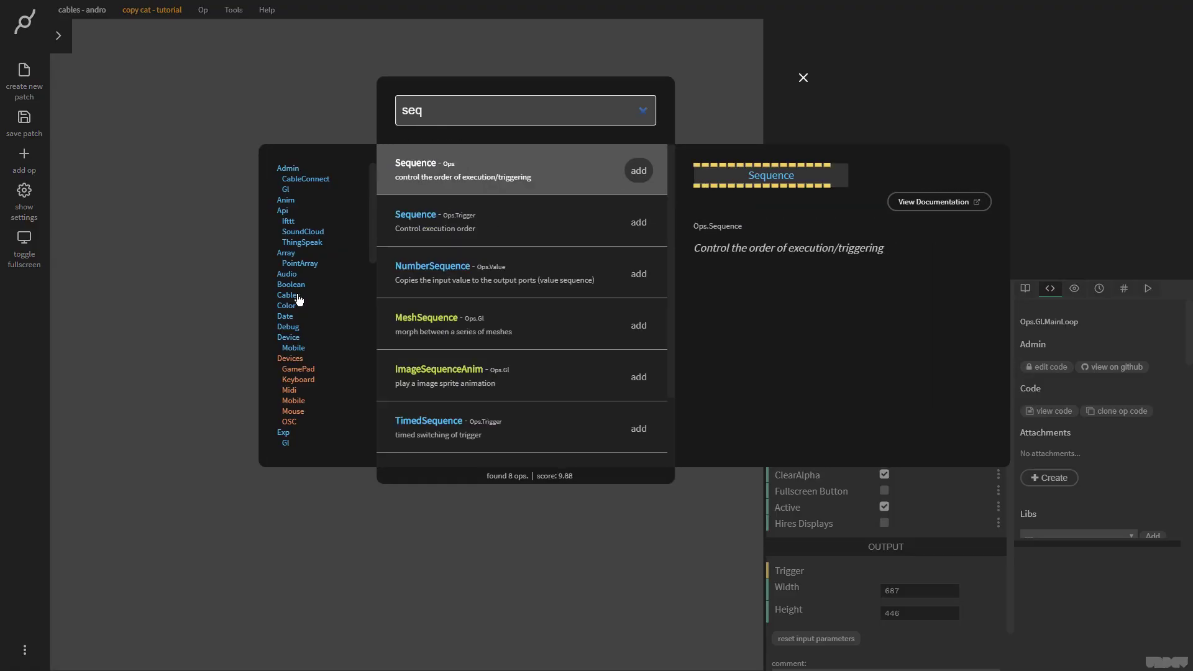
key(Return)
drag(460, 325, 546, 433)
text(transformv)
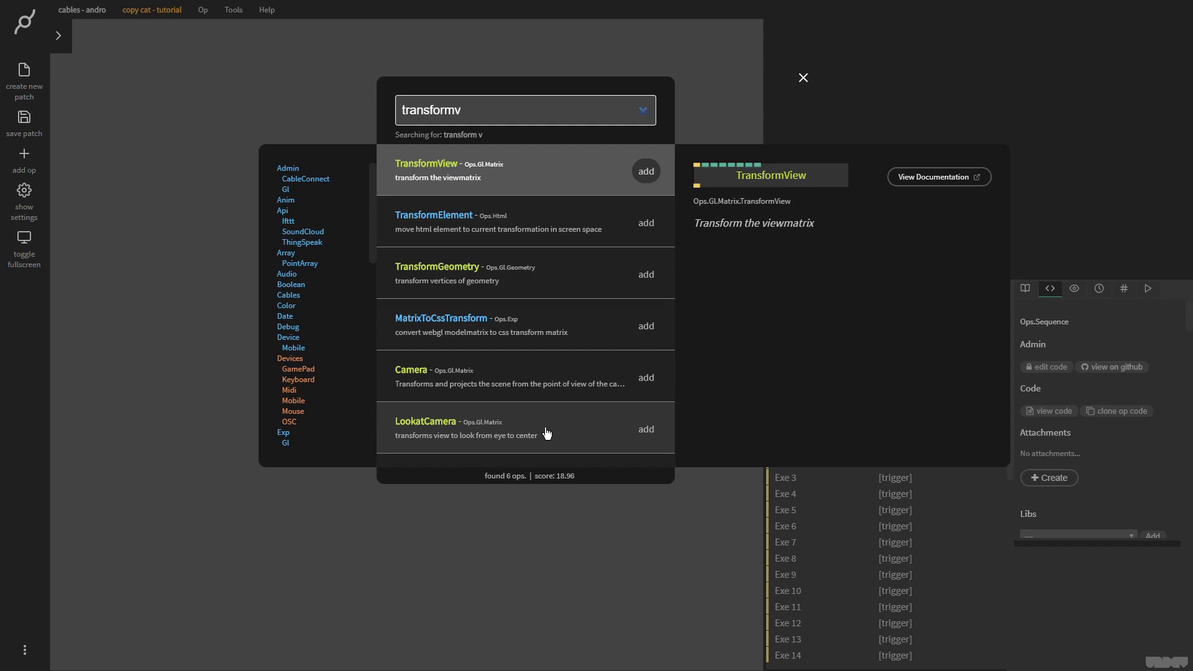
key(Return)
Step: Add an OrbitControls op connected to TransformView's trigger output
drag(558, 491, 556, 543)
text(orbi)
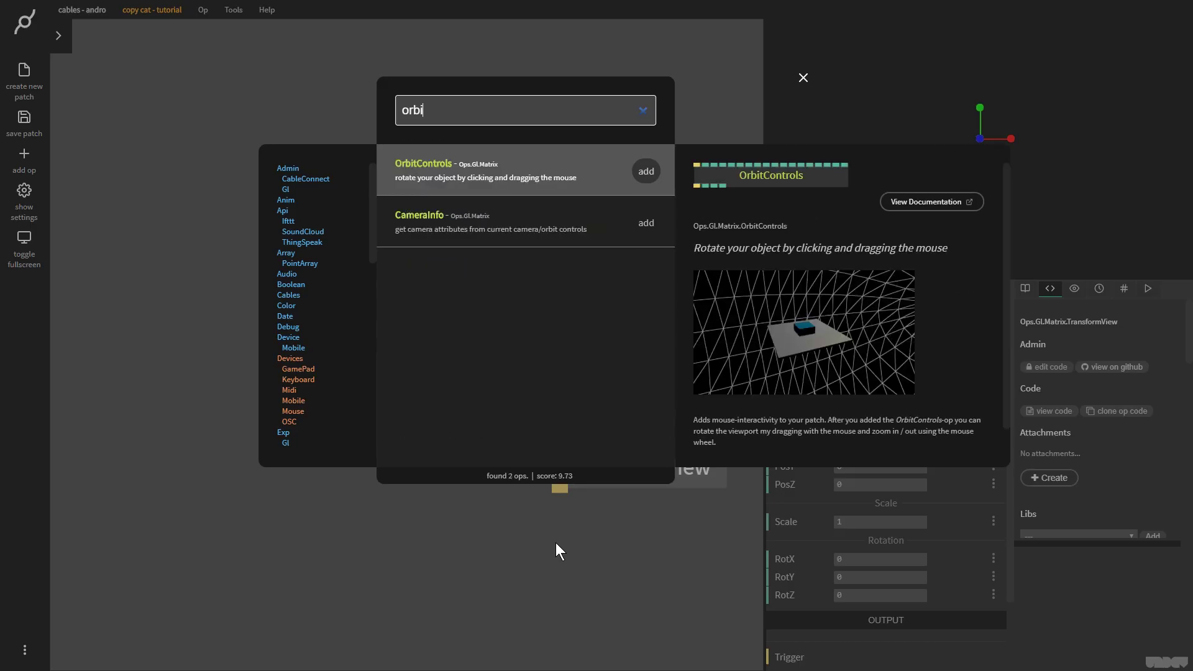
text(tcont)
key(Return)
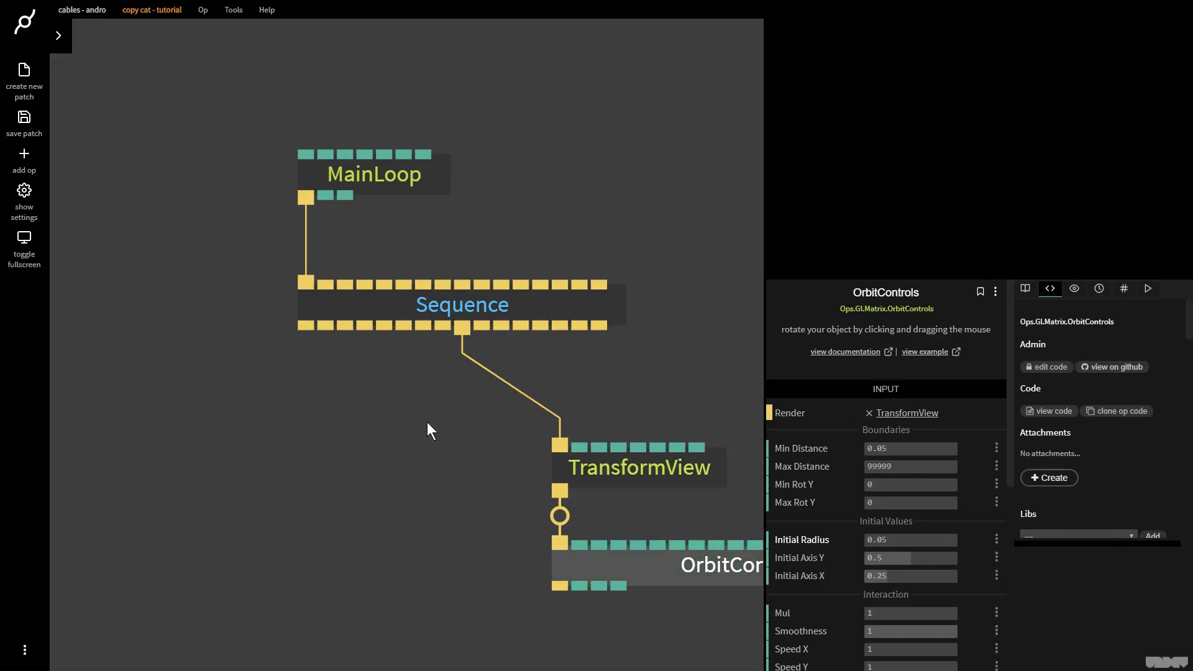
Step: Add a ClearColor op below OrbitControls, connected to its trigger output
drag(464, 484, 380, 402)
drag(610, 348, 480, 266)
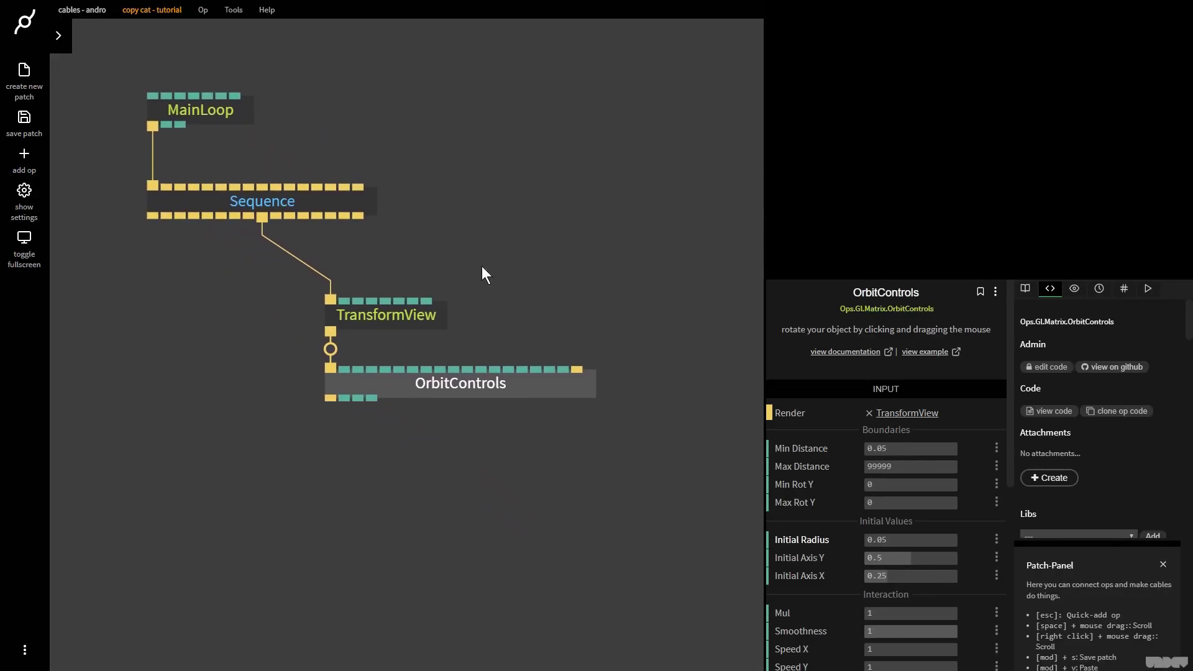
drag(351, 423, 348, 491)
text(clearcolo)
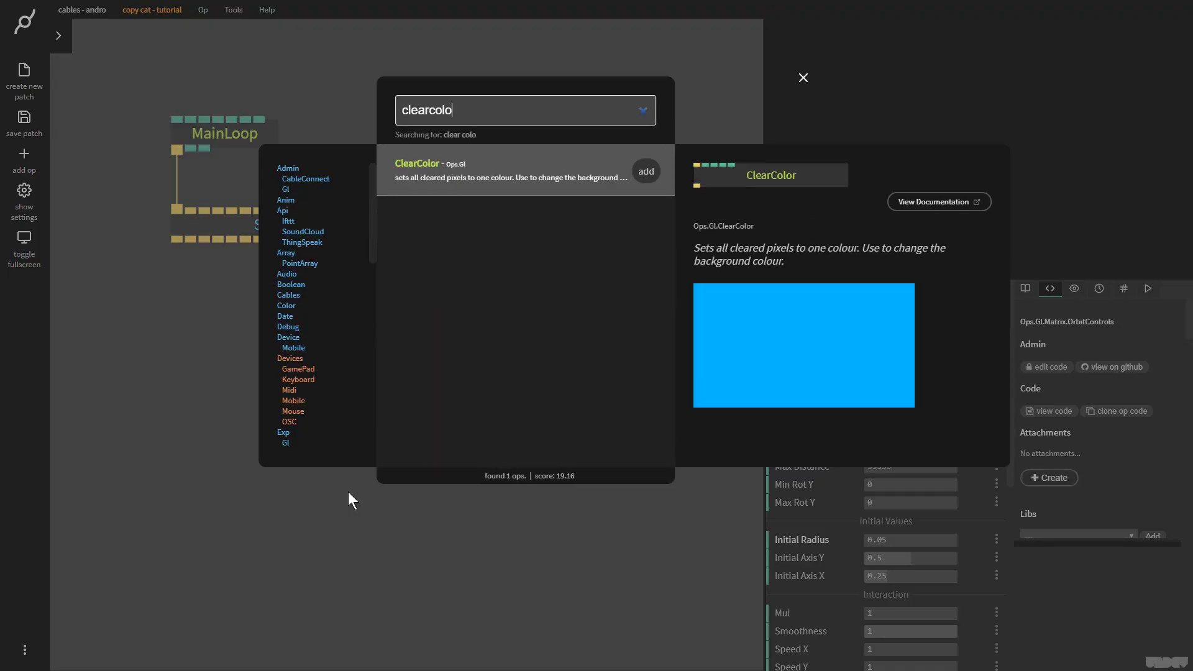
key(Return)
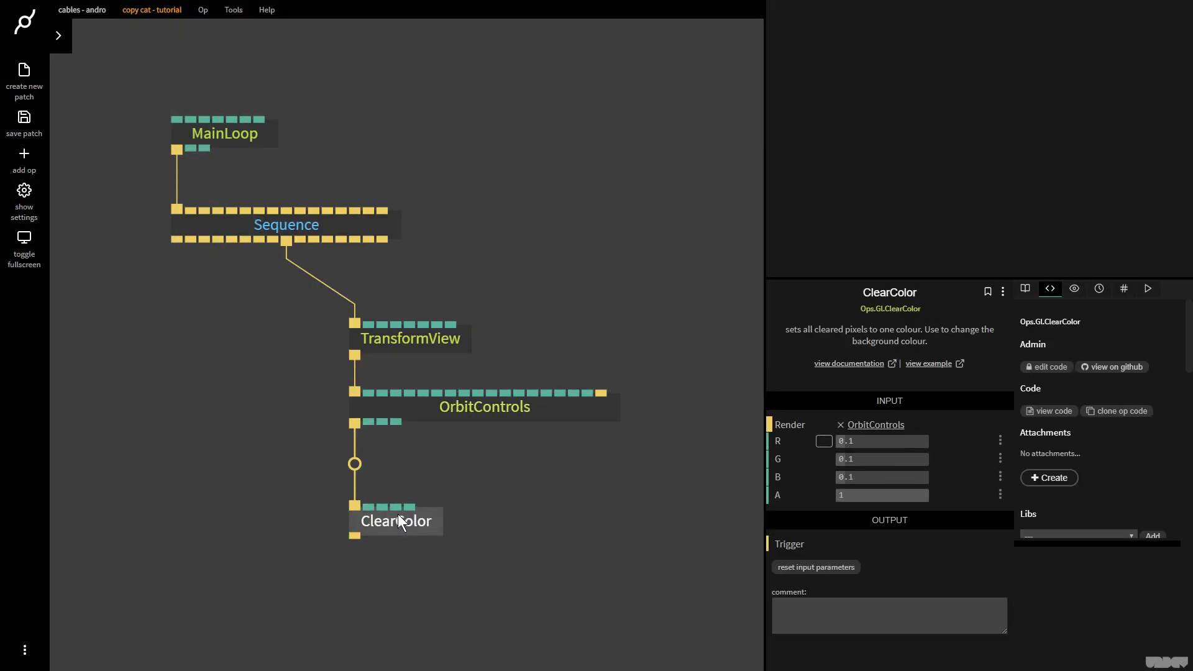
Step: Change the ClearColor background colour to white
click(823, 442)
drag(823, 438, 746, 404)
click(582, 471)
Step: Connect a BasicMaterial op below ClearColor and a Cube op below BasicMaterial to render a cube
drag(427, 521, 353, 576)
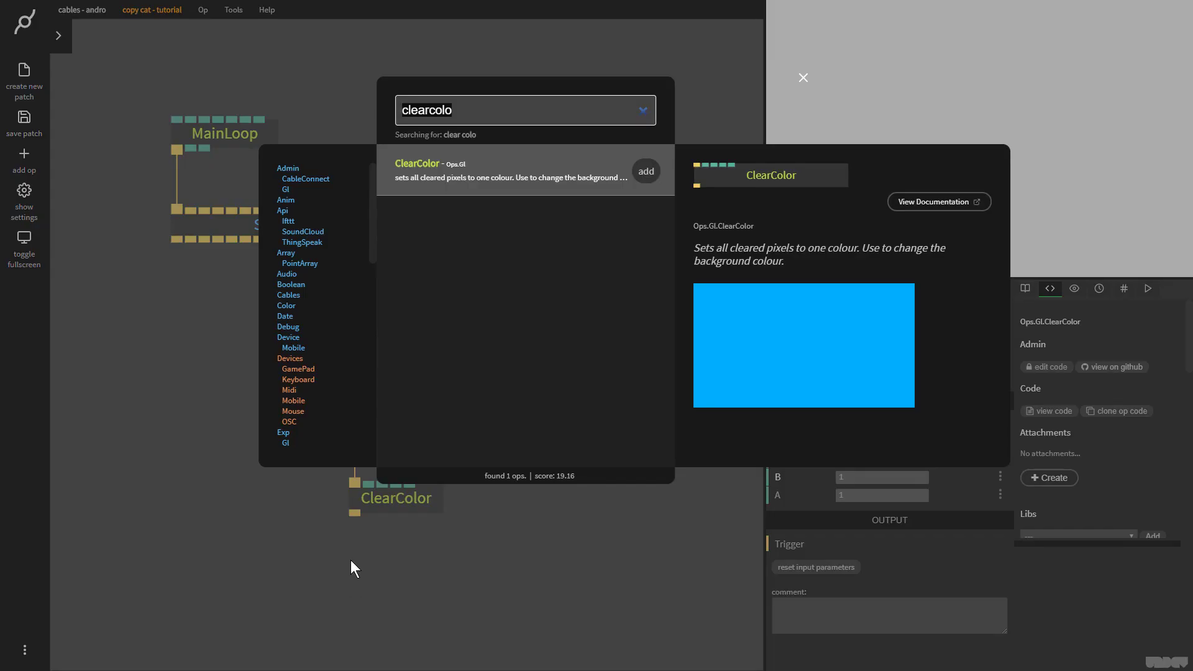
text(basicma)
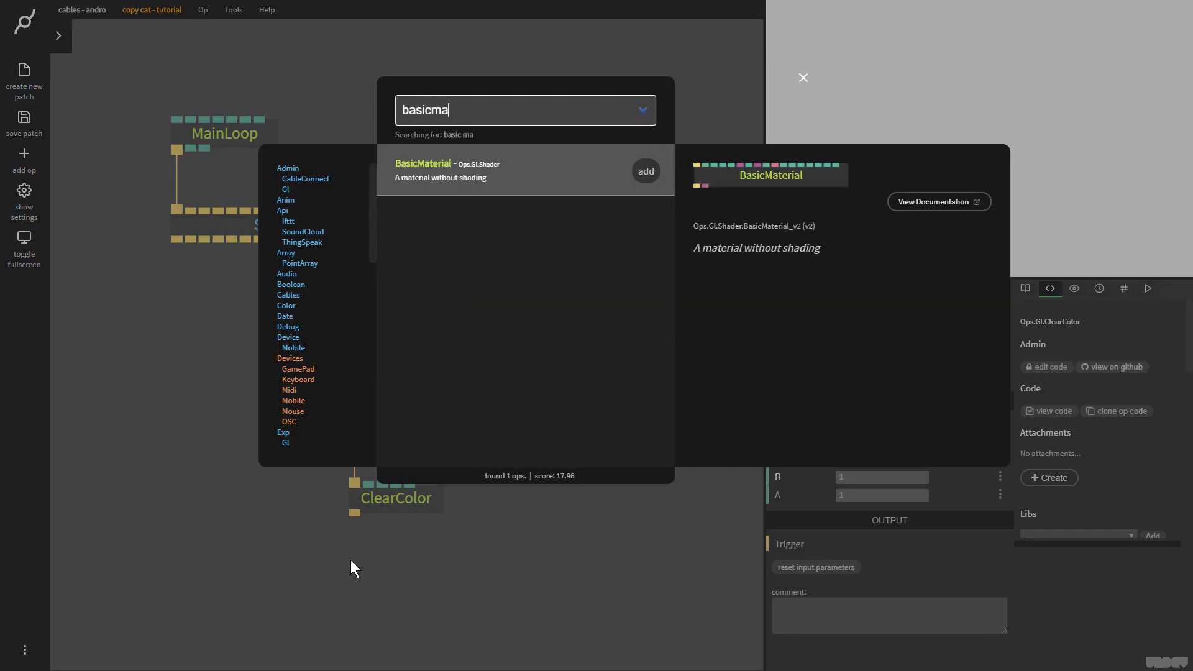
key(Return)
scroll(525, 481, down, 3)
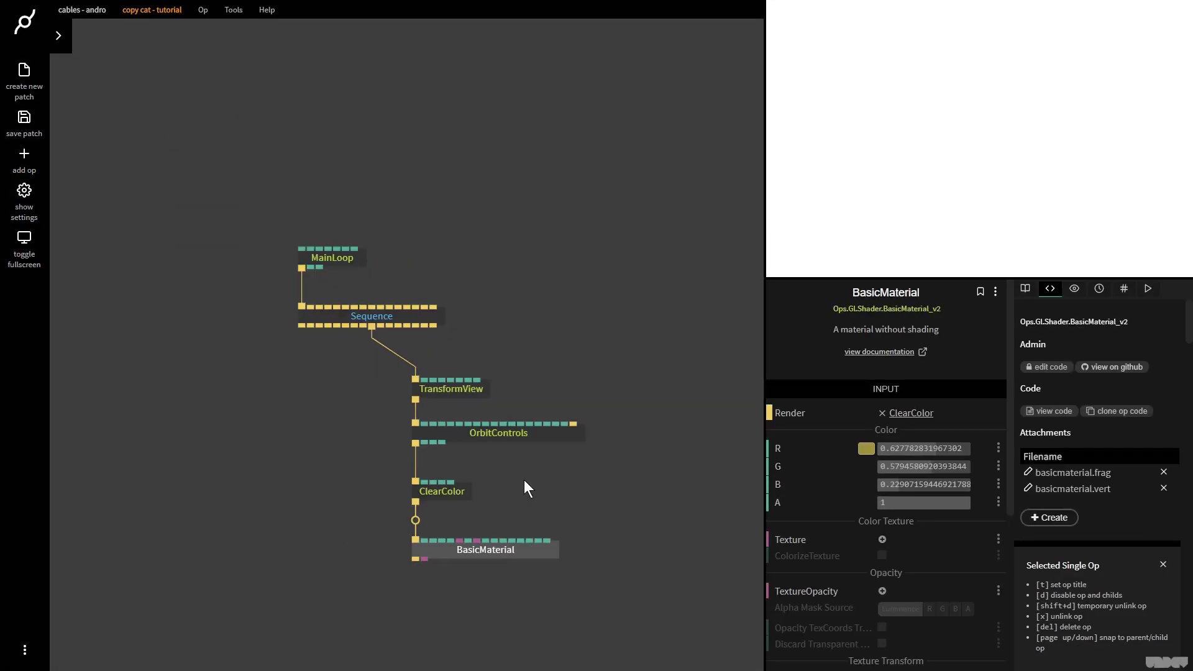
drag(554, 482, 566, 432)
drag(420, 502, 418, 547)
text(cube)
key(Return)
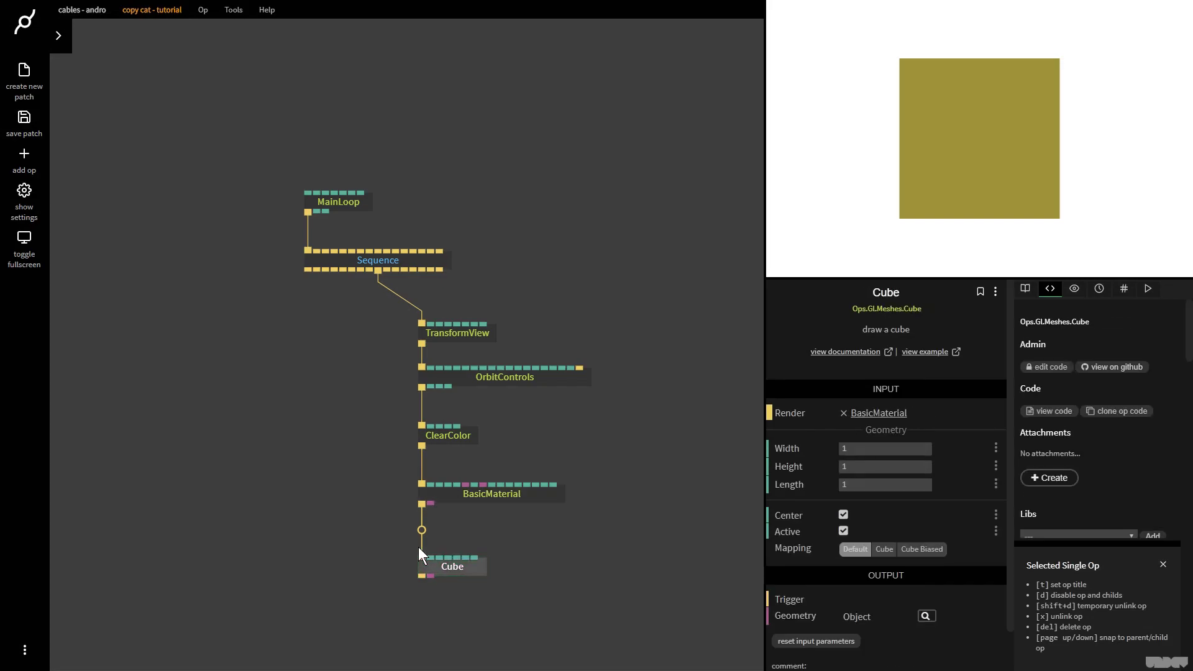
Step: Adjust TransformView's RotY value to try turning the cube about its vertical axis
click(457, 331)
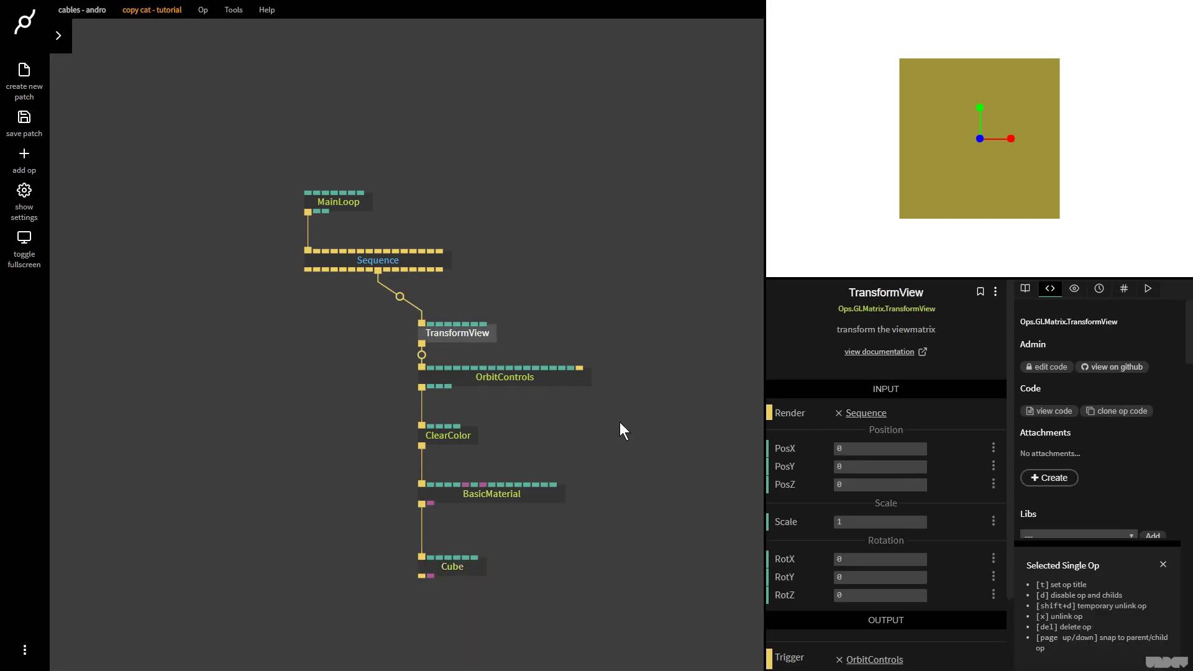
drag(855, 574, 845, 543)
click(547, 249)
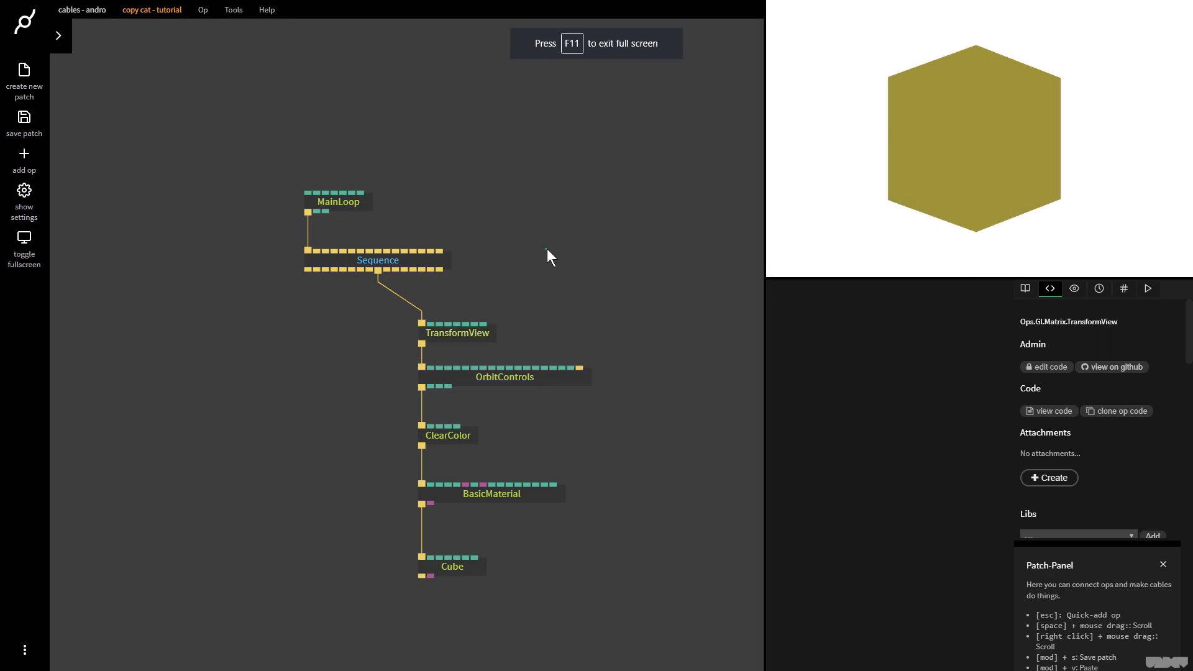
Step: Add a Timer op beside Sequence and connect its Time output to TransformView's rotY input
double_click(501, 230)
text(timer)
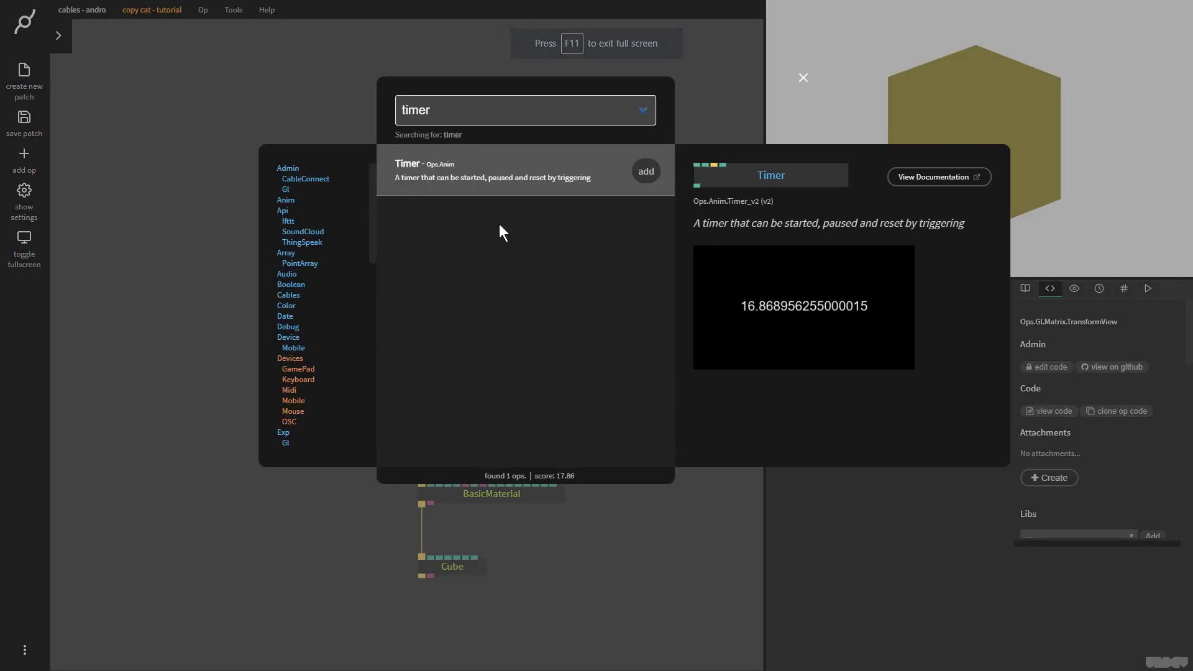
key(Return)
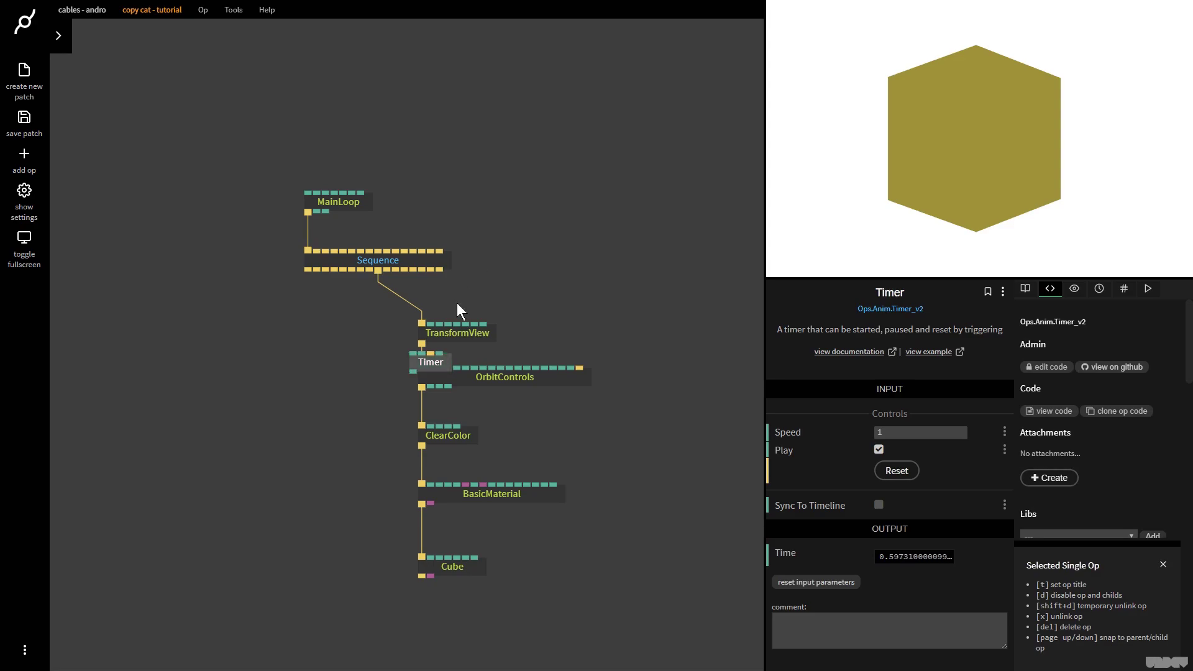
drag(442, 359, 477, 337)
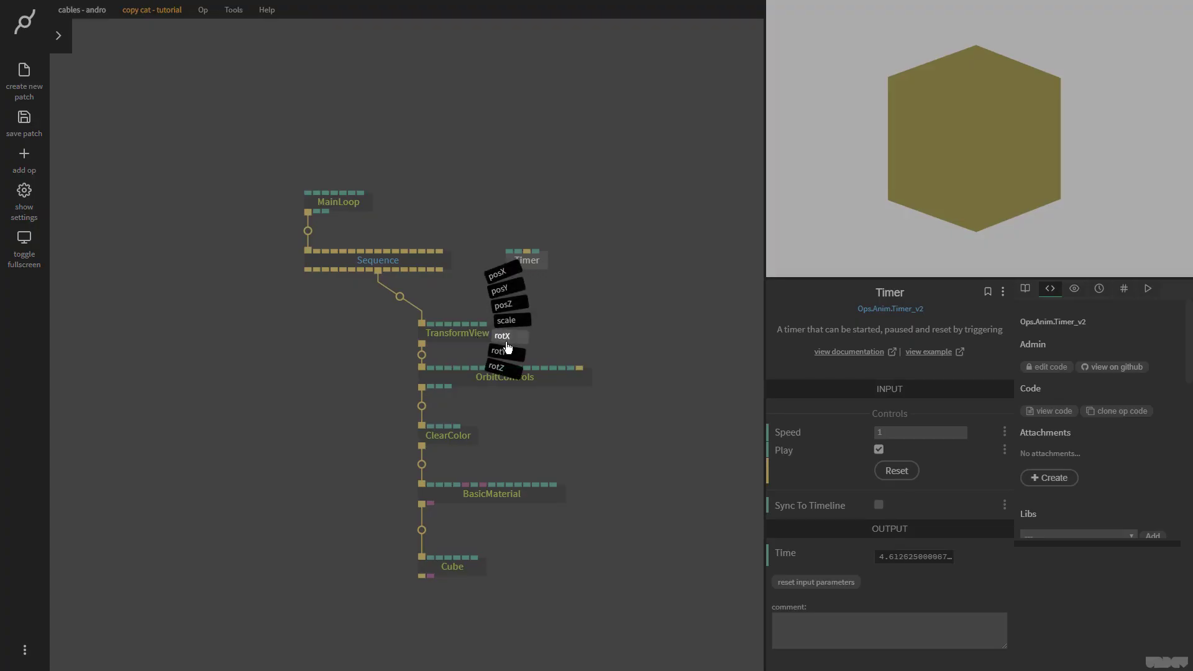
click(534, 360)
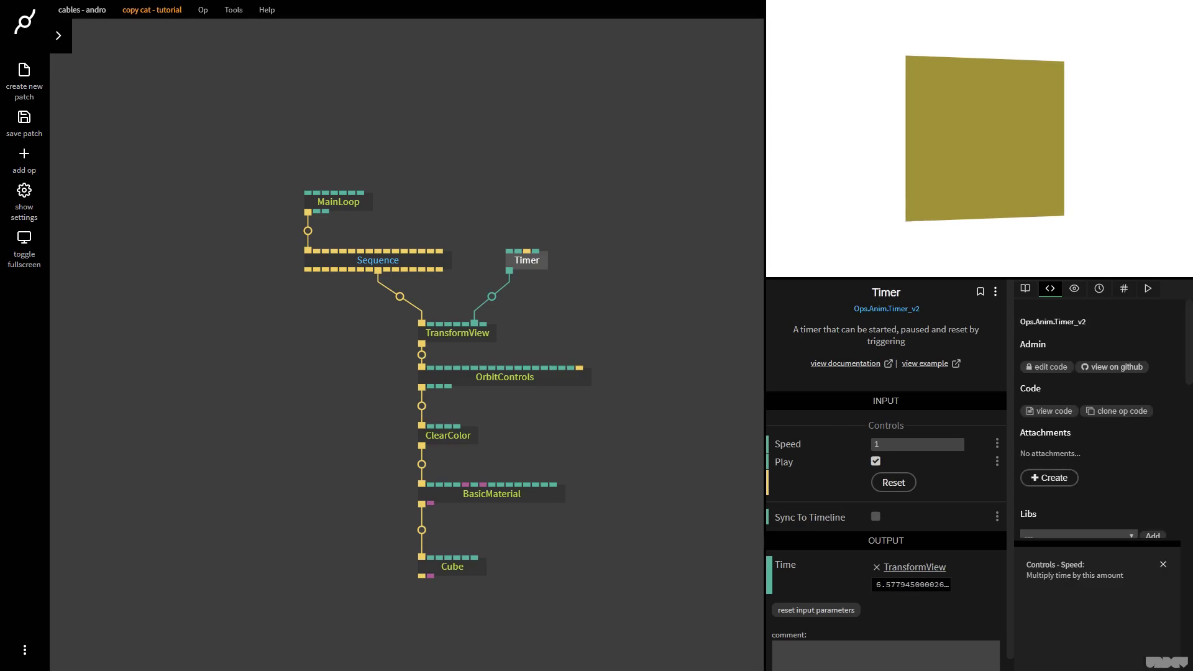
Step: Set the Timer's speed to 10
click(921, 445)
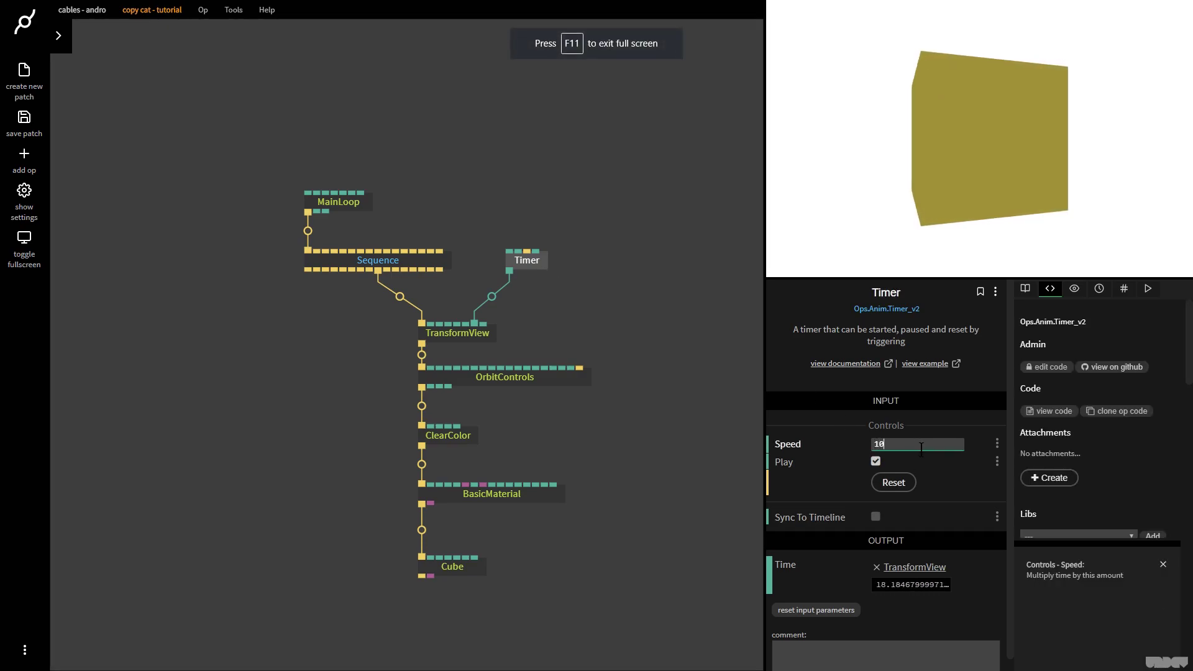
text(10)
click(531, 177)
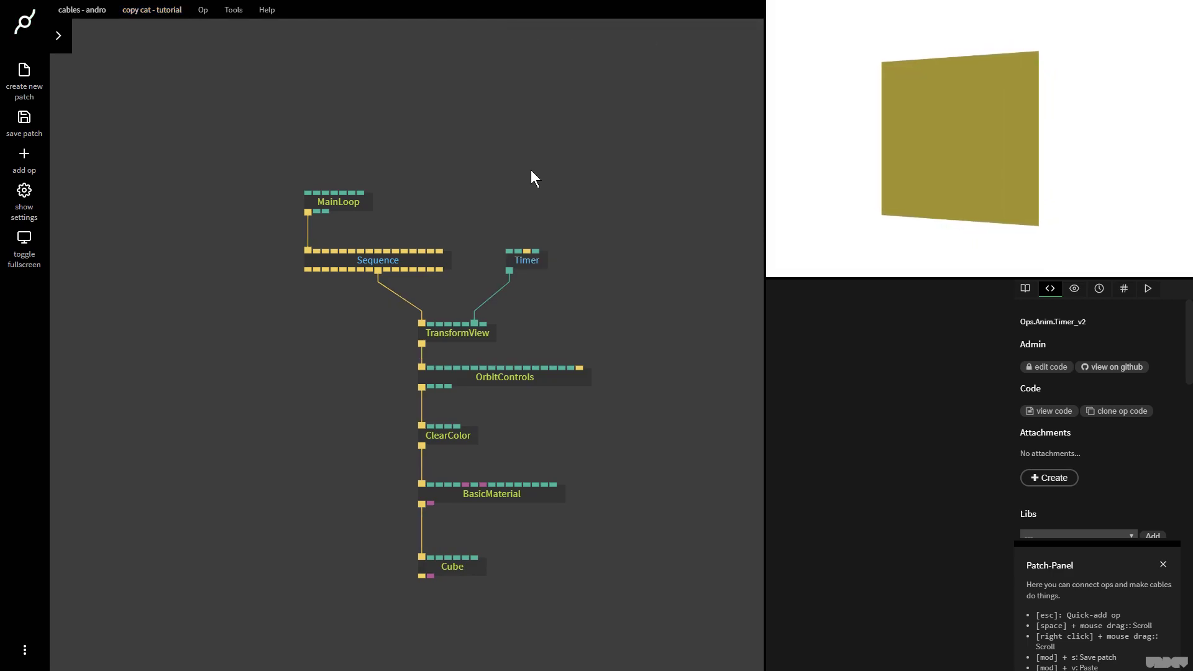
Step: Add an ImageCompose op connected to the first output of Sequence, beside the TransformView branch
drag(531, 177, 589, 146)
drag(360, 240, 190, 285)
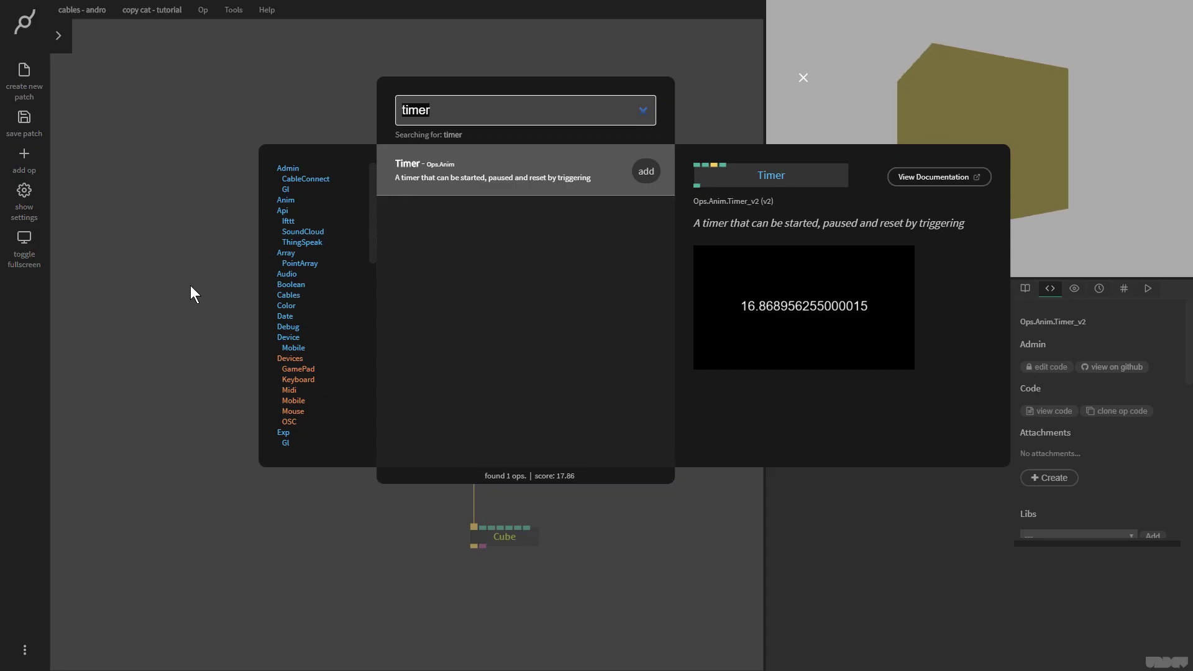
text(imagecom)
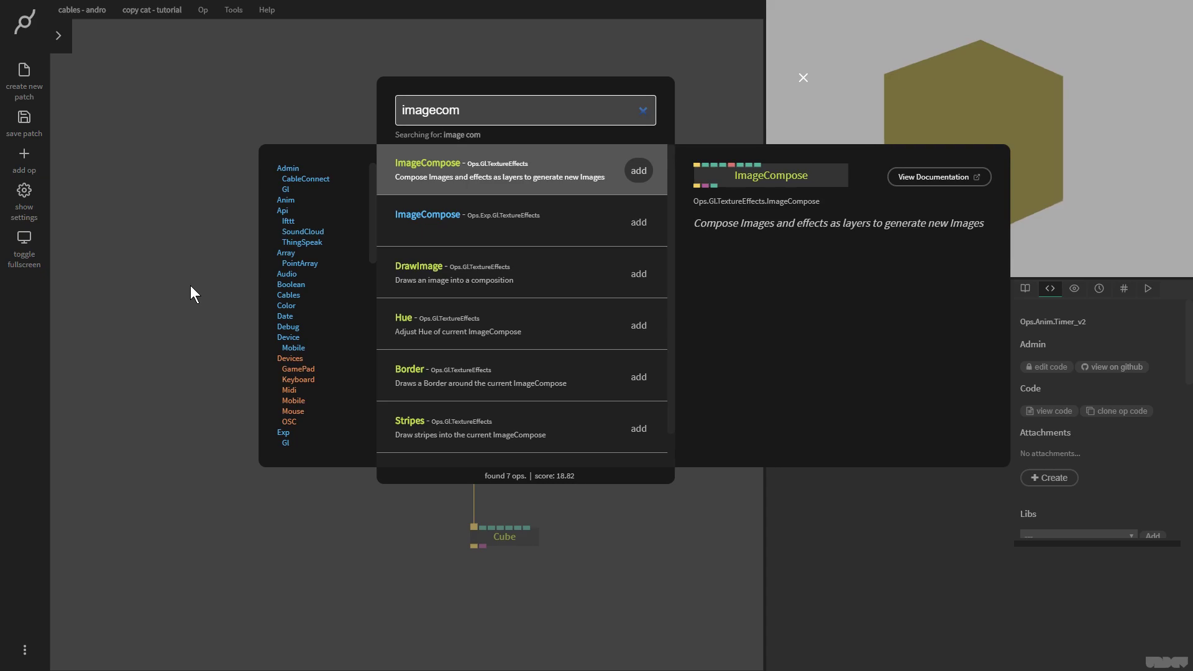
key(Return)
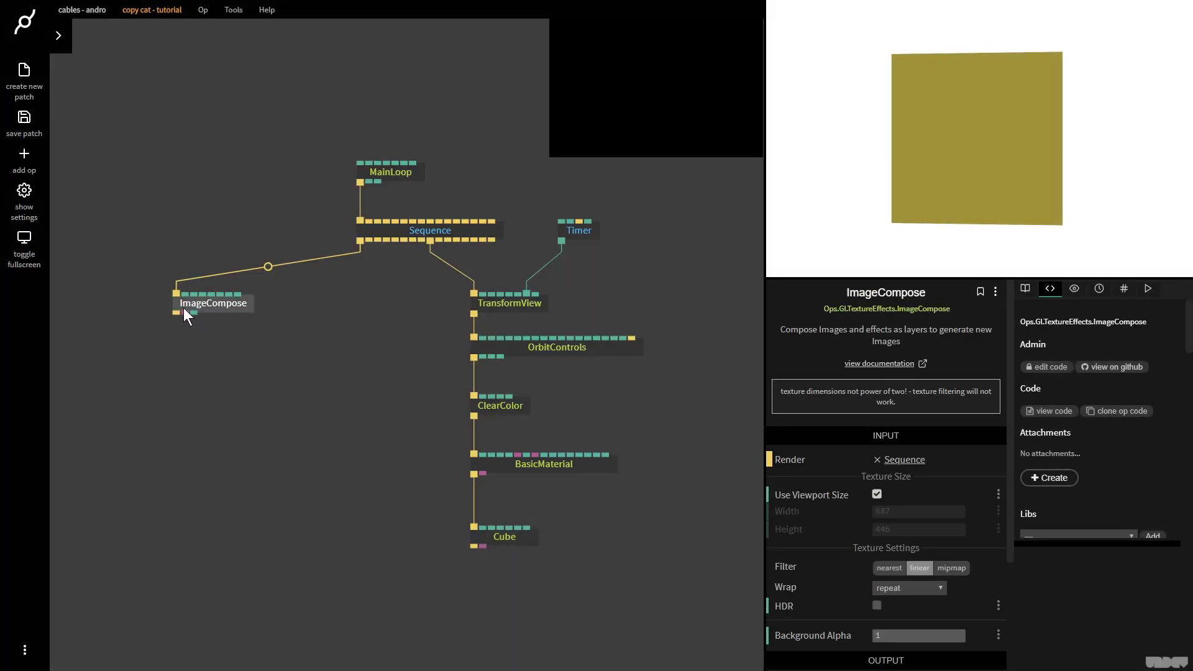
Step: Add the PerlinNoise op from Ops.Gl.TextureEffects.Noise to ImageCompose's trigger output
drag(176, 314, 188, 394)
text(perlinn)
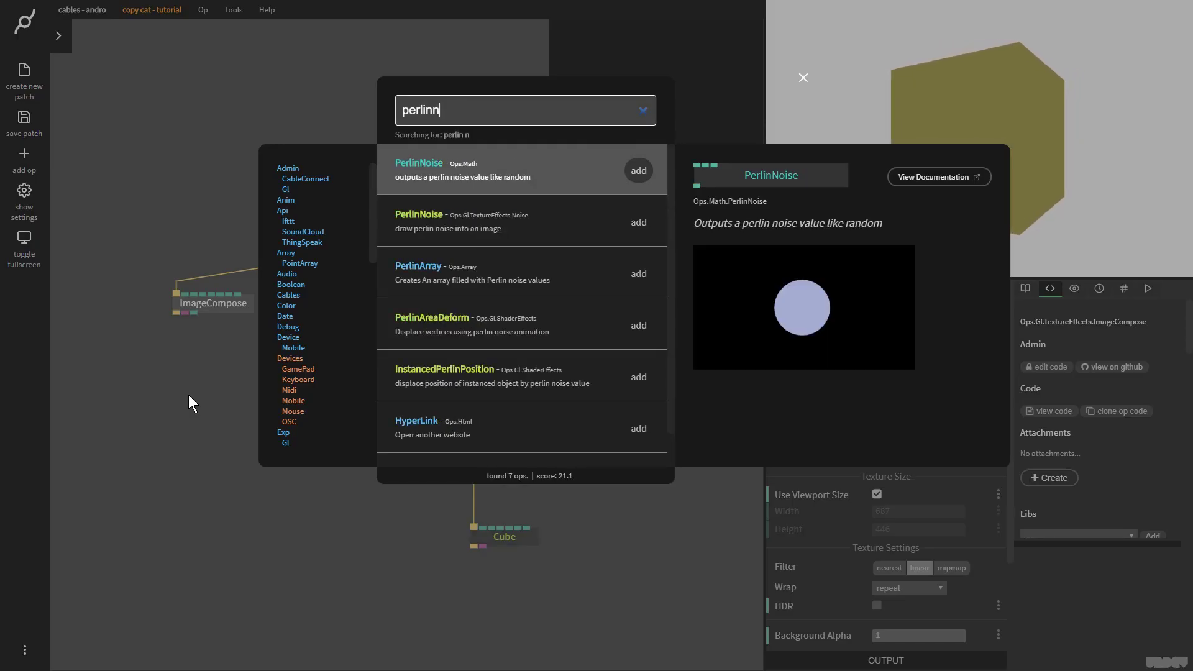
key(Down)
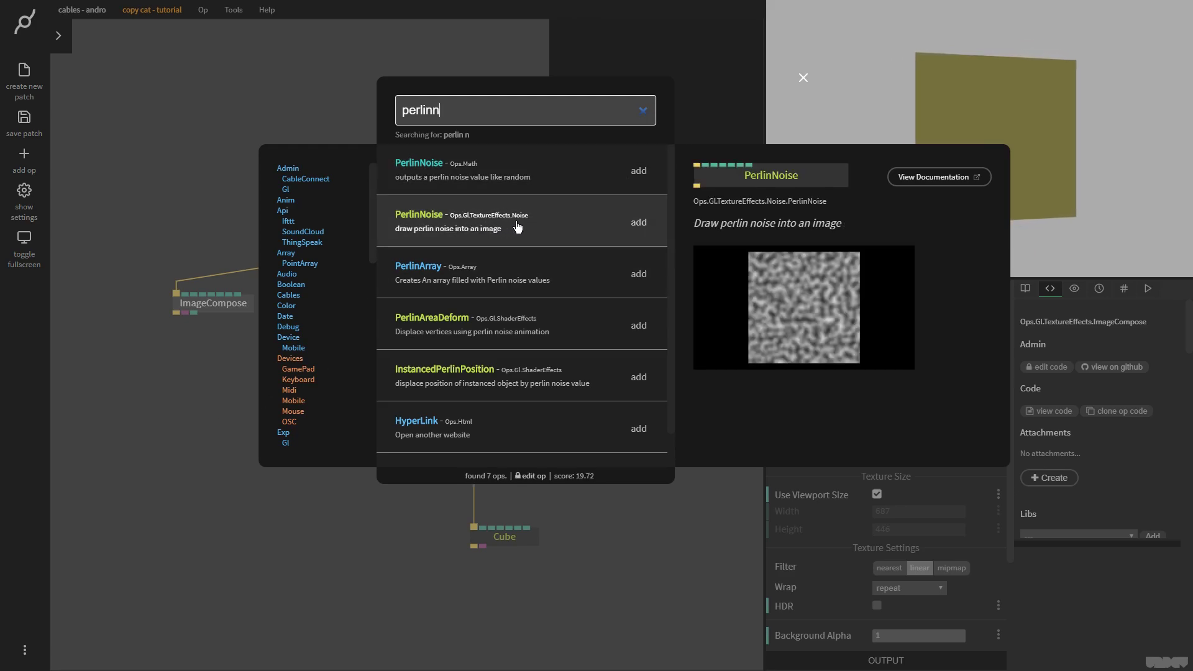
click(639, 222)
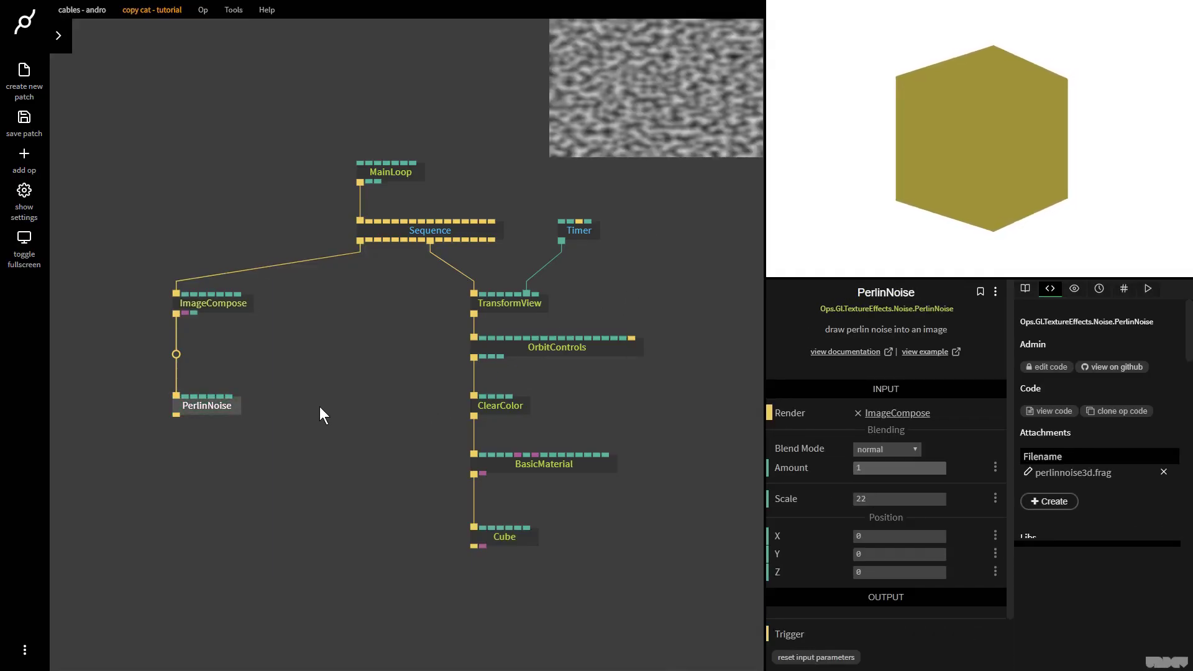
Step: Turn off Use Viewport Size for ImageCompose and set its texture width and height to 1024
click(225, 300)
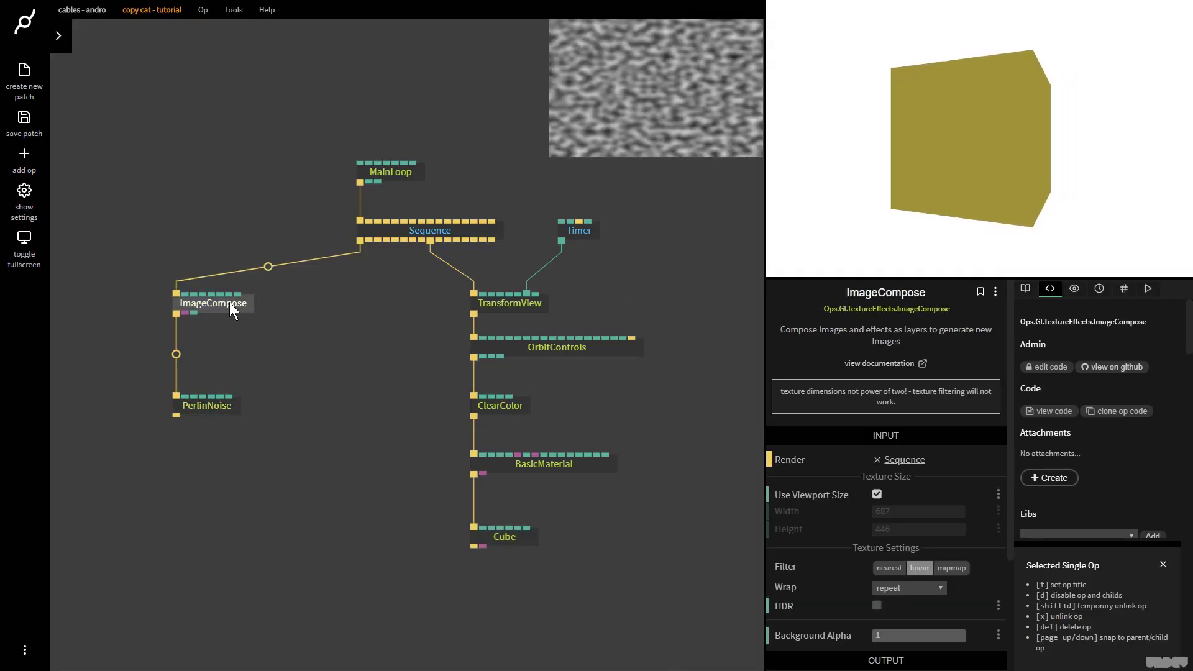
click(876, 495)
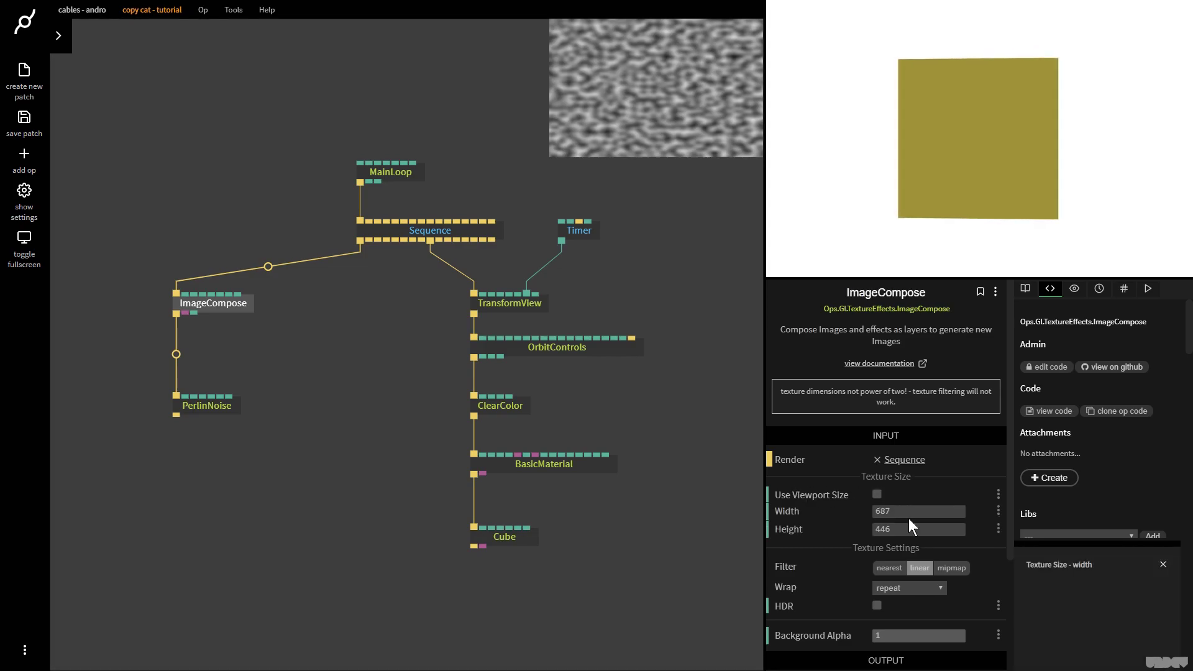
drag(908, 510, 909, 512)
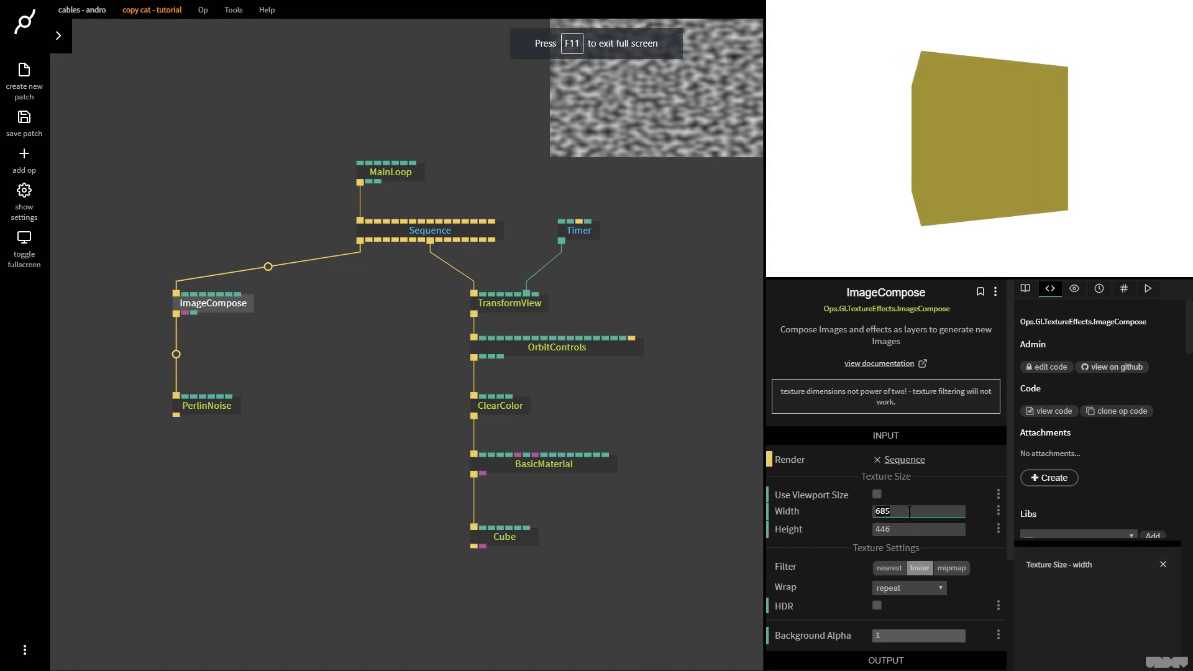
text(1024)
key(Tab)
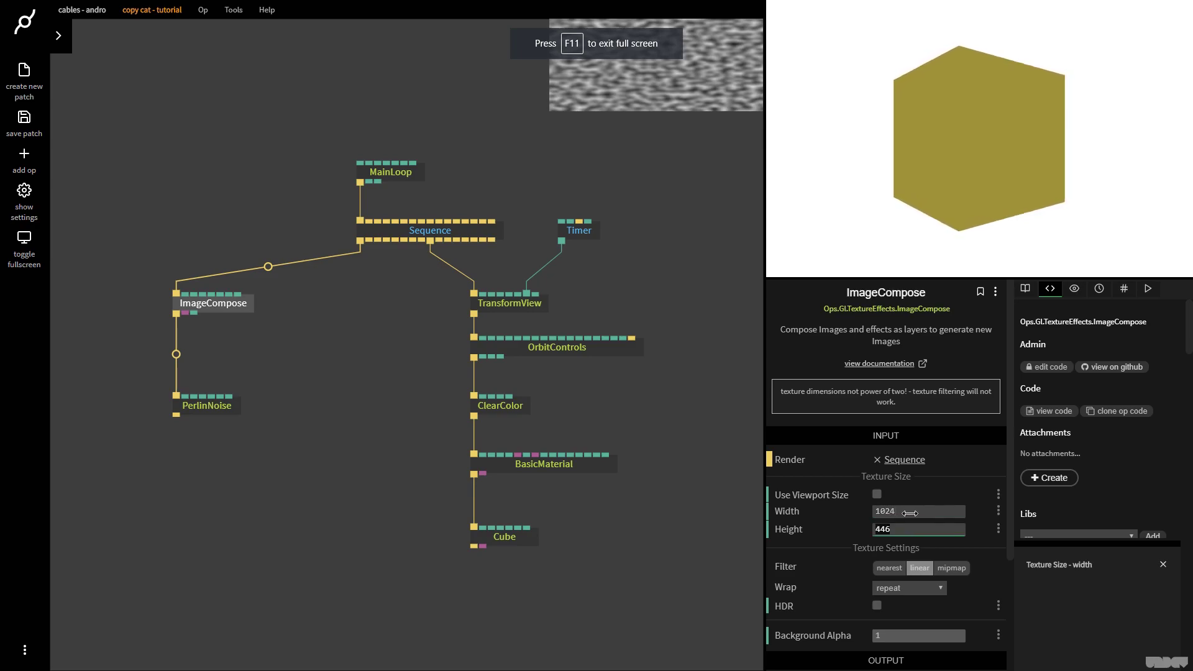
text(1024)
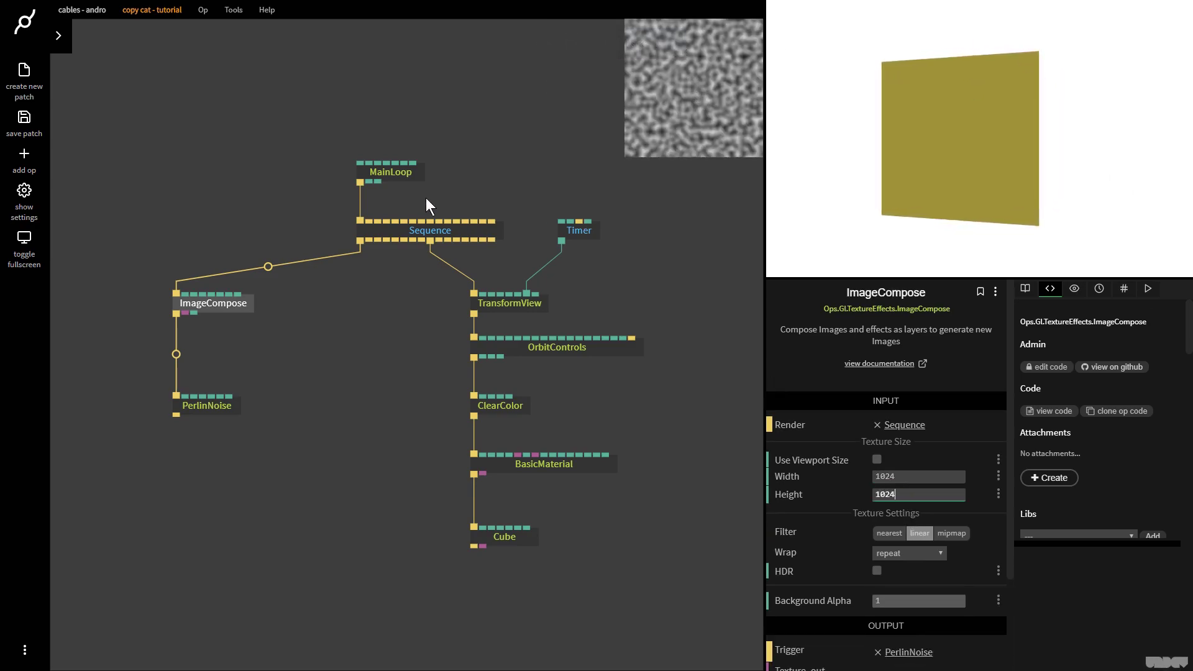
Step: Set the PerlinNoise op's scale to 4
click(224, 405)
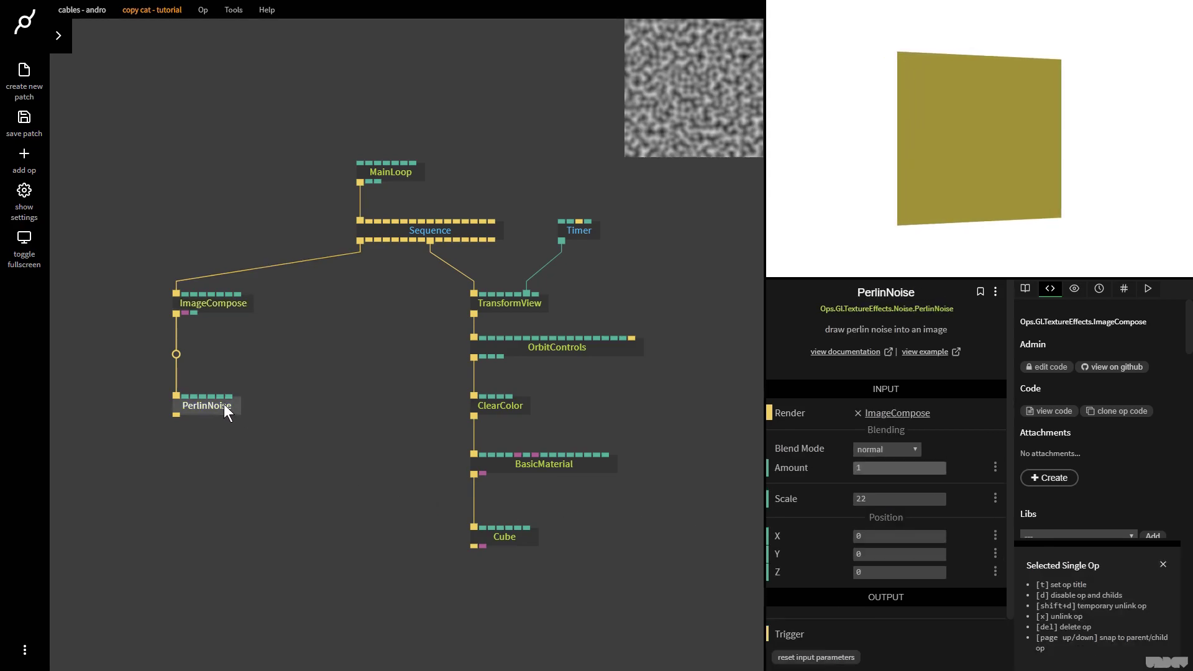
click(906, 501)
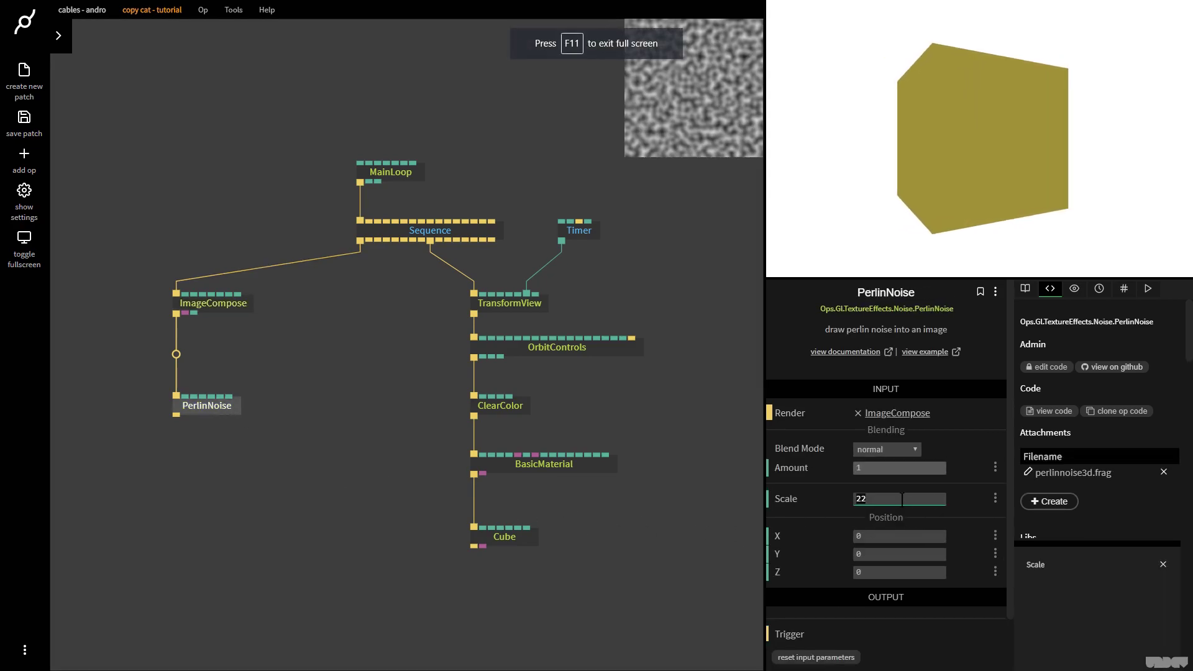
text(4)
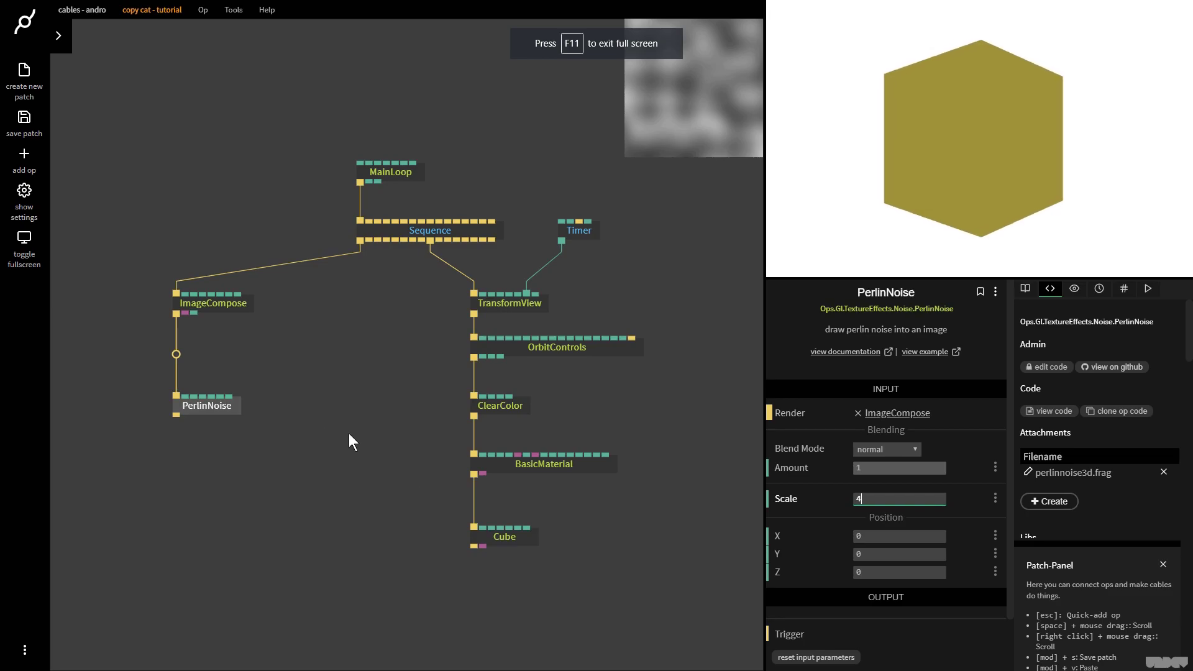
Step: Add a second Timer op, connect its Time output to PerlinNoise's Z position, and align it directly above that port
key(Escape)
text(ti)
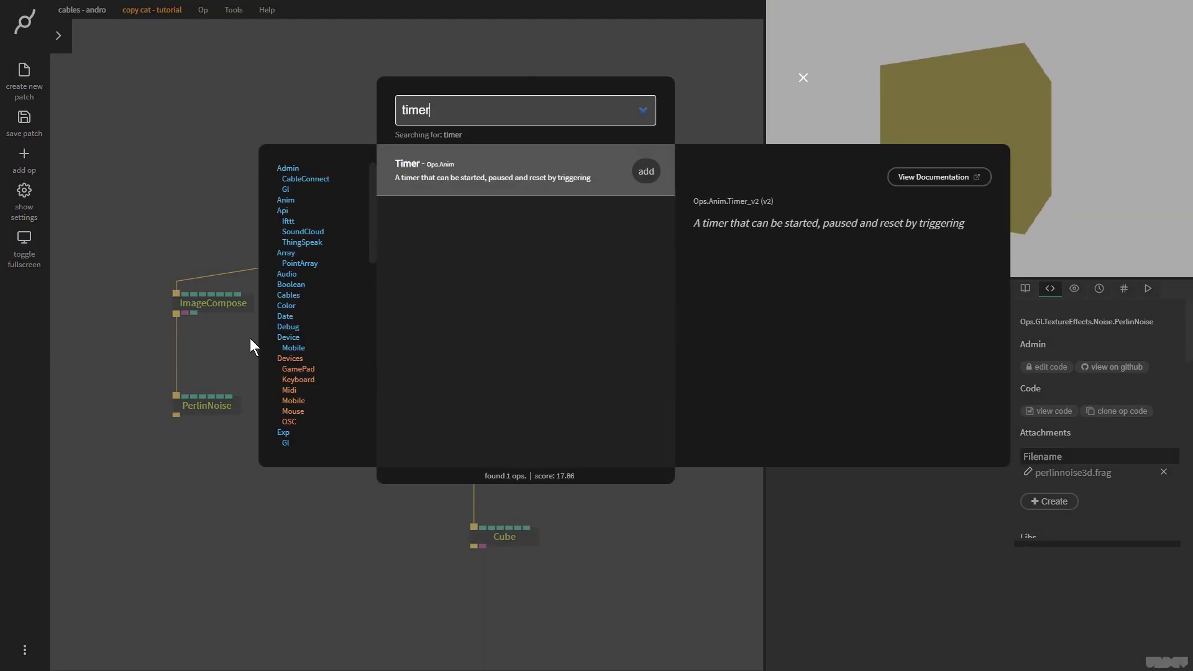
text(mer)
key(Return)
drag(436, 367, 218, 408)
click(242, 428)
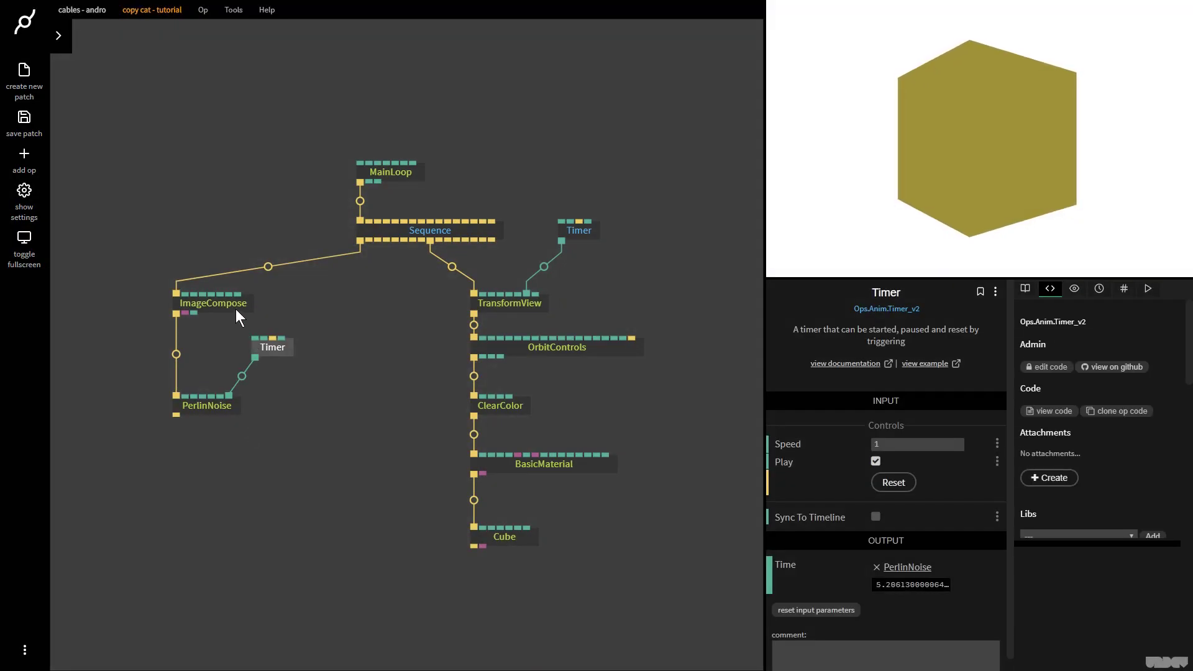
click(232, 306)
drag(290, 352, 263, 356)
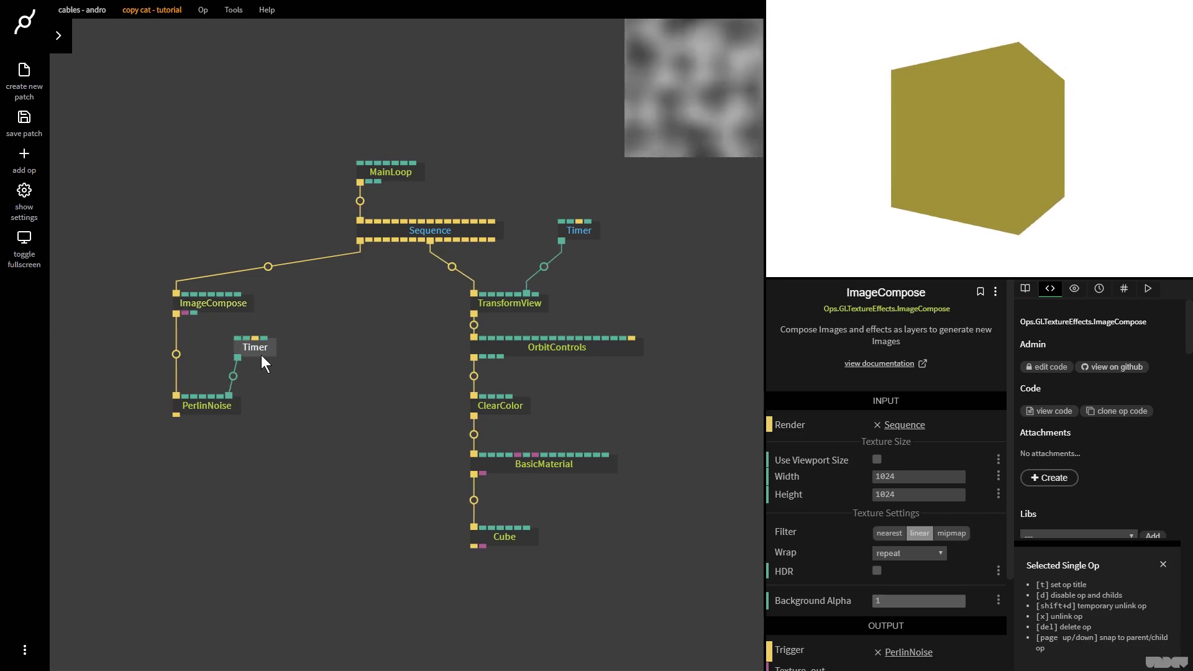
click(256, 355)
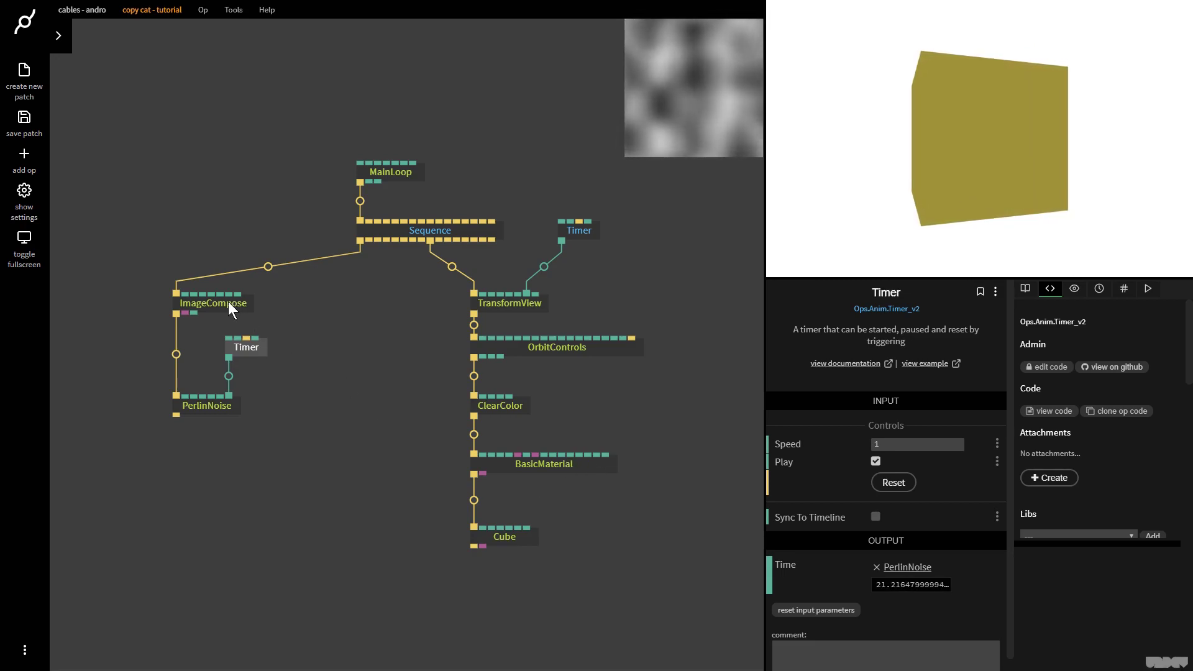
Step: Connect ImageCompose's texture output to BasicMaterial's TextureOpacity, and enable the opacity TexCoords transform and Discard Transparent Pixels
drag(187, 313, 536, 454)
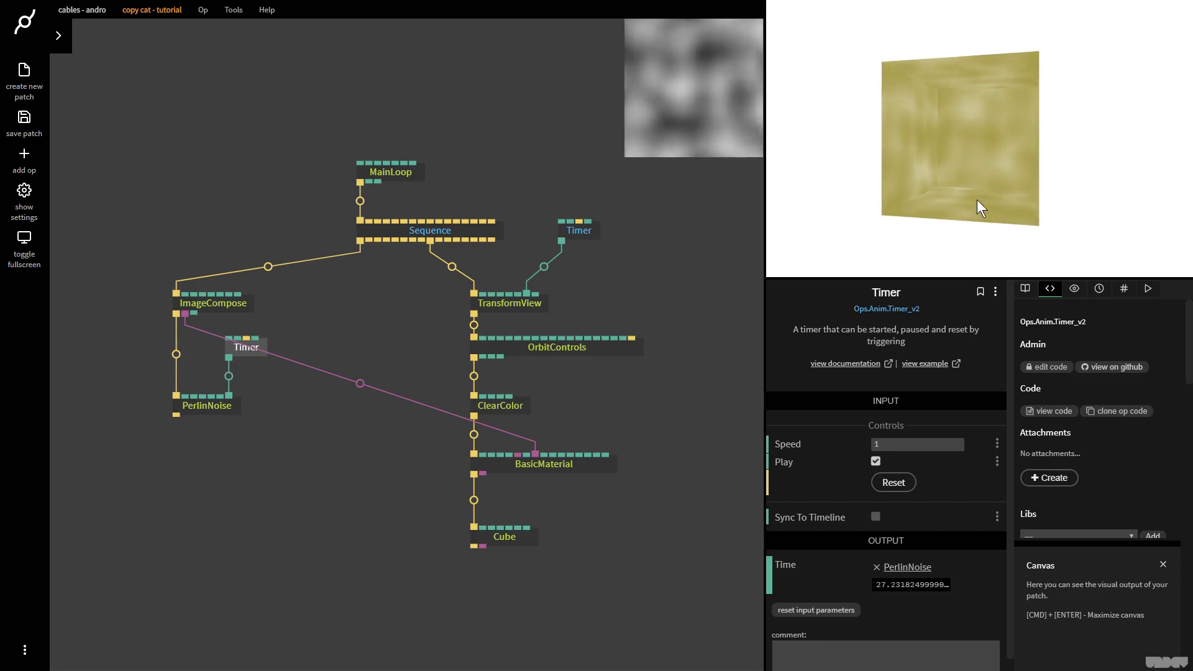
click(572, 464)
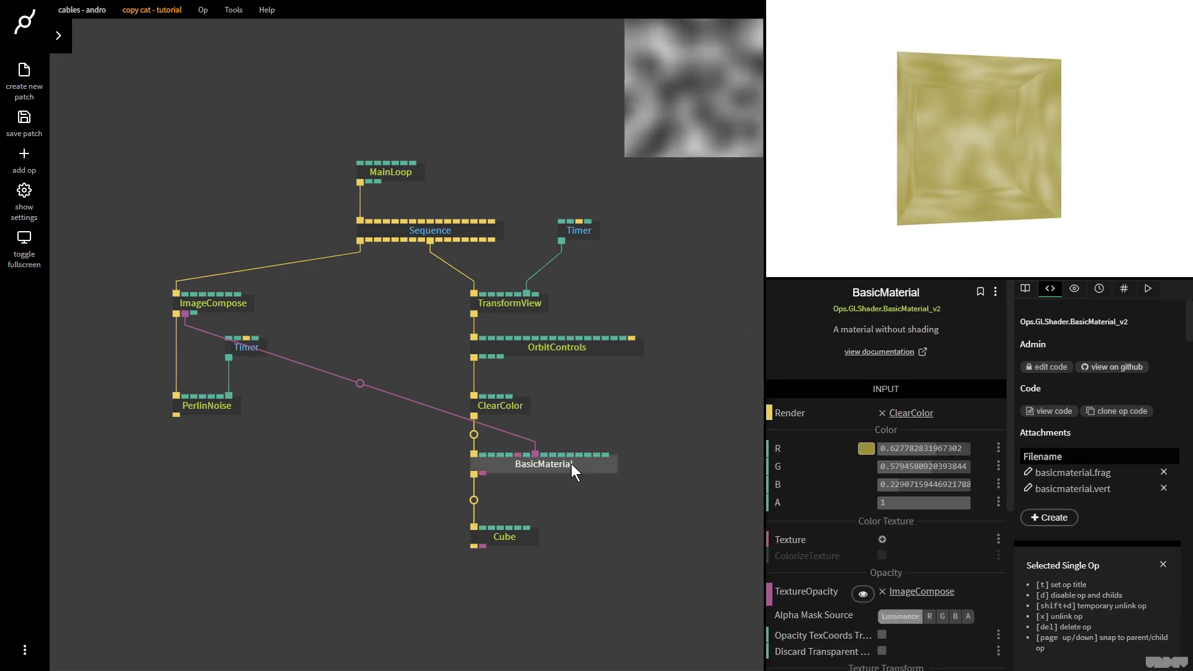
scroll(908, 567, down, 1)
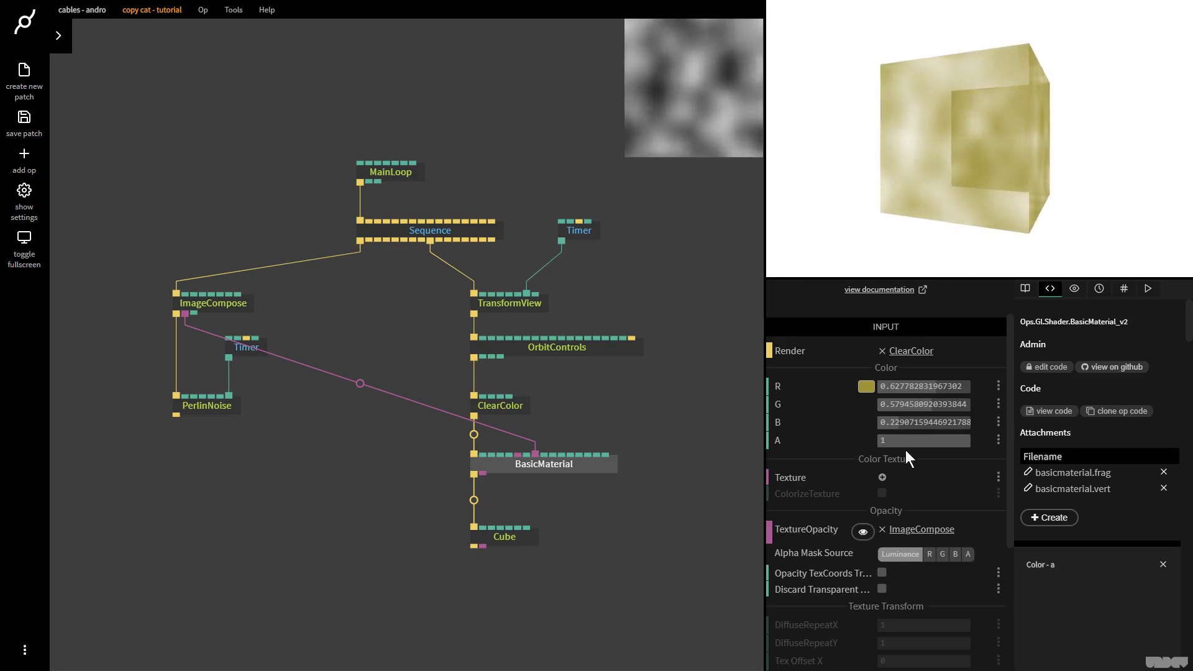
click(882, 574)
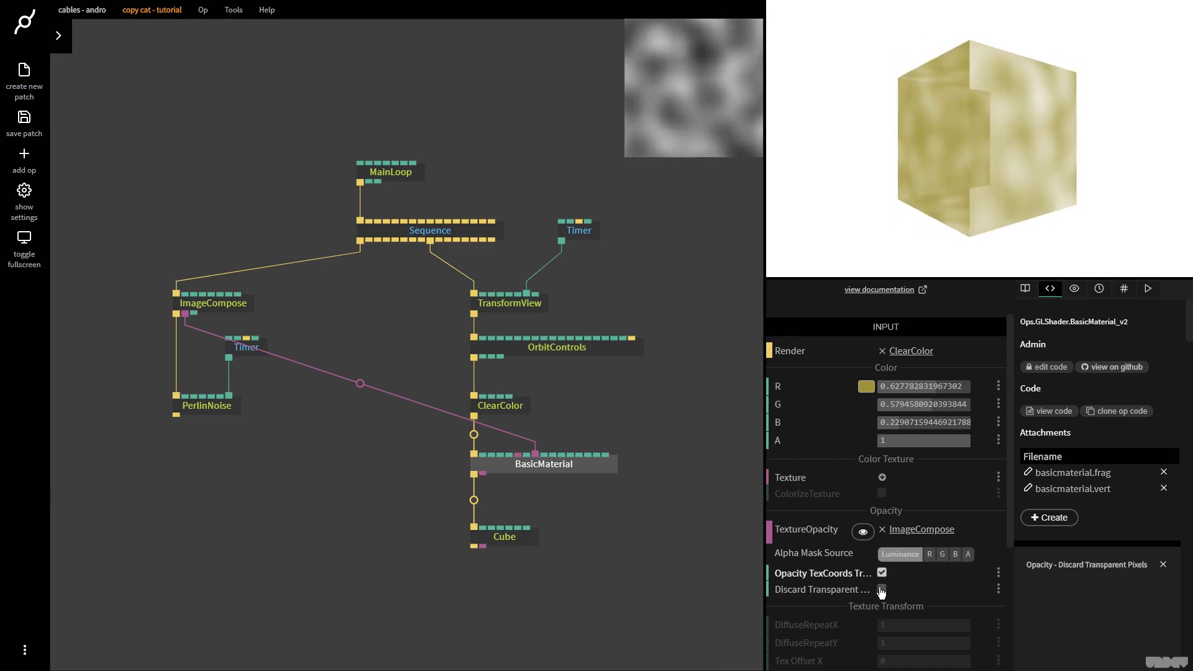
click(883, 589)
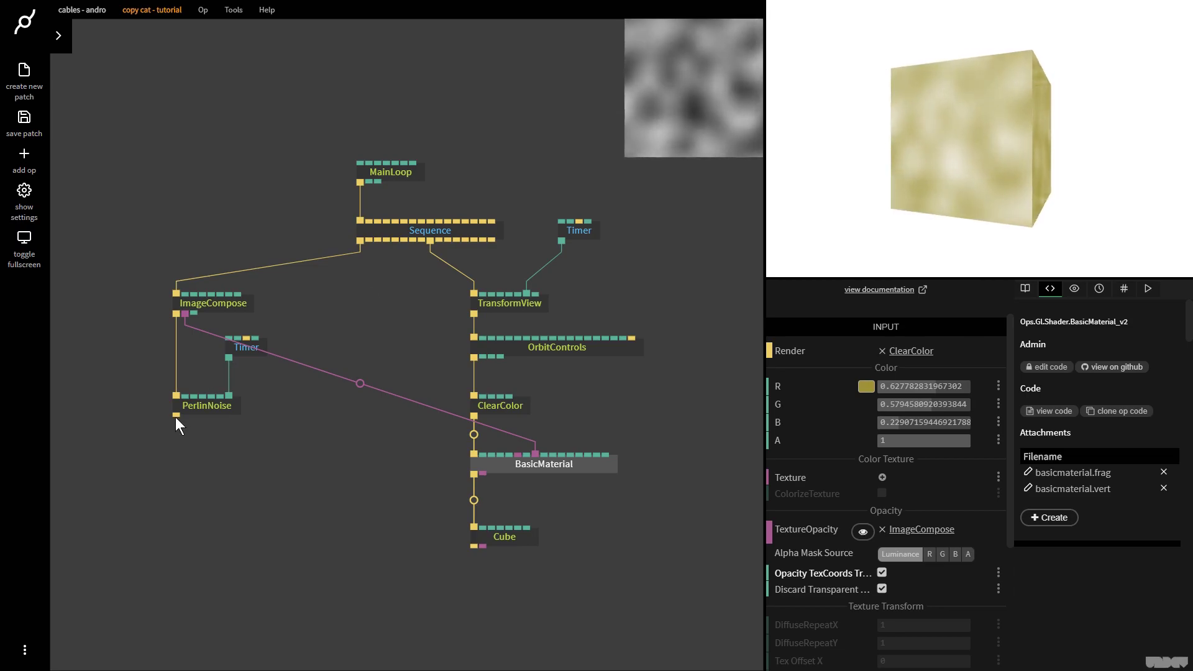
Step: Add the LumaKey op from Ops.Gl.TextureEffects to PerlinNoise's trigger output
drag(176, 415, 184, 443)
drag(184, 447, 200, 452)
key(BackSpace)
text(lumak)
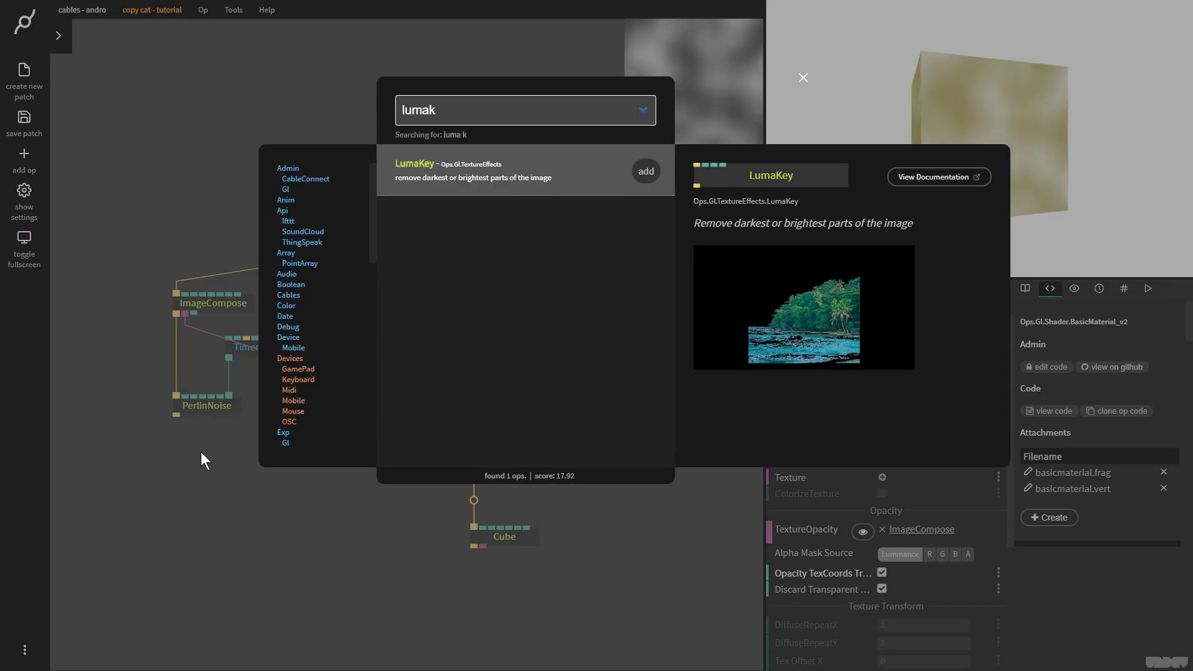
click(653, 173)
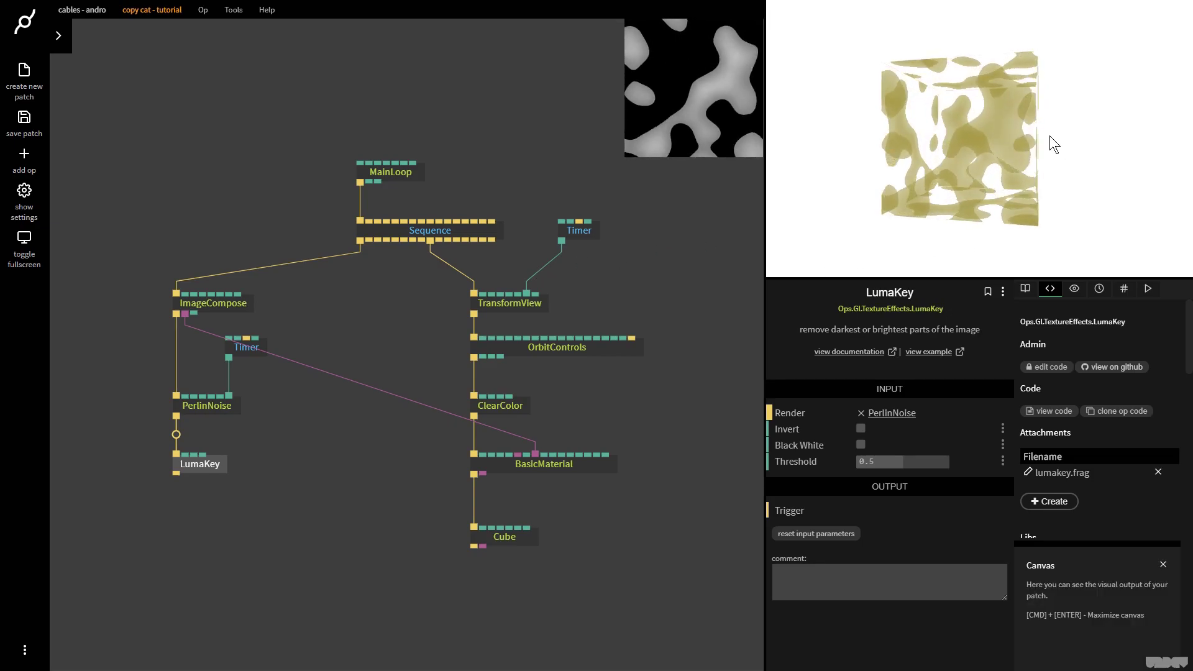
Step: Set the speed of the Timer driving PerlinNoise to 0.5
click(204, 408)
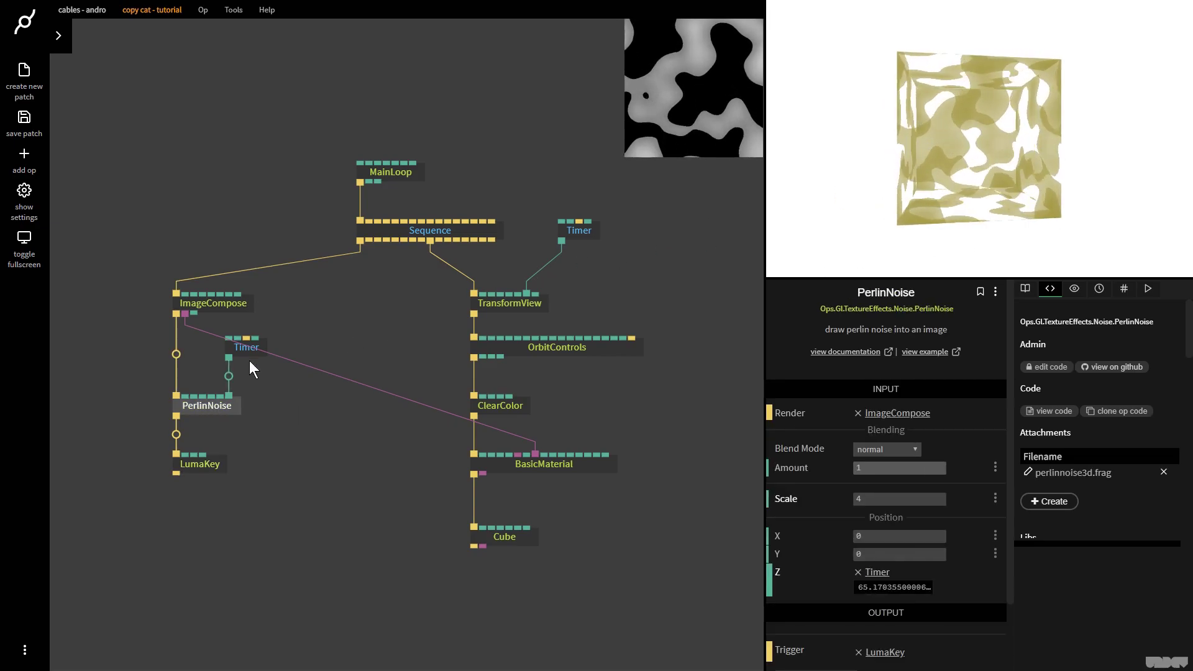
click(245, 347)
text(0.5)
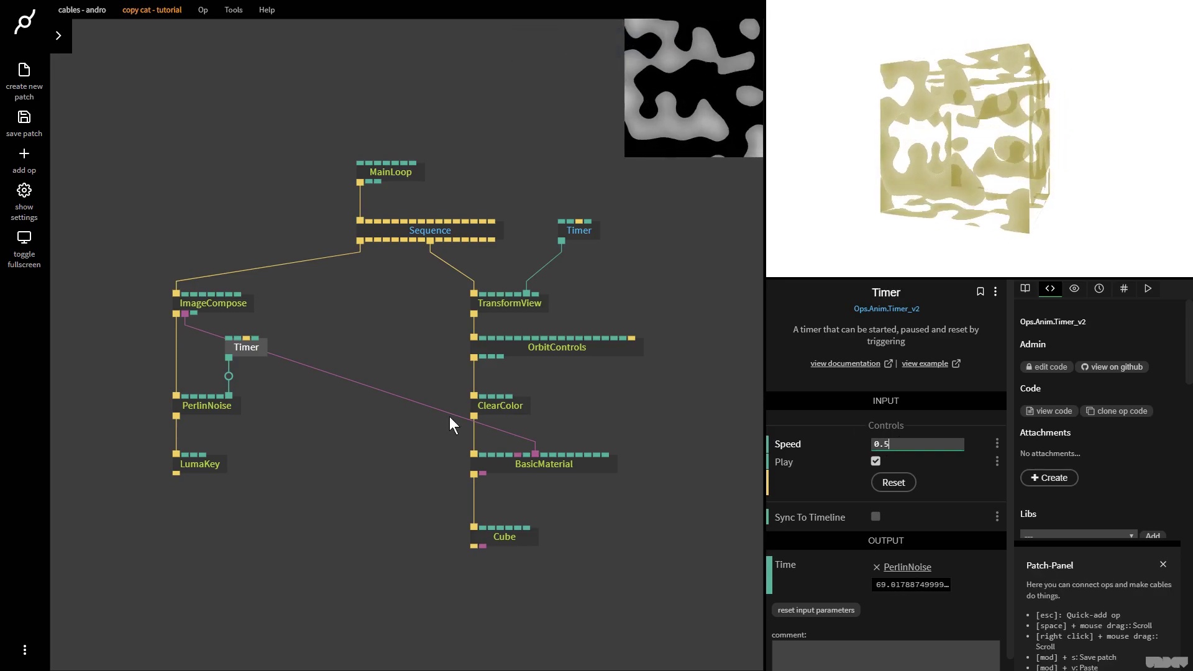
Step: Turn on Invert and Black White for LumaKey, and set its threshold to 0.5
click(213, 471)
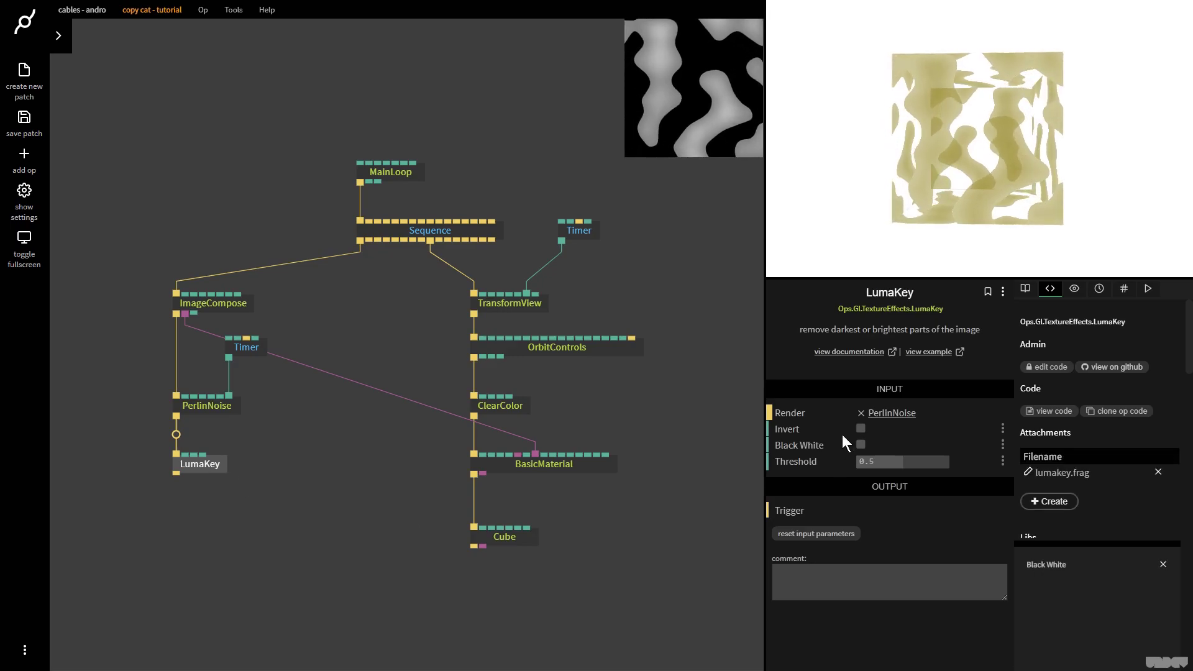
click(860, 428)
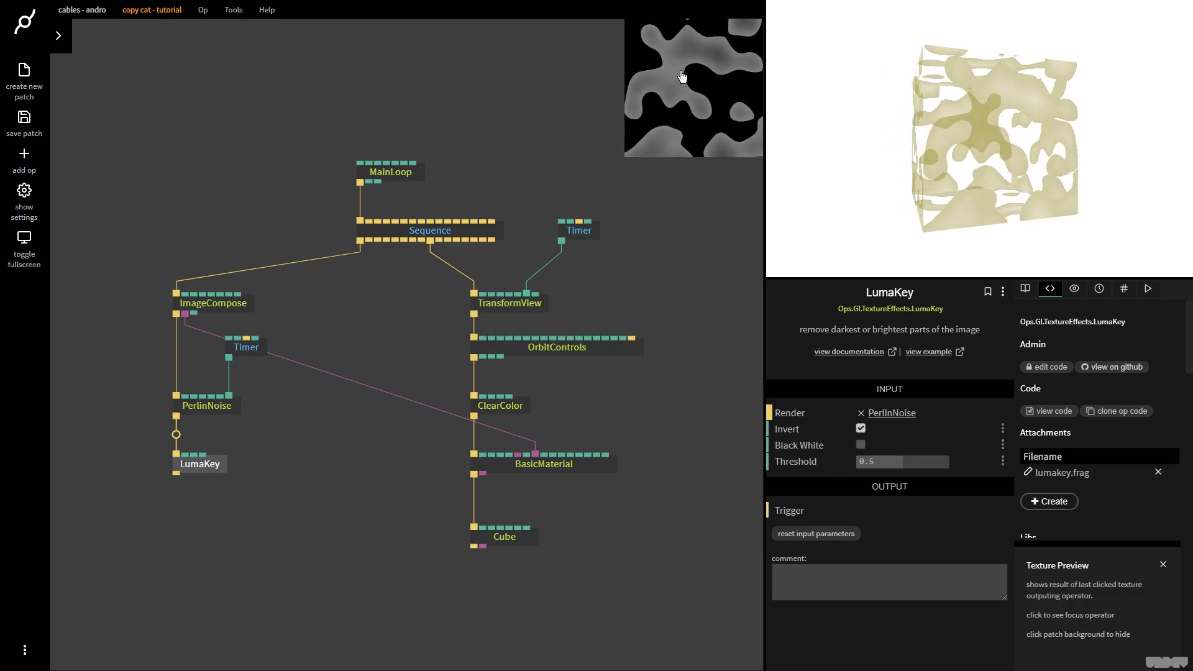
click(861, 445)
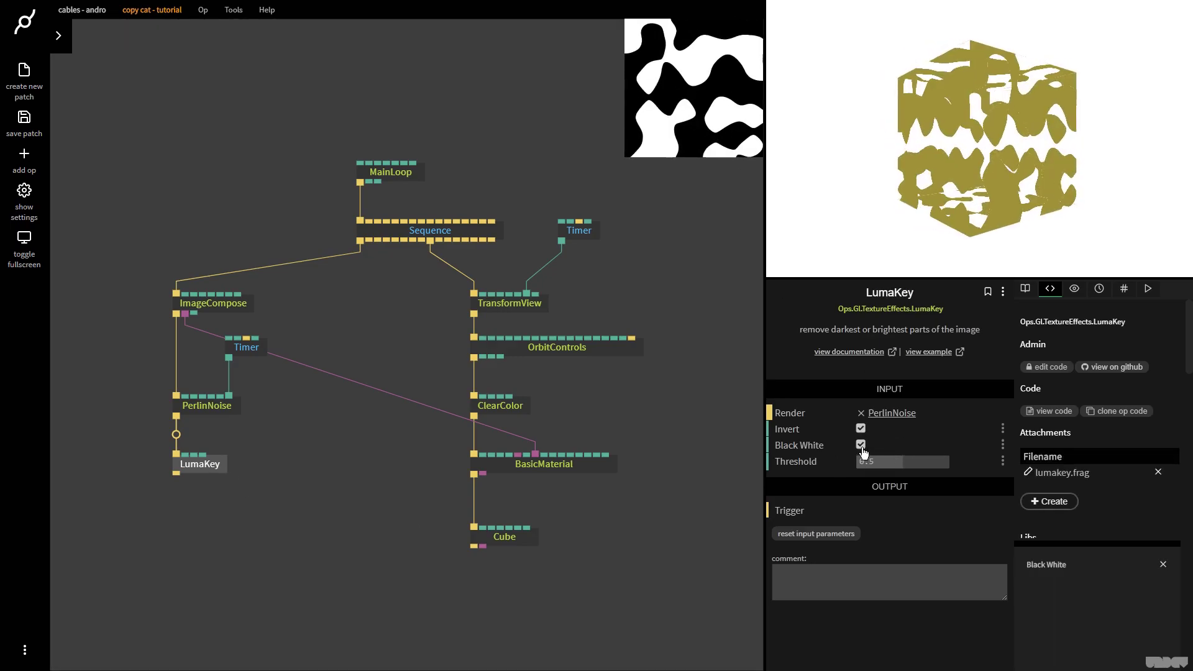
click(862, 445)
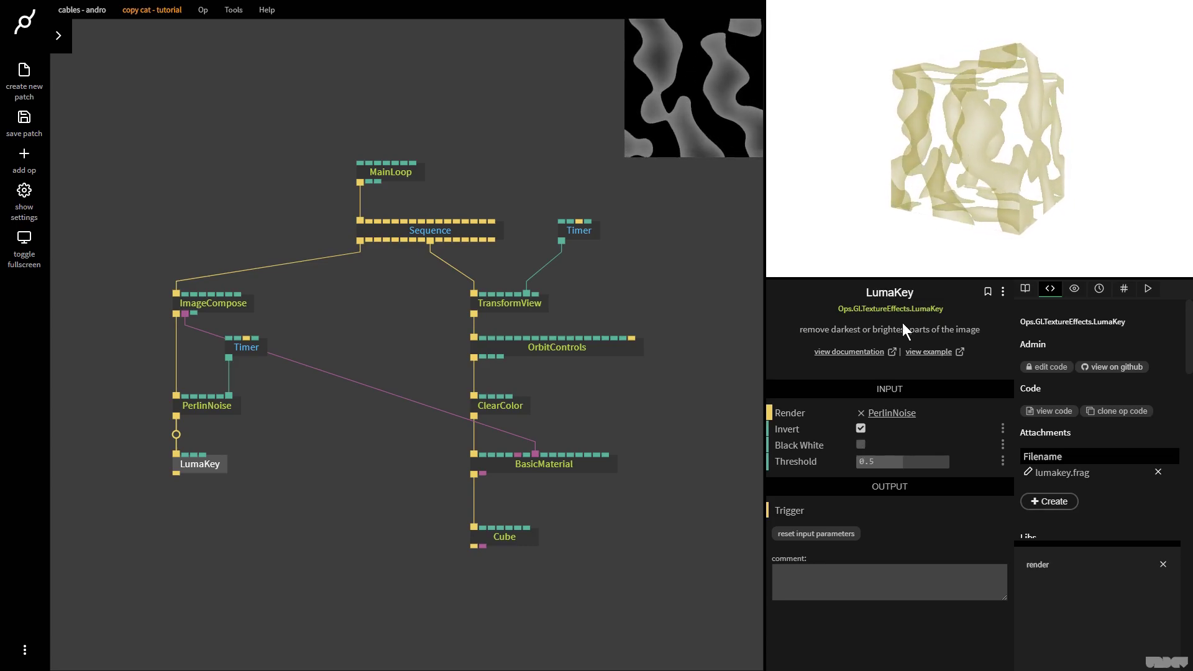
click(861, 445)
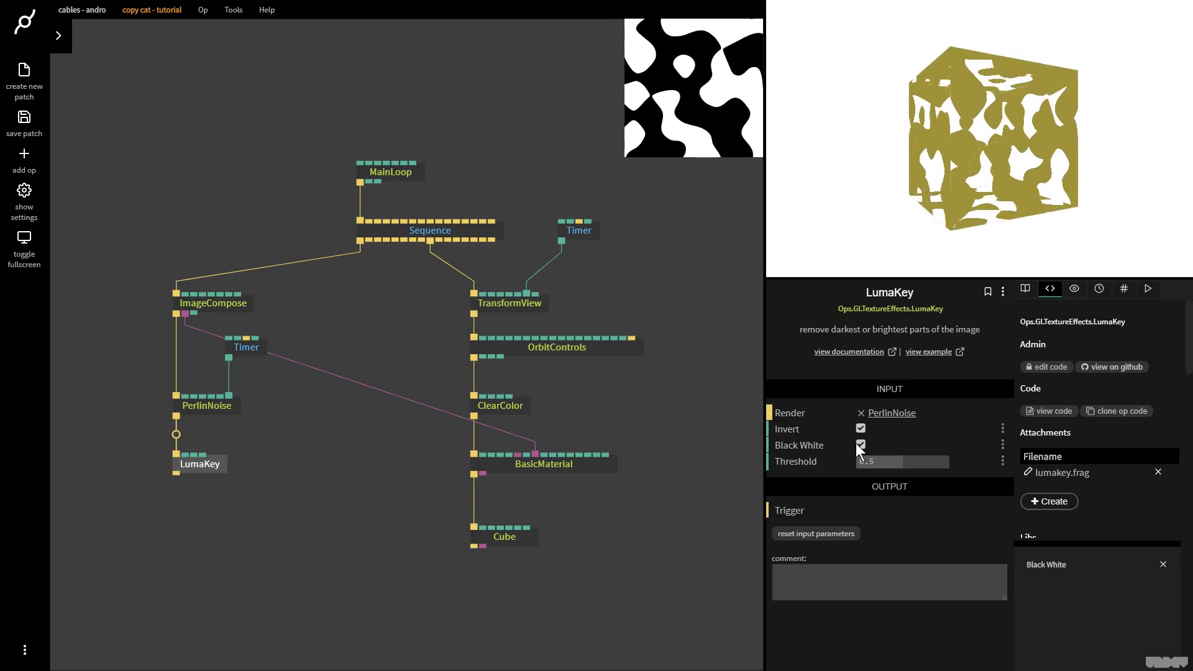
drag(903, 462, 896, 462)
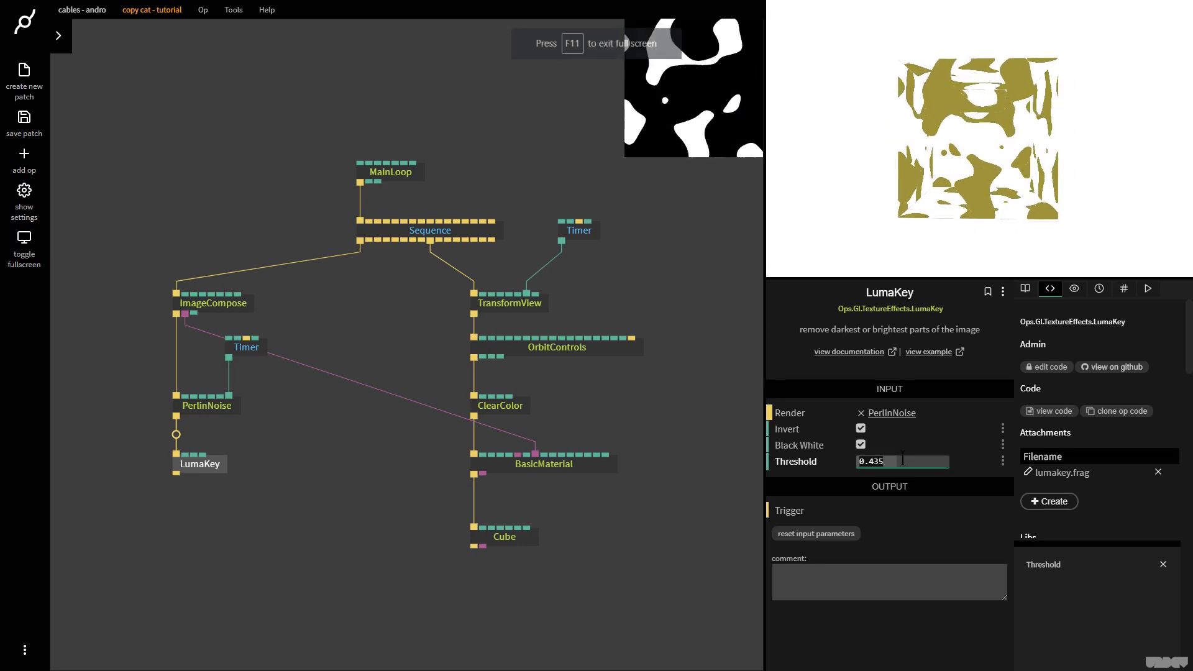
text(0.5)
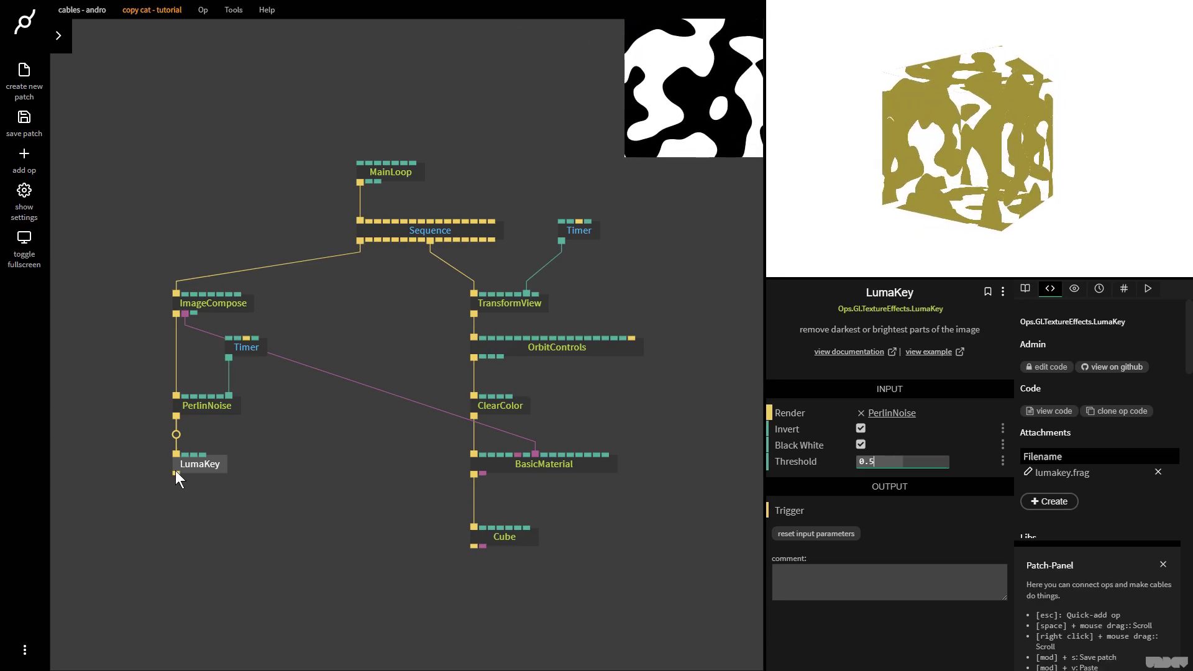
Step: Add the Pixelate op to LumaKey's trigger output and set its width and height to 20
drag(176, 474, 174, 520)
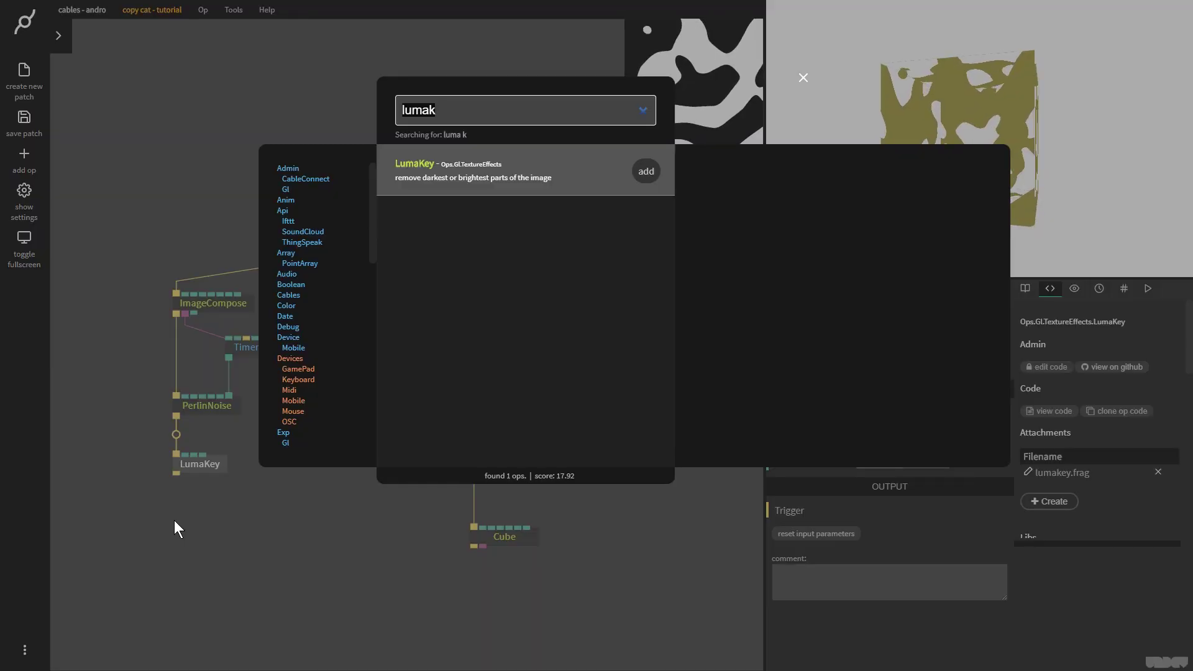
text(pixel)
key(Down)
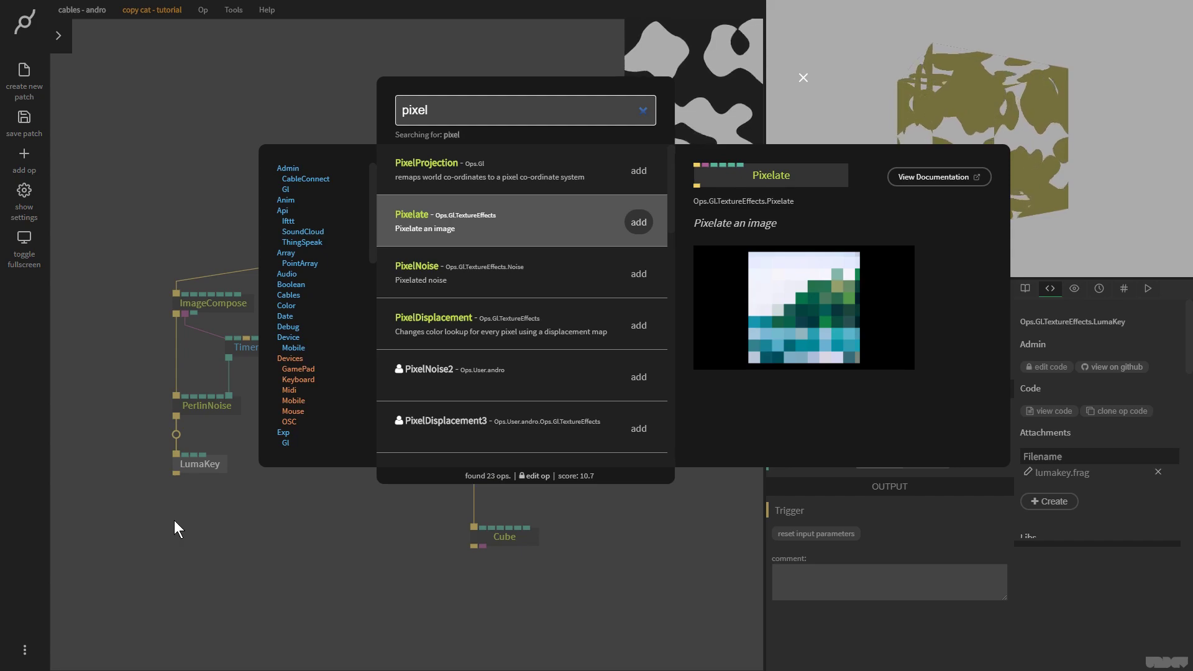
key(Return)
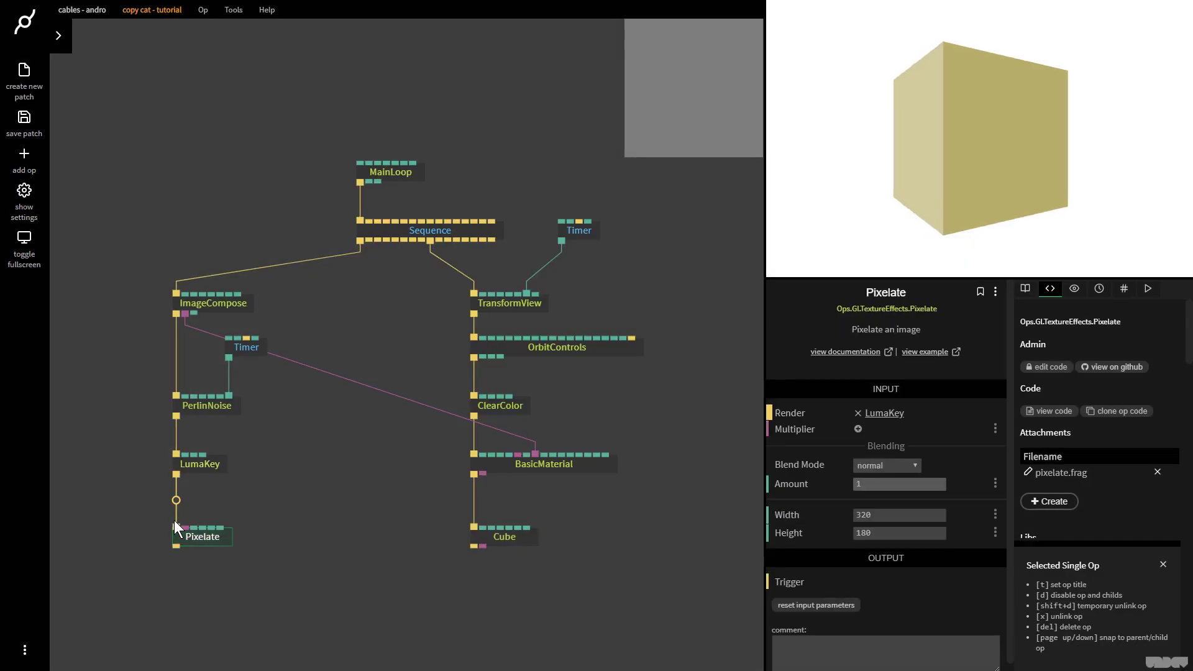
click(887, 516)
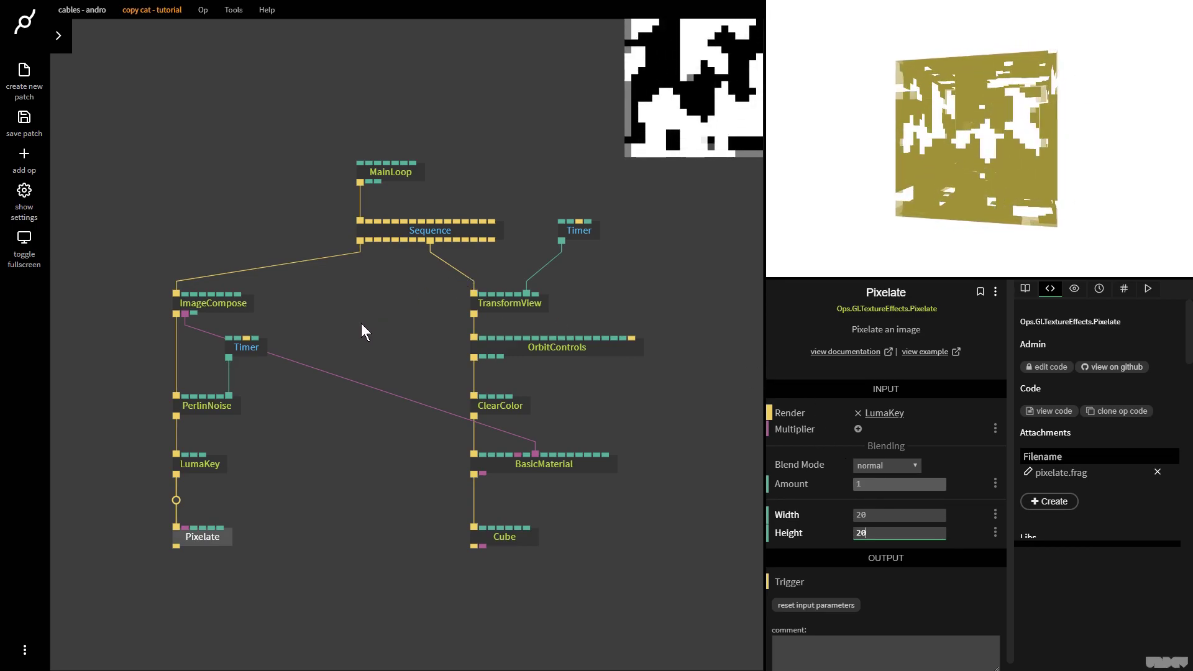
Step: Compare the clamp to edge and repeat wrap modes of ImageCompose's texture, and keep clamp to edge
click(218, 307)
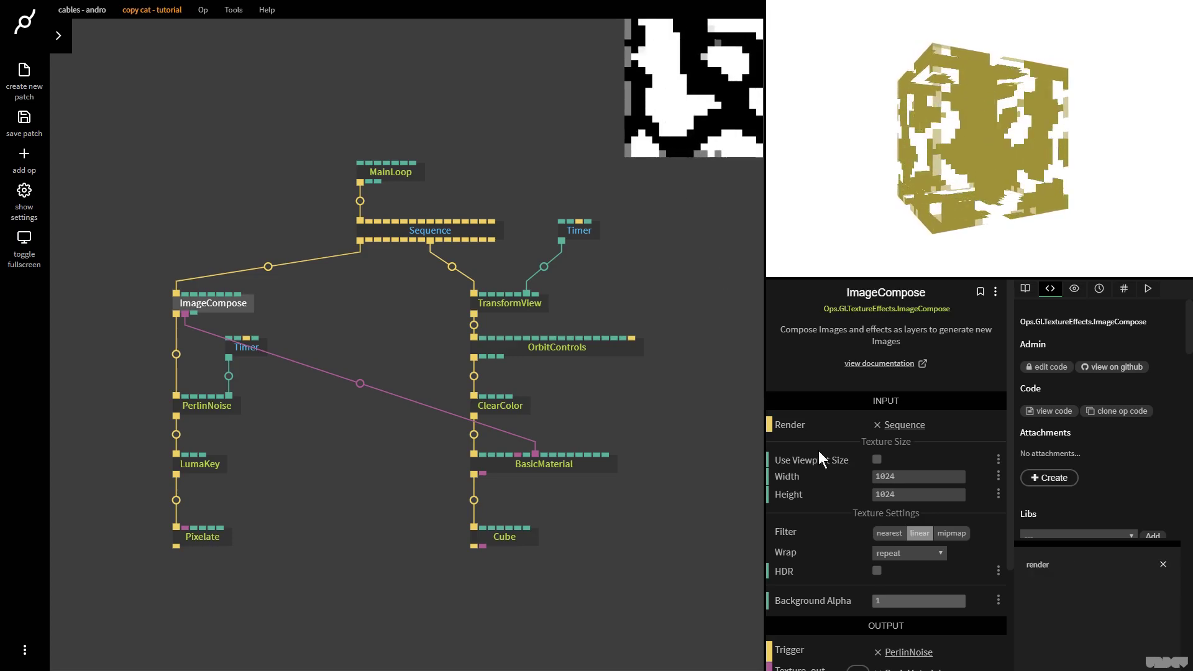
click(904, 553)
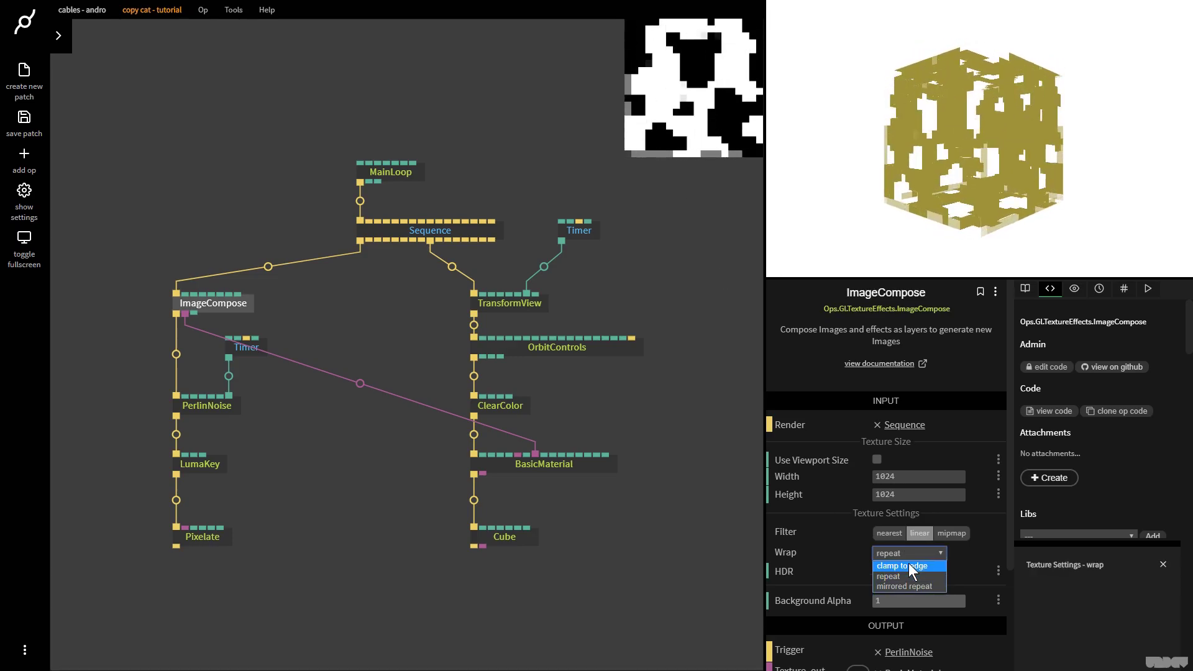
click(909, 563)
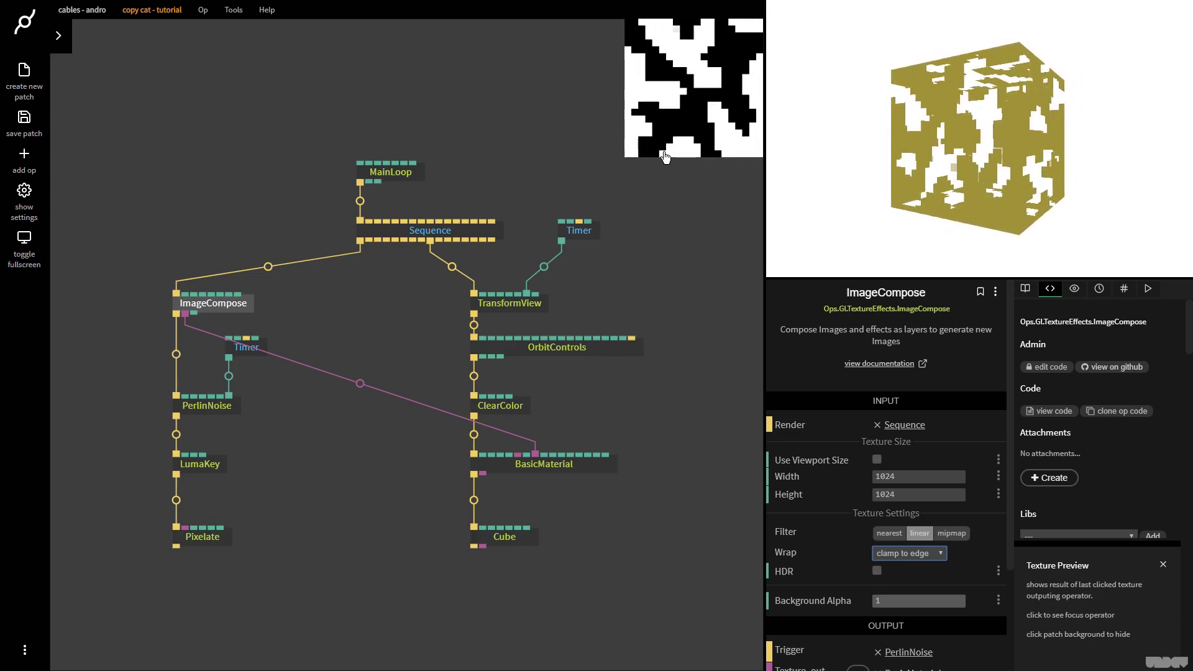
click(899, 558)
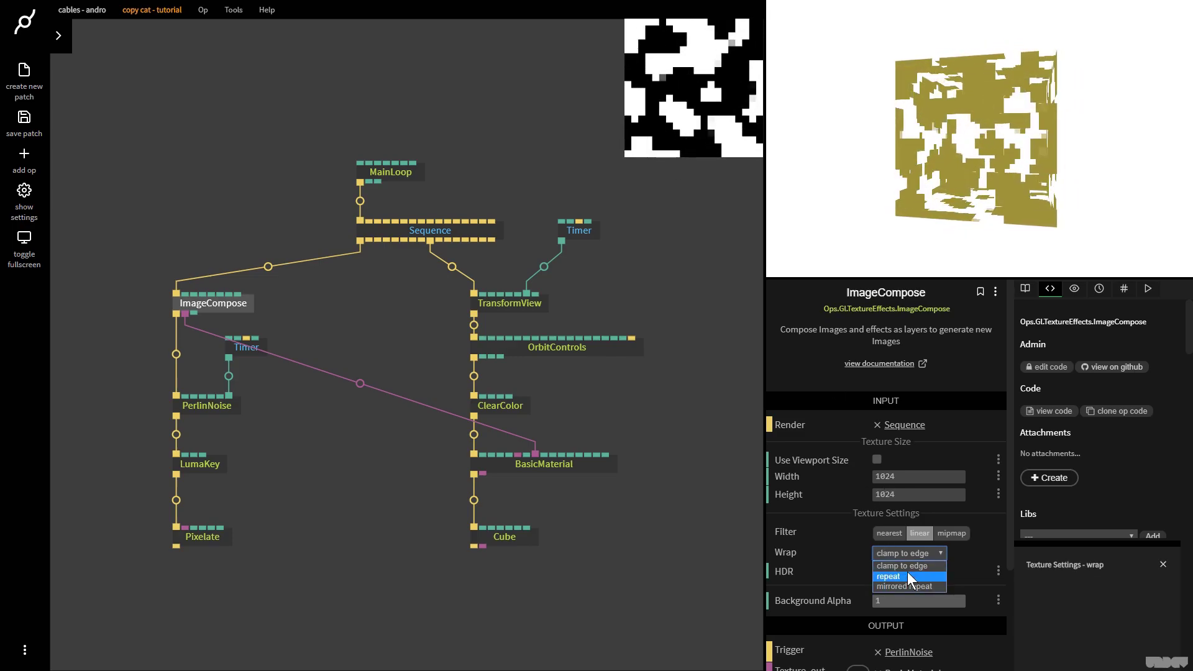
click(907, 572)
click(903, 551)
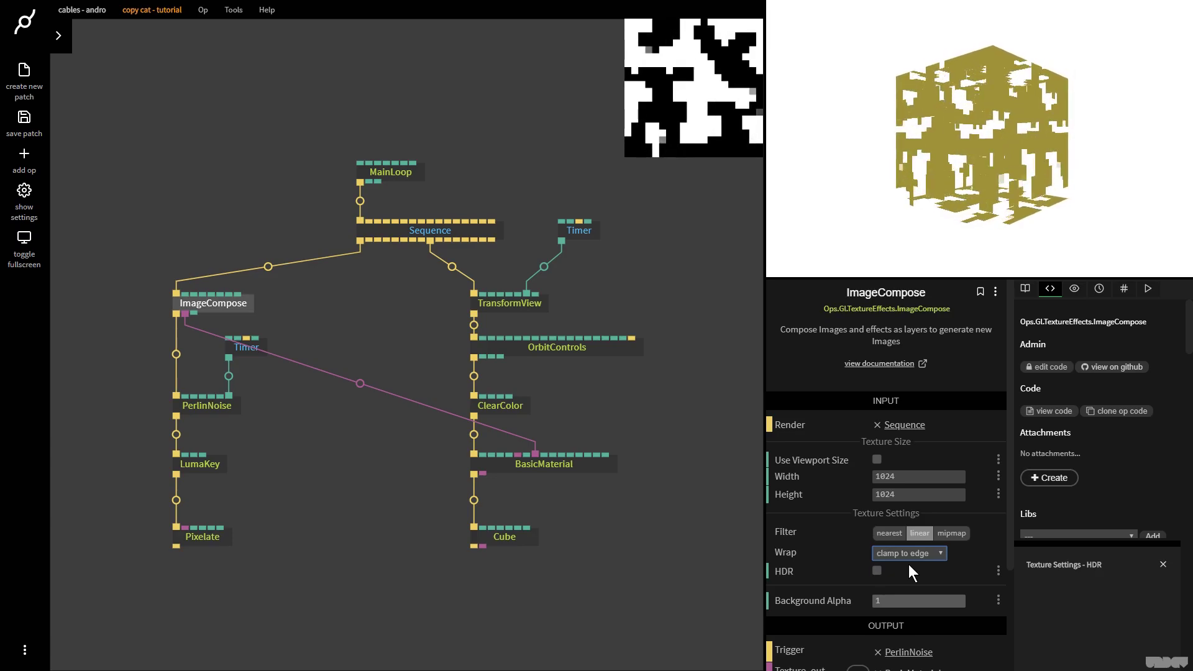
Step: Try a width and height of 10 for Pixelate, and return both values to 20
click(217, 543)
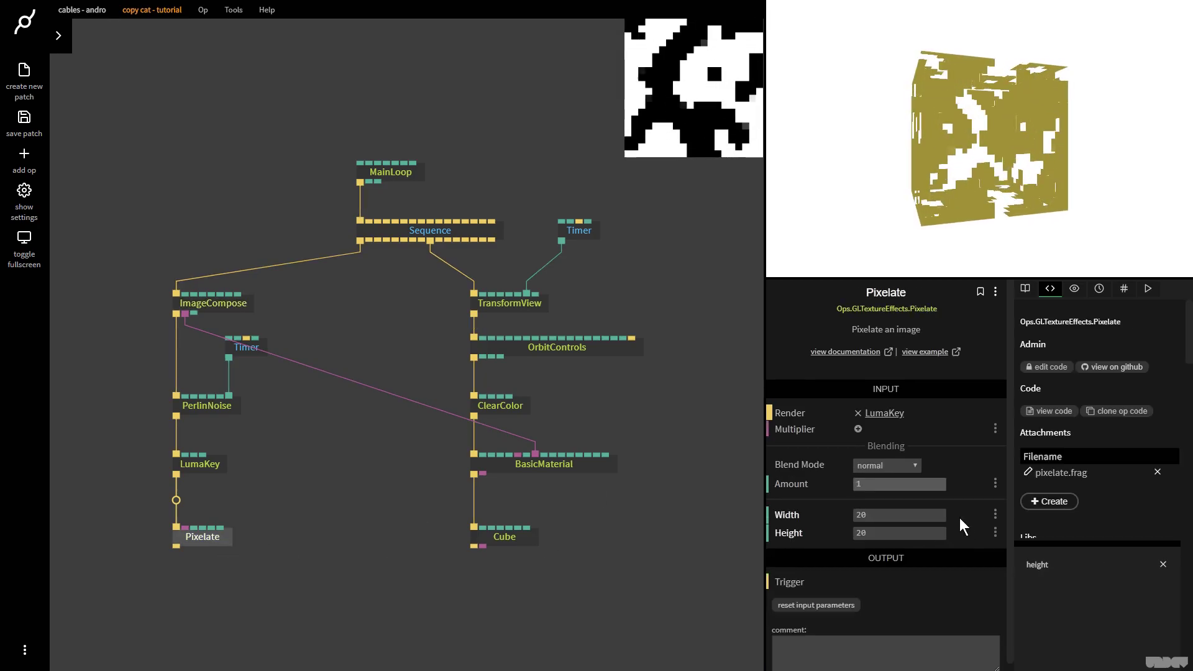
click(875, 514)
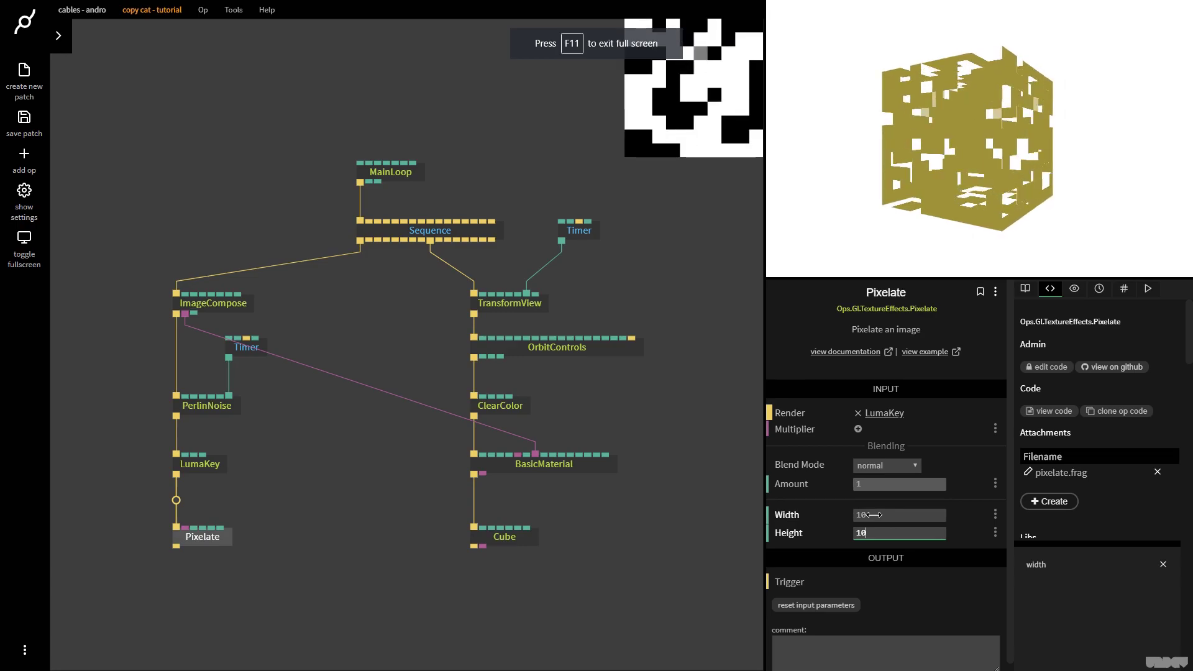
click(889, 512)
text(20)
key(Tab)
text(20)
Step: Add a Number op, connect its result to Pixelate's width and height inputs, and set its value to 20
click(363, 477)
key(Escape)
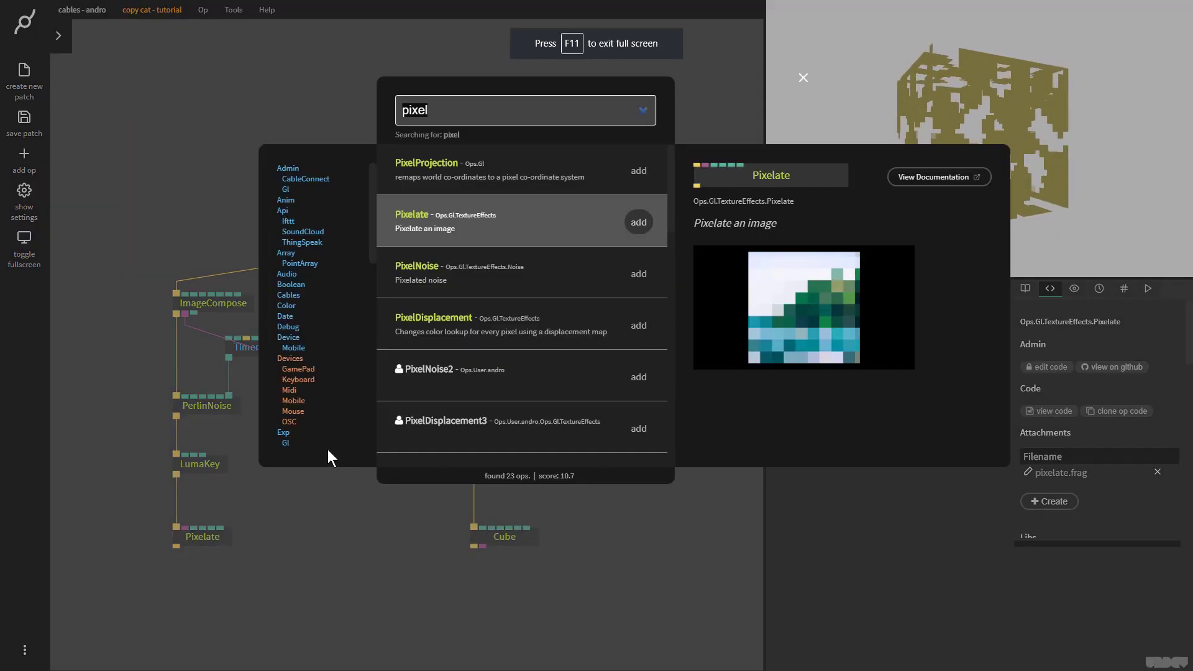
text(num)
key(Return)
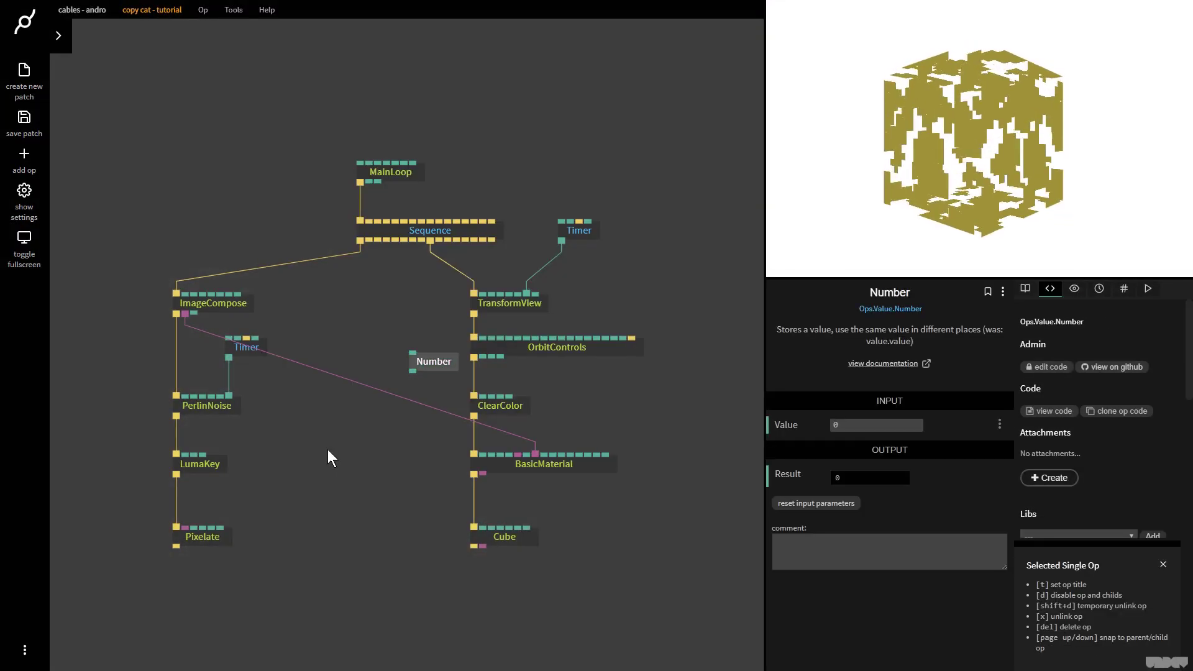
drag(318, 429, 250, 532)
drag(316, 431, 249, 533)
click(895, 428)
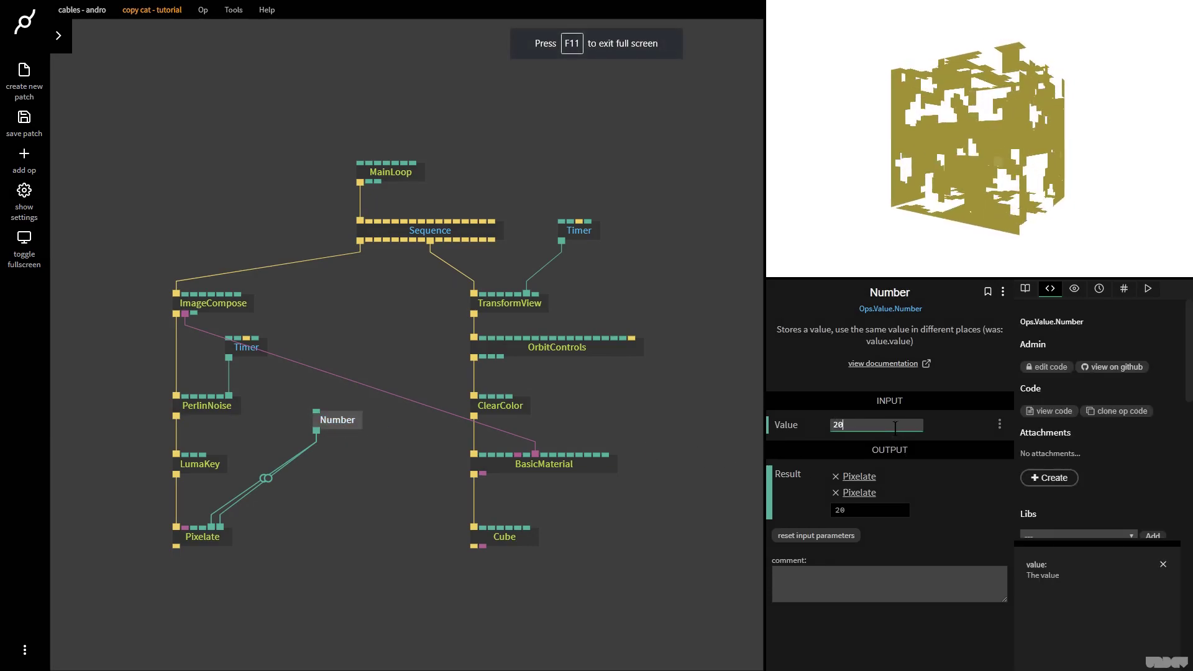
Step: Move the TransformView op chain away from the ImageCompose branch and place Number closer to PerlinNoise, leaving free space between the branches
click(227, 305)
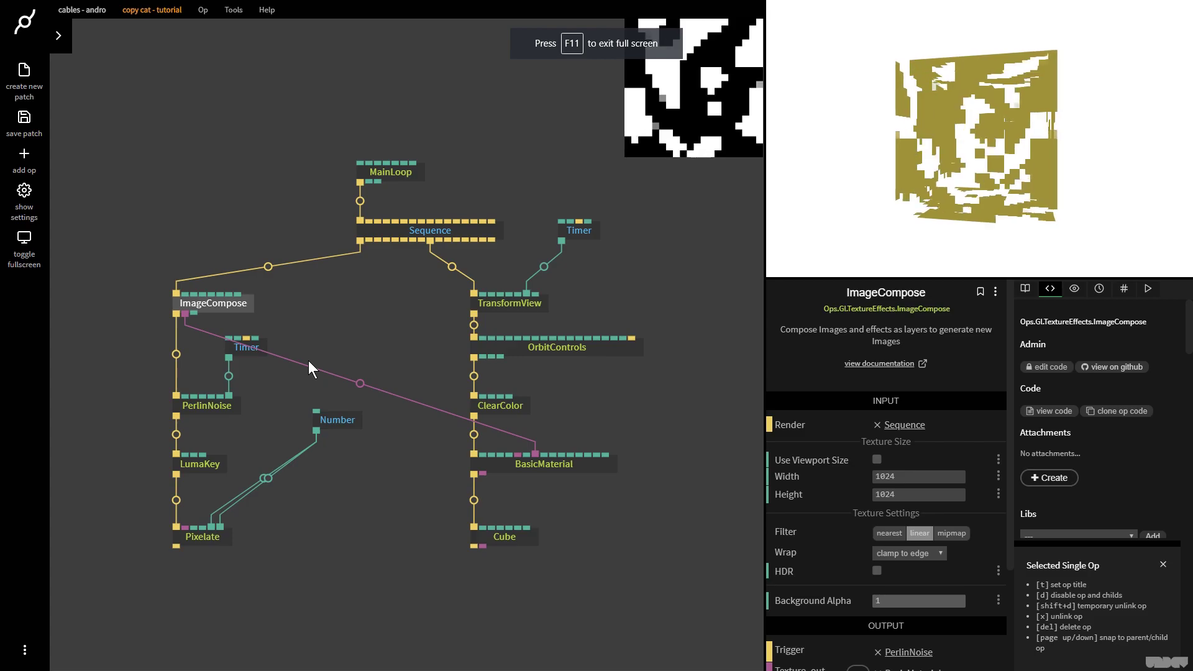
scroll(628, 494, right, 5)
drag(586, 591, 456, 337)
drag(465, 209, 663, 215)
drag(447, 400, 400, 357)
click(371, 375)
drag(298, 418, 281, 419)
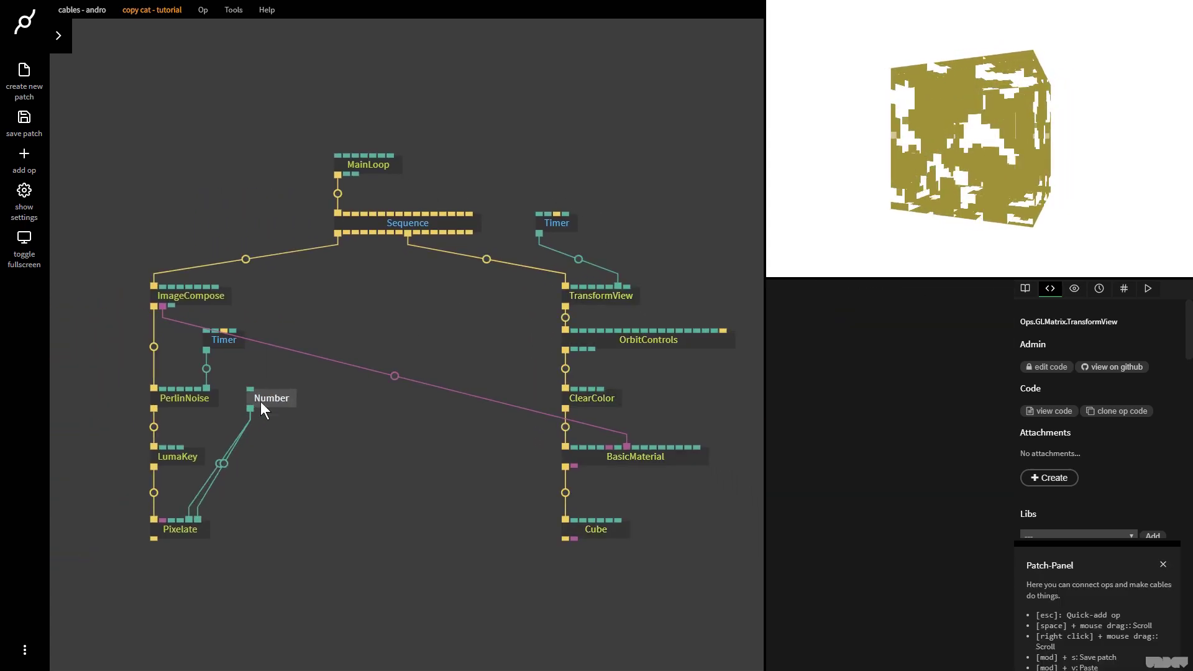
Step: Add a second ImageCompose op fed by Sequence and attach a GridTexture op to its trigger output
key(Escape)
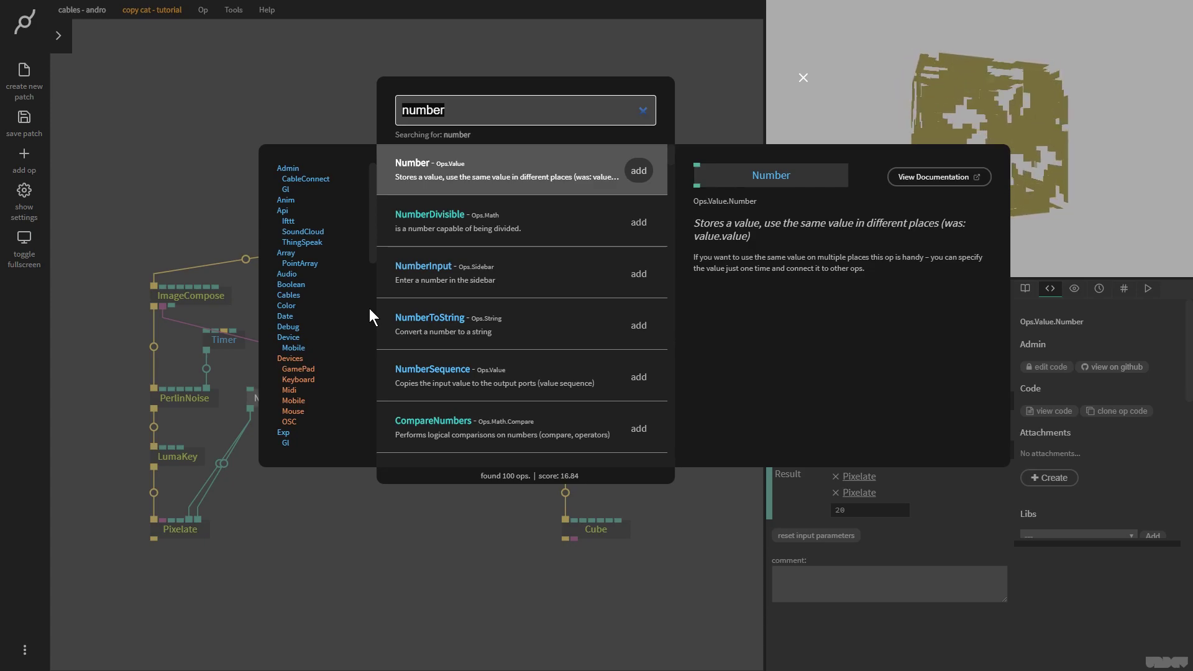
text(imagec)
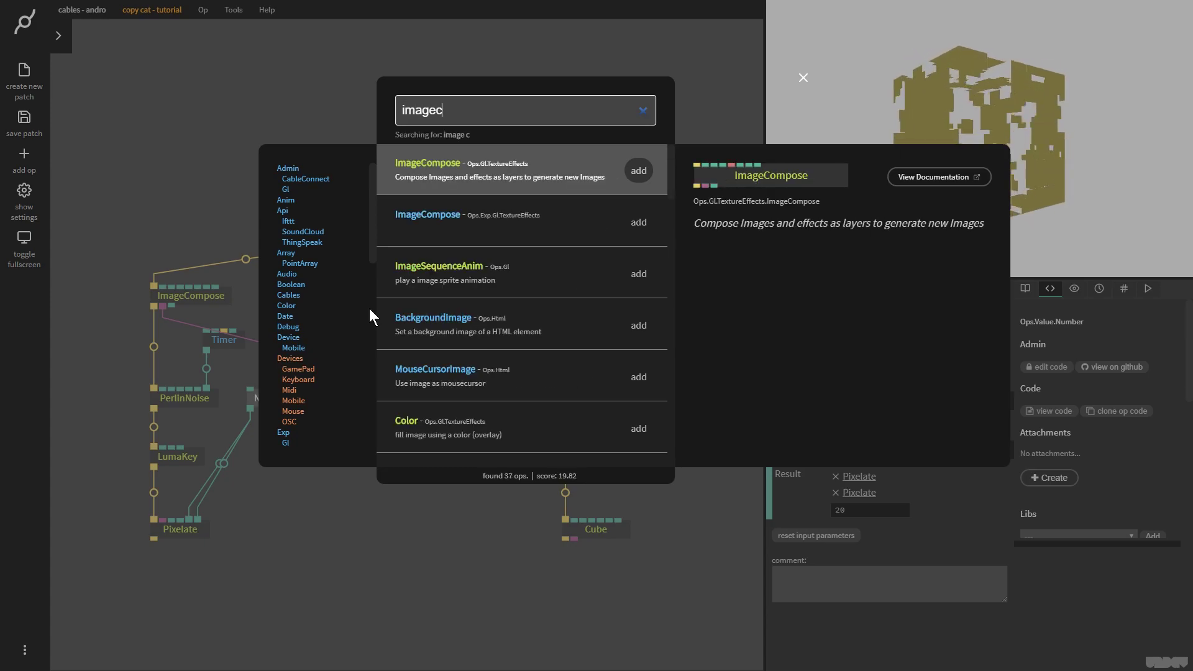
key(Return)
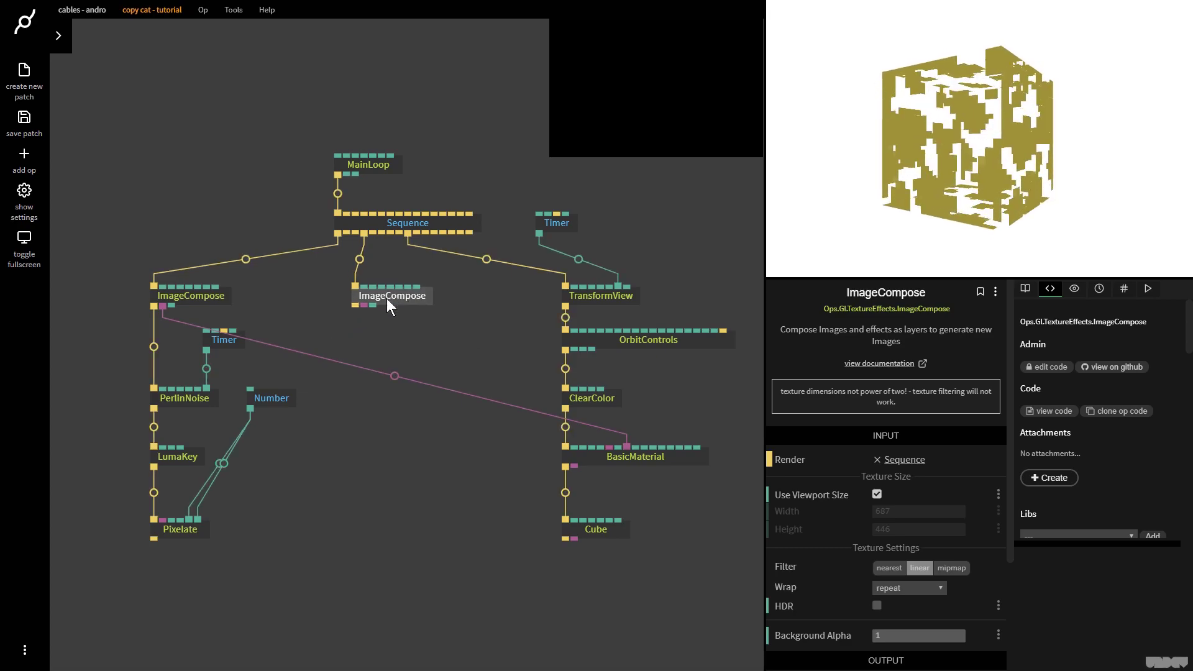
drag(364, 305, 341, 417)
text(gridte)
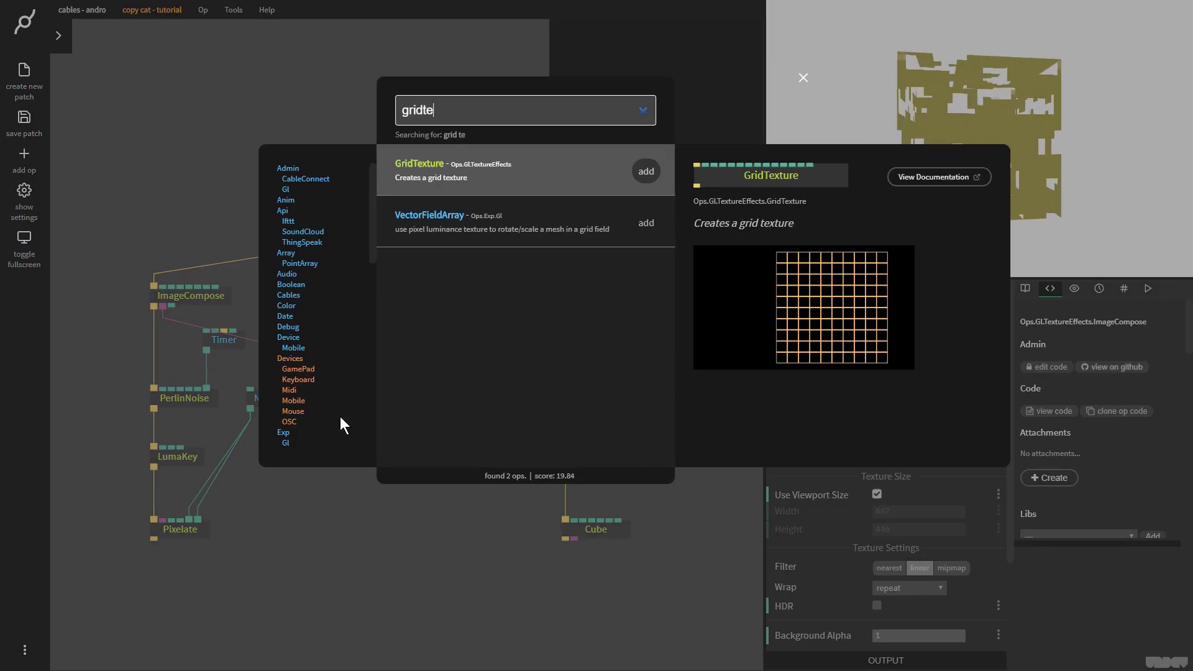
key(Return)
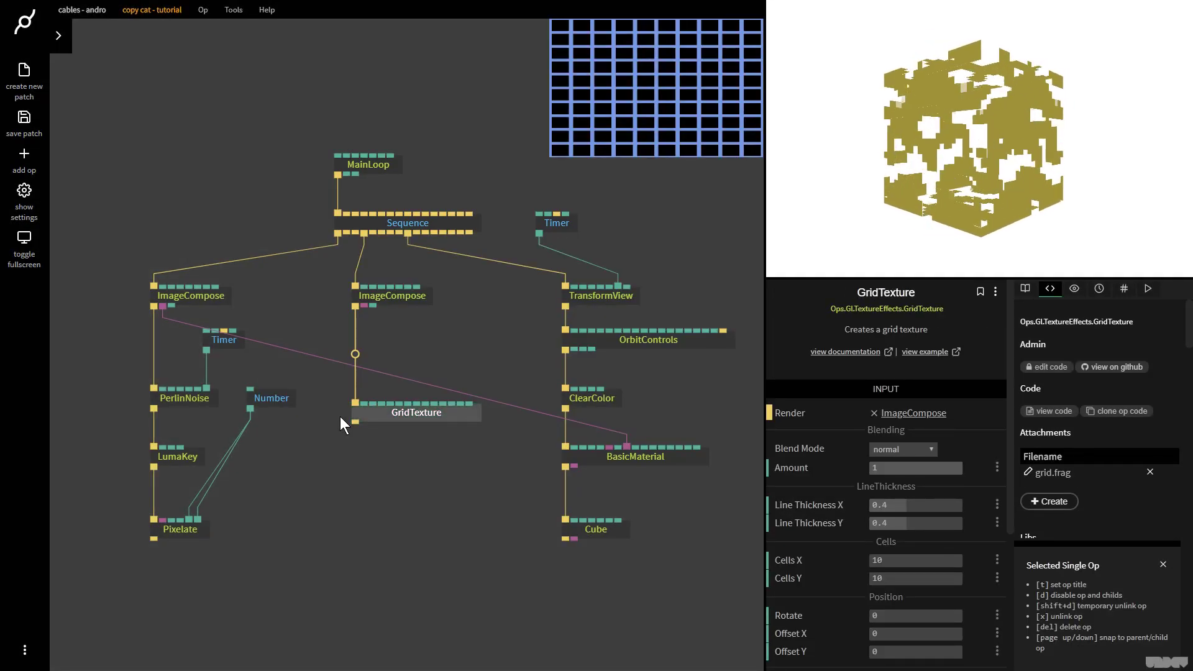
Step: Turn off Use Viewport Size for the grid's ImageCompose and set its width and height to 1024
click(390, 296)
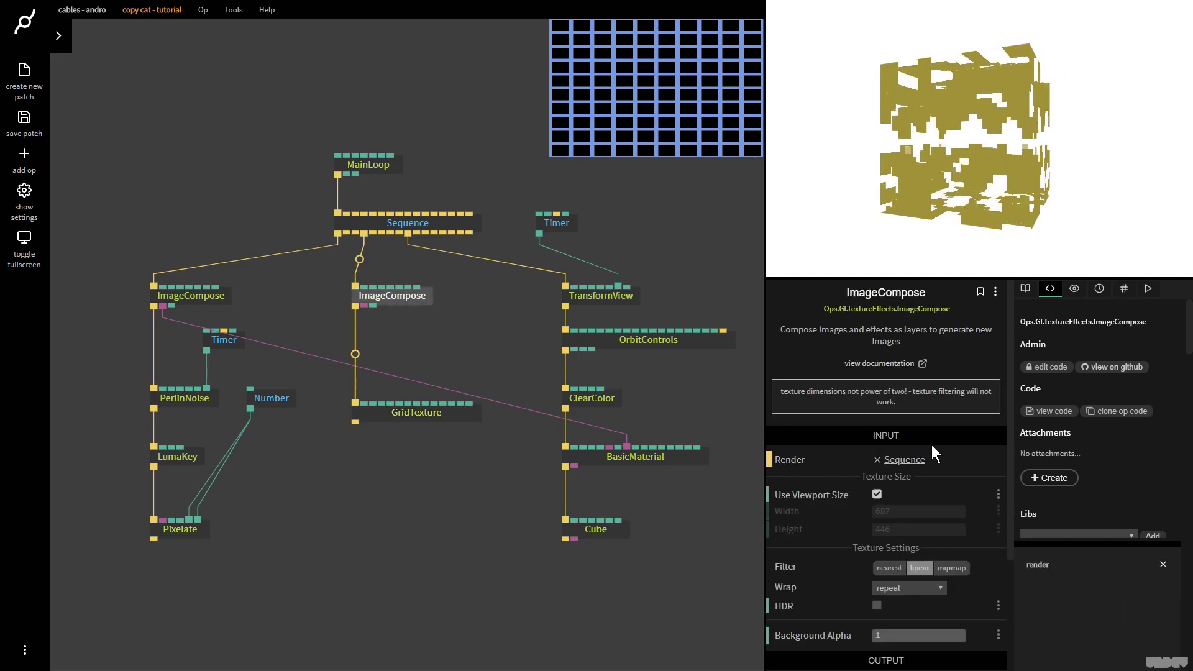
click(877, 494)
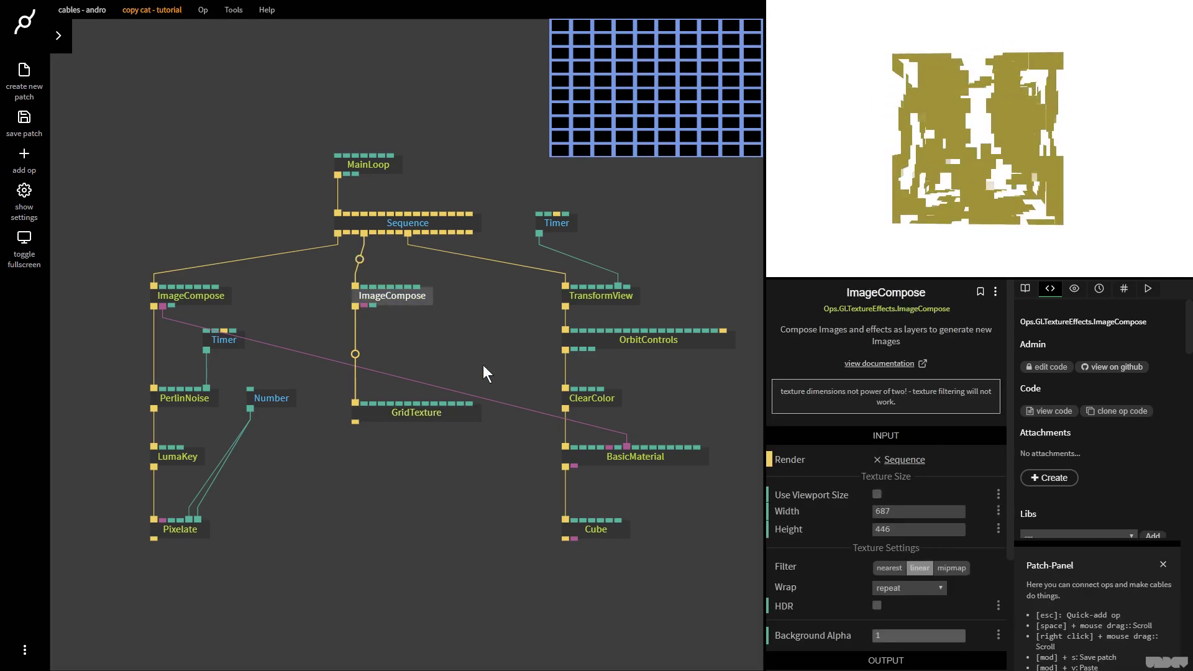
click(185, 298)
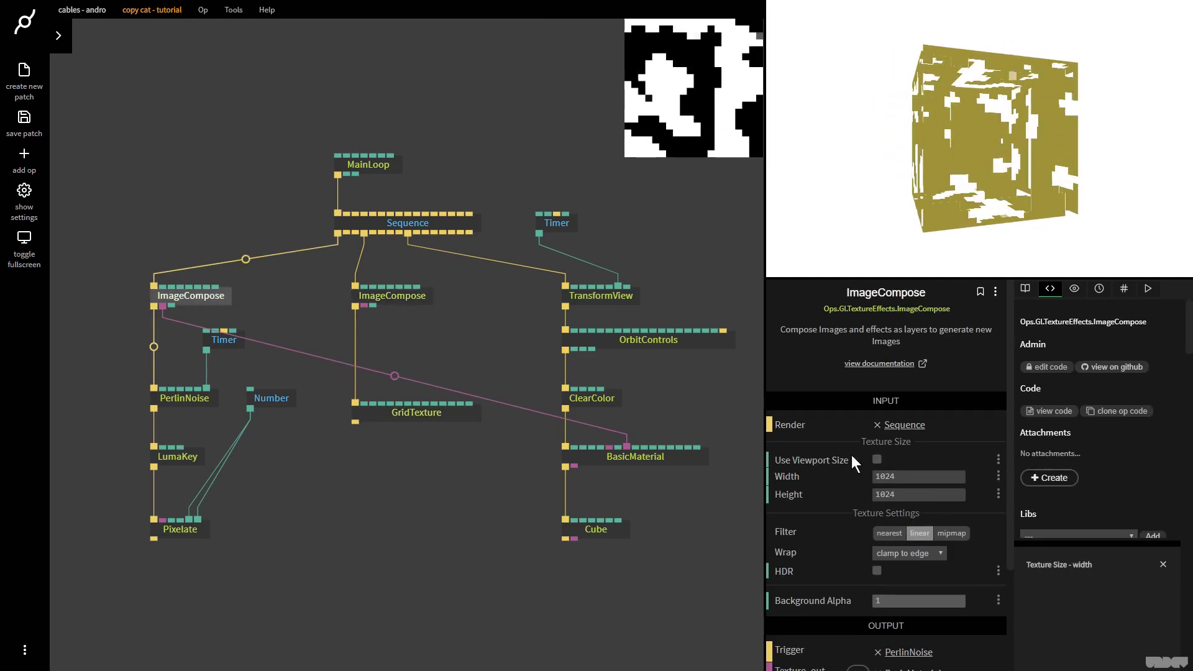
click(413, 297)
click(908, 511)
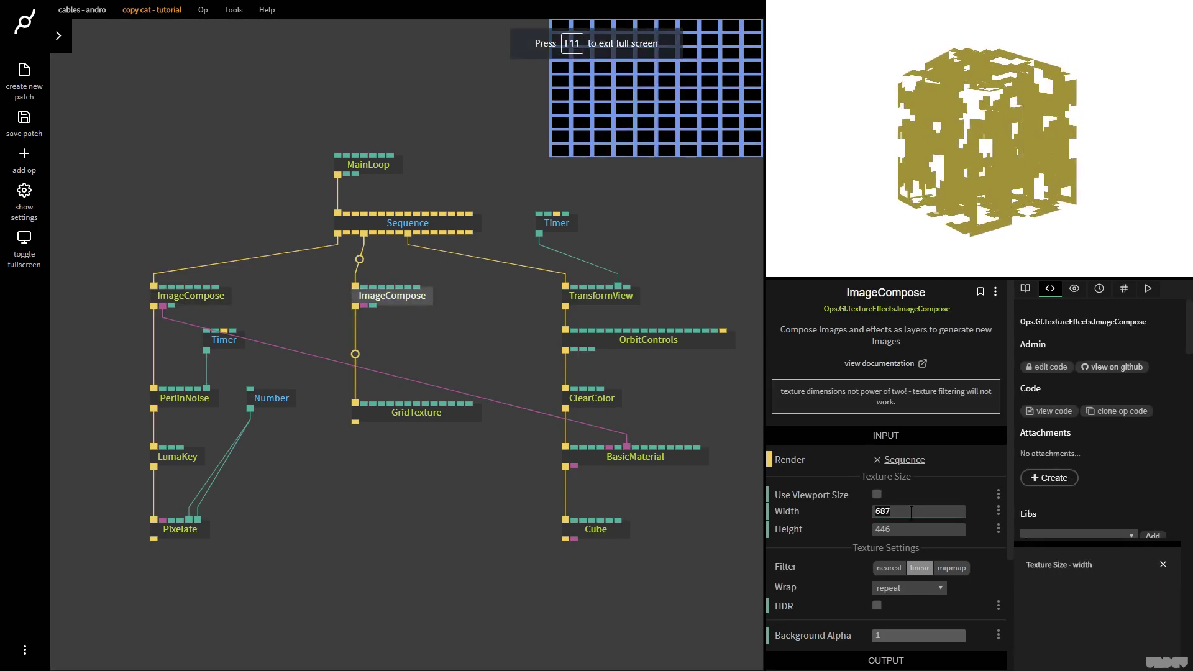
text(1024)
text(0124)
click(906, 526)
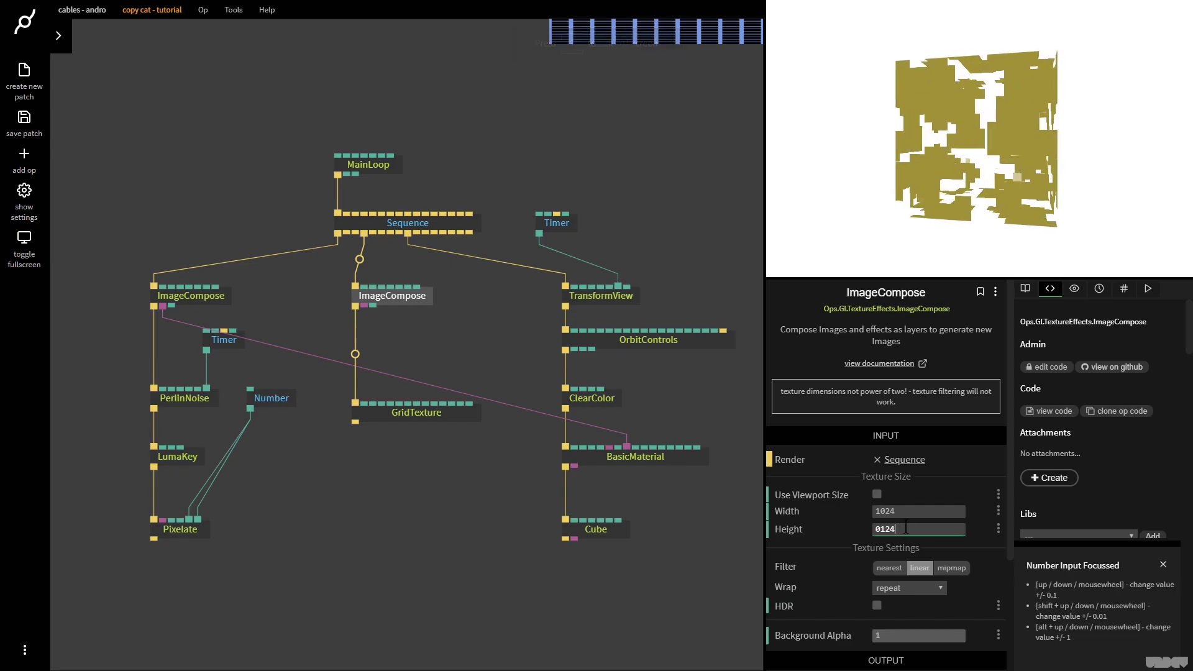
text(1024)
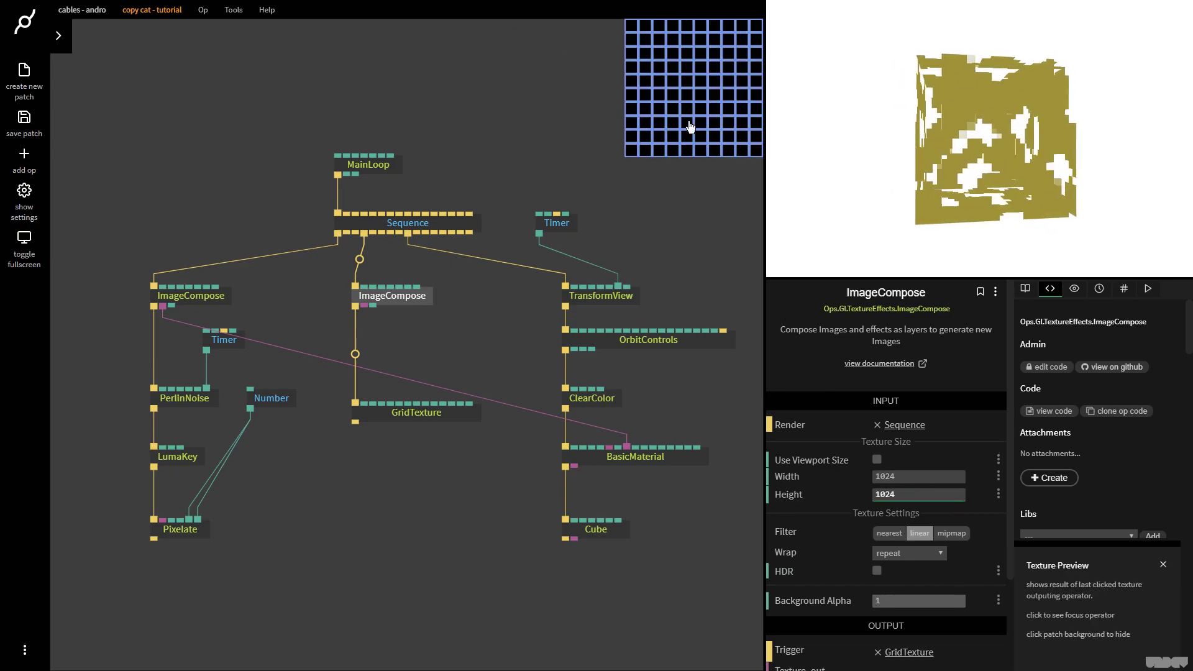
Step: Change GridTexture's line color to white (FFFFFF)
click(438, 414)
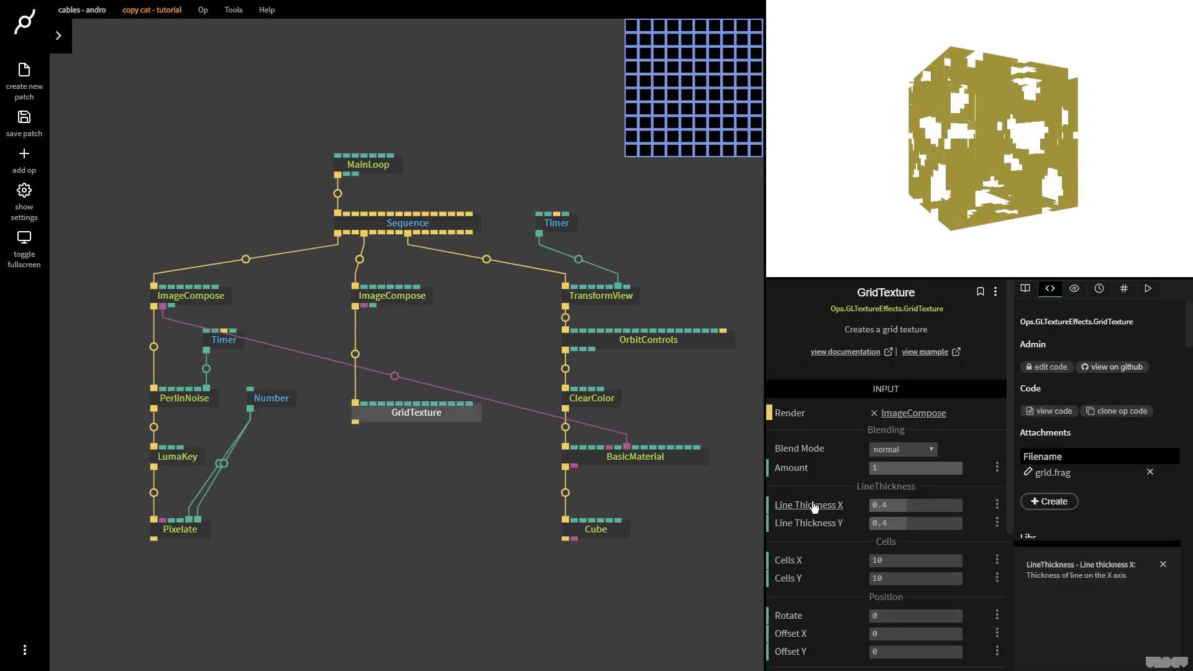
scroll(858, 565, down, 1)
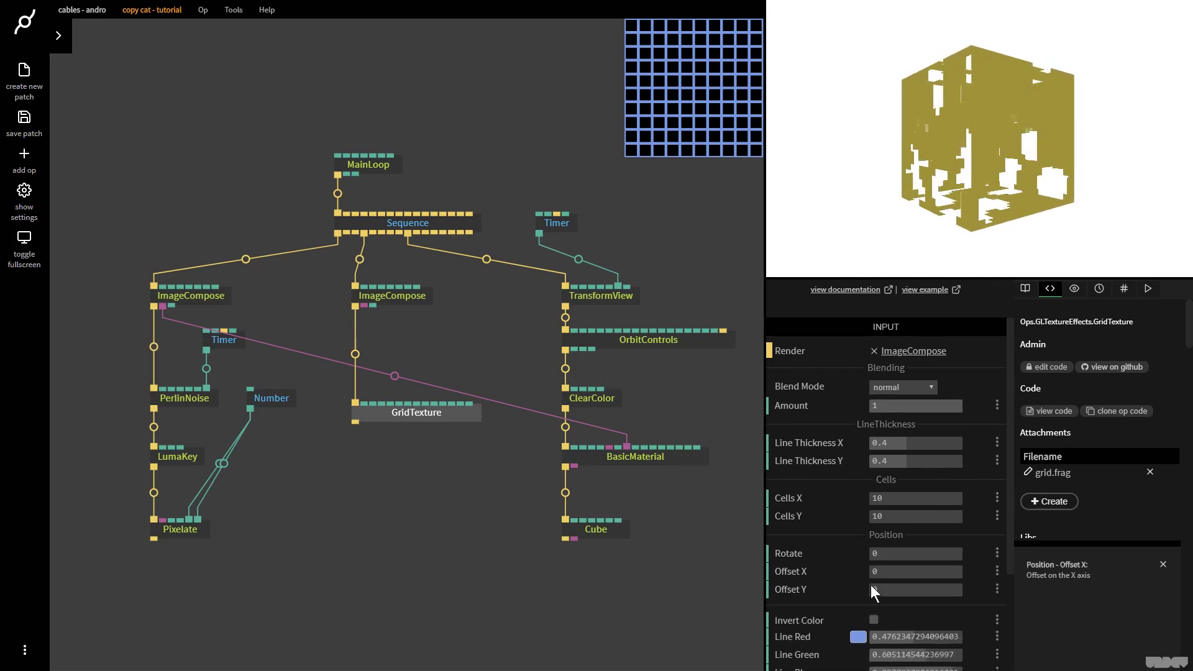
click(862, 636)
drag(862, 548, 784, 484)
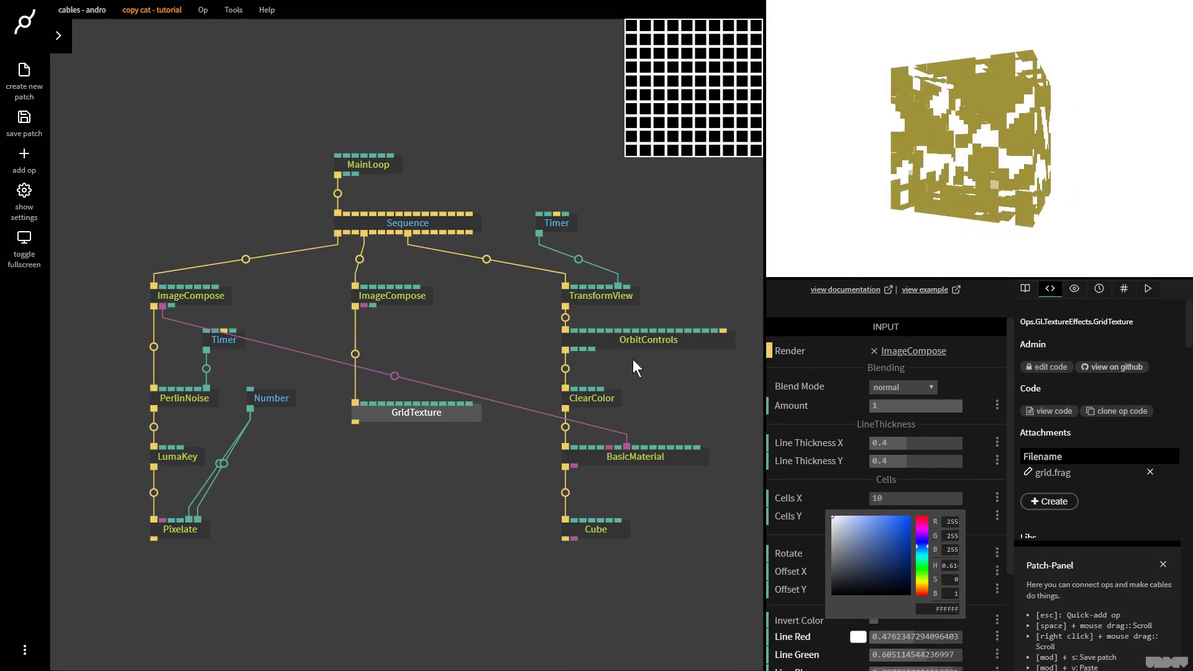
click(386, 485)
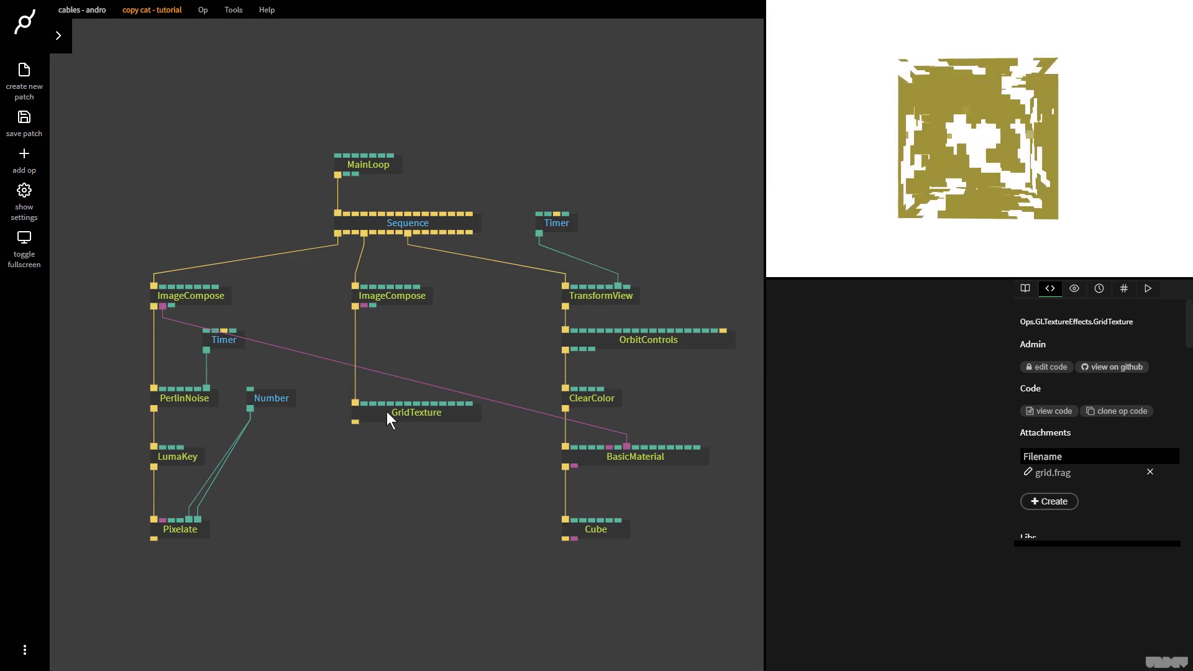
Step: Add an Invert op to GridTexture's trigger output
click(409, 296)
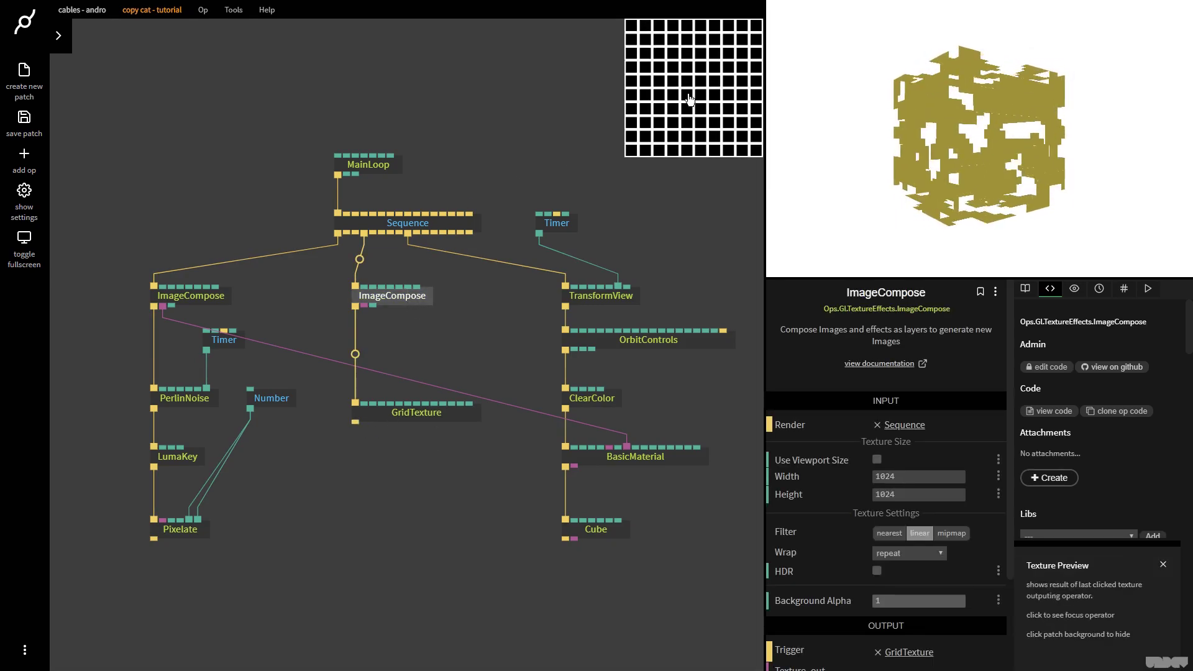
drag(356, 423, 366, 489)
text(invert)
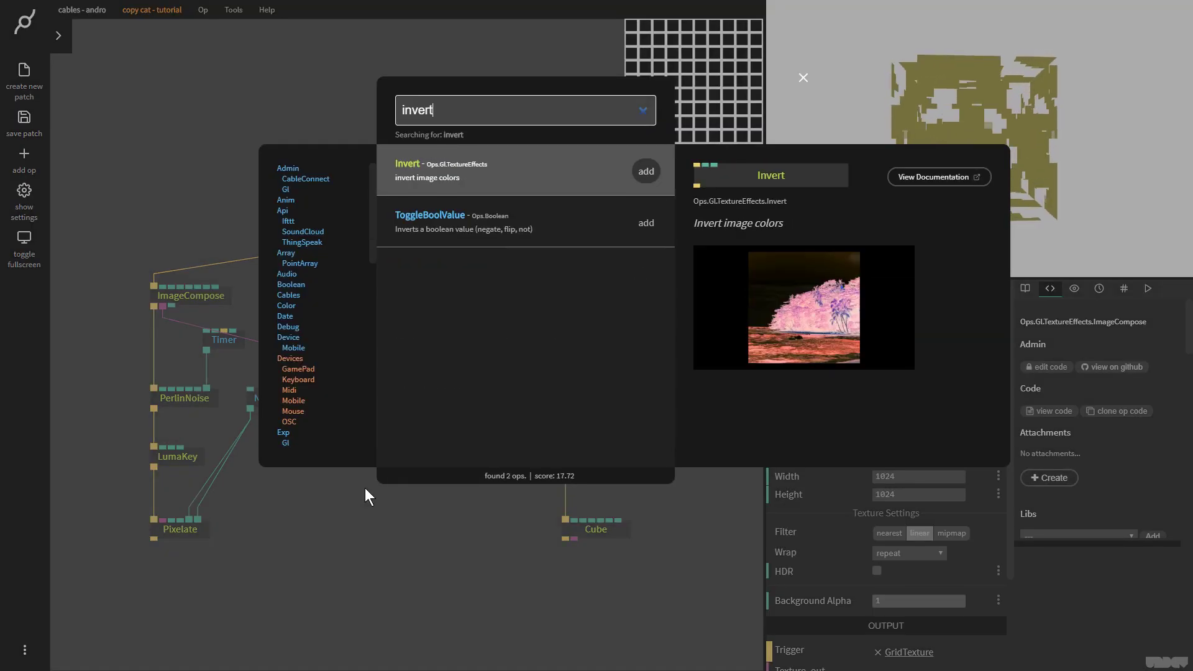
key(Return)
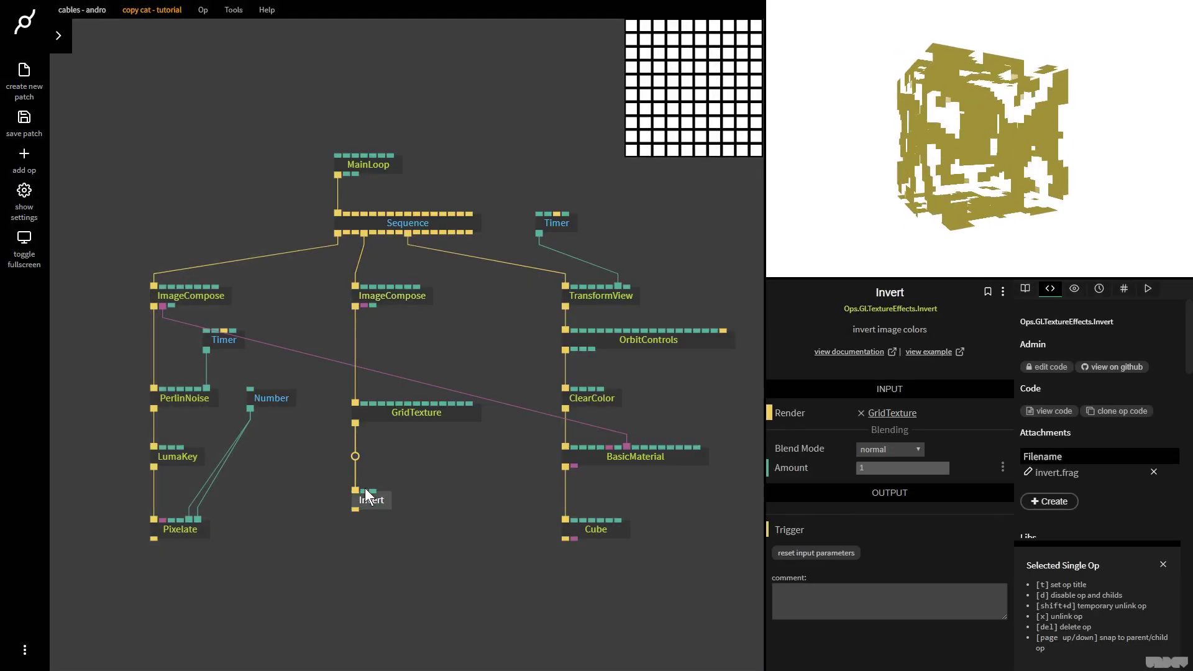
Step: Connect the grid ImageCompose's texture output to BasicMaterial's free texture input, and move GridTexture and Invert lower in the patch
click(365, 302)
drag(367, 305, 610, 448)
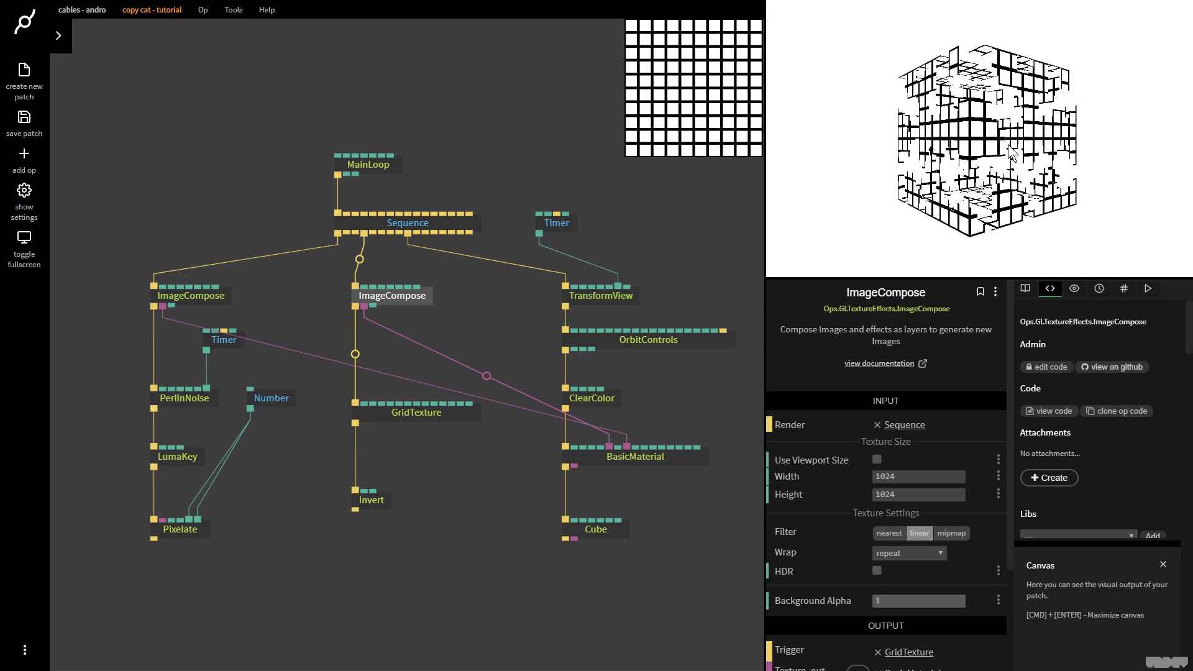
drag(474, 533, 412, 478)
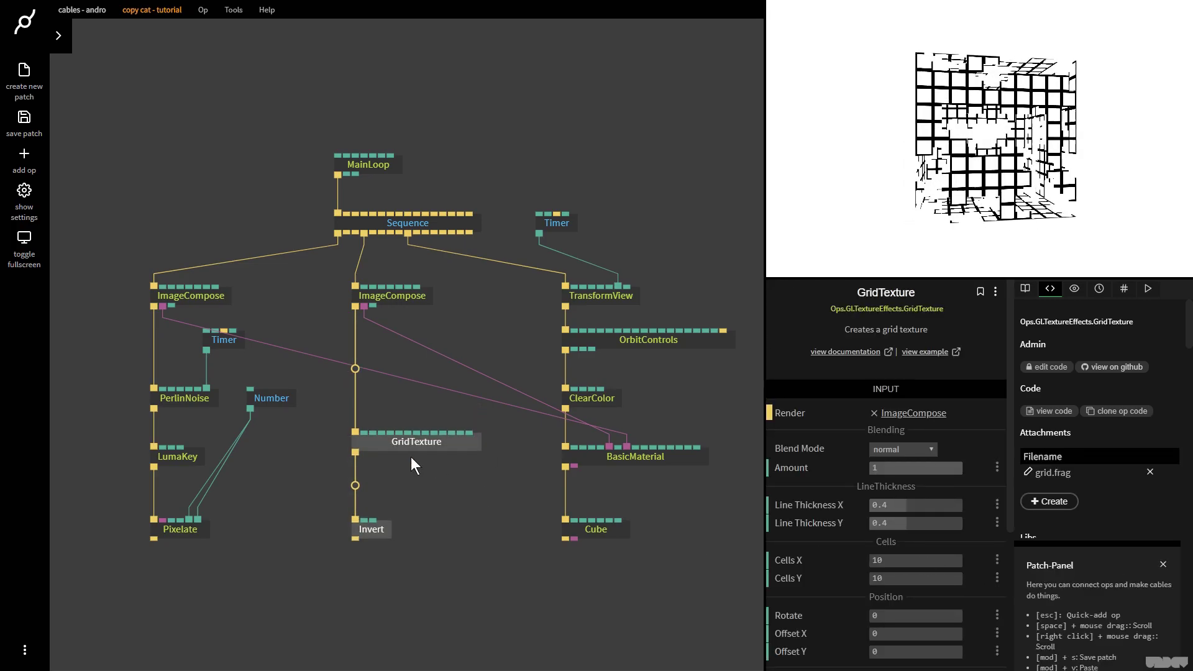
Step: Connect the Number op's result to GridTexture's Cells X and Cells Y inputs
click(276, 439)
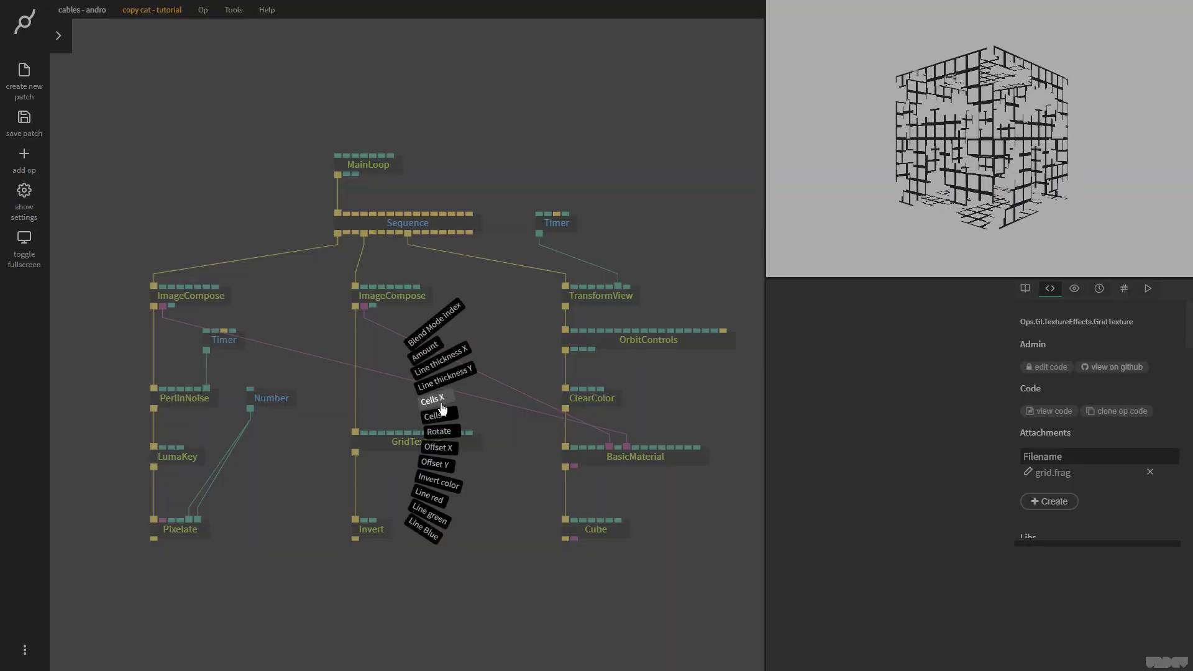
click(441, 402)
drag(250, 408, 434, 434)
click(462, 404)
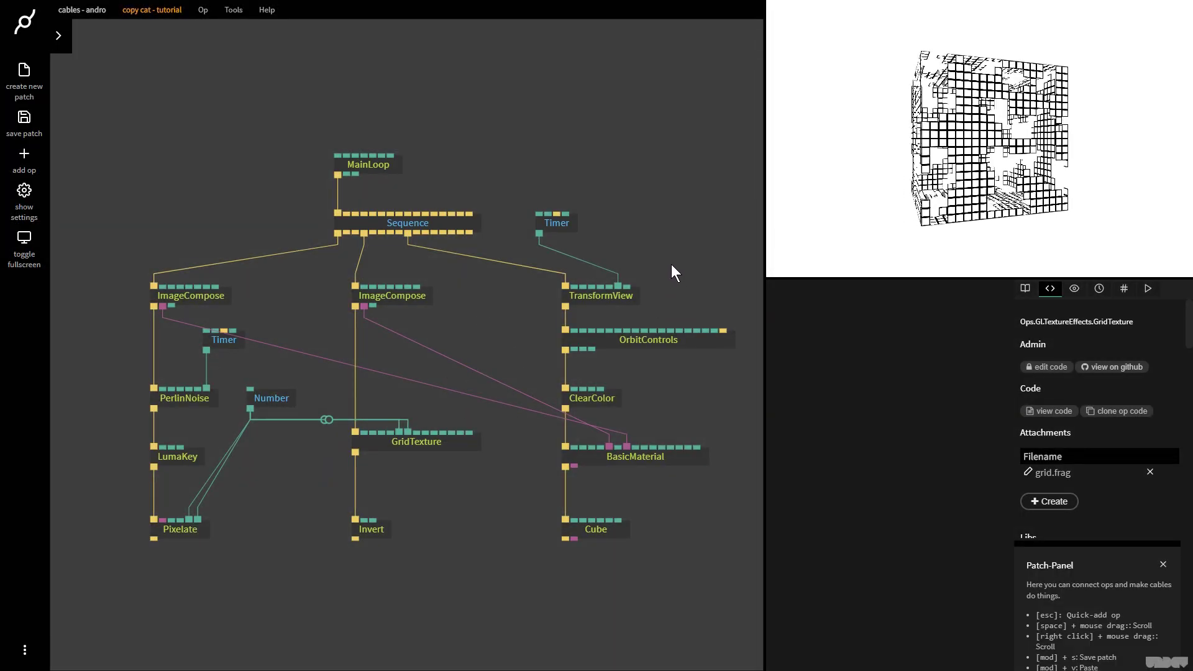
click(439, 442)
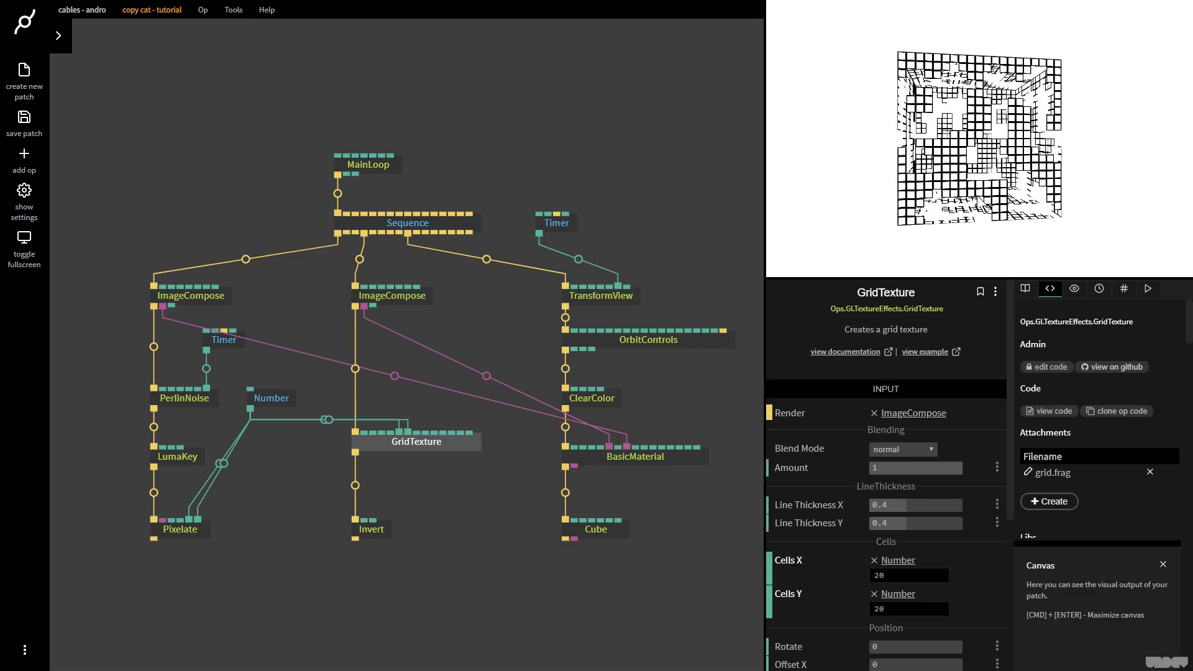
Step: Set TransformView's PosZ to 0.27 to bring the cube closer to the camera
click(692, 248)
click(620, 296)
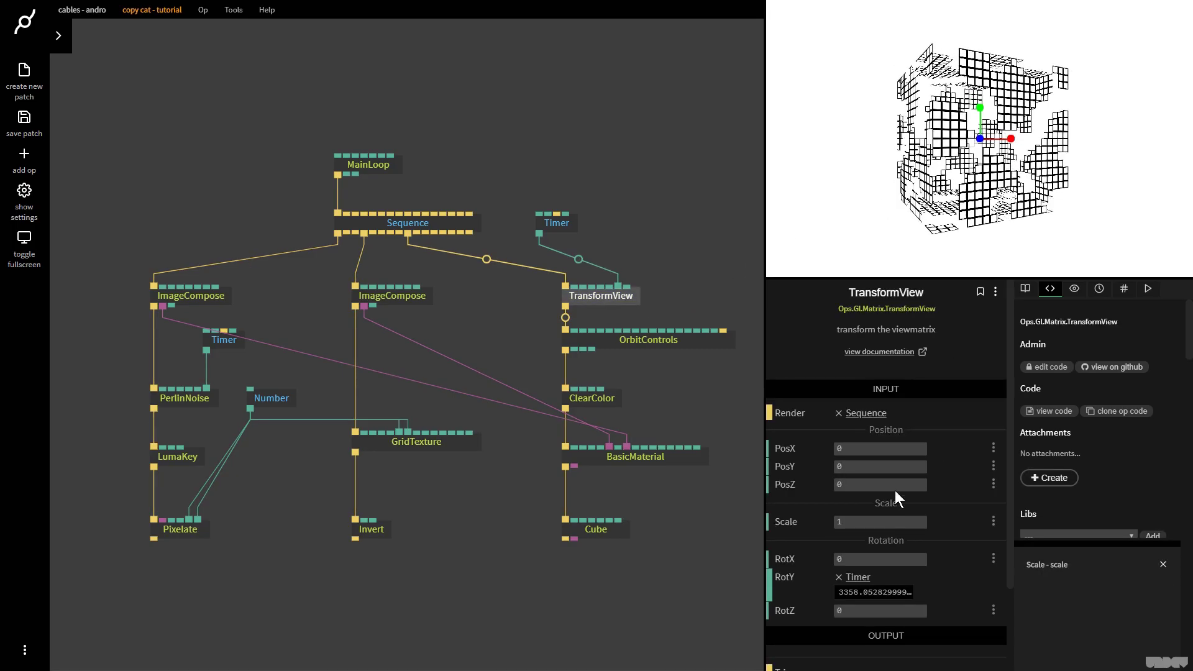
drag(891, 486, 893, 486)
key(F11)
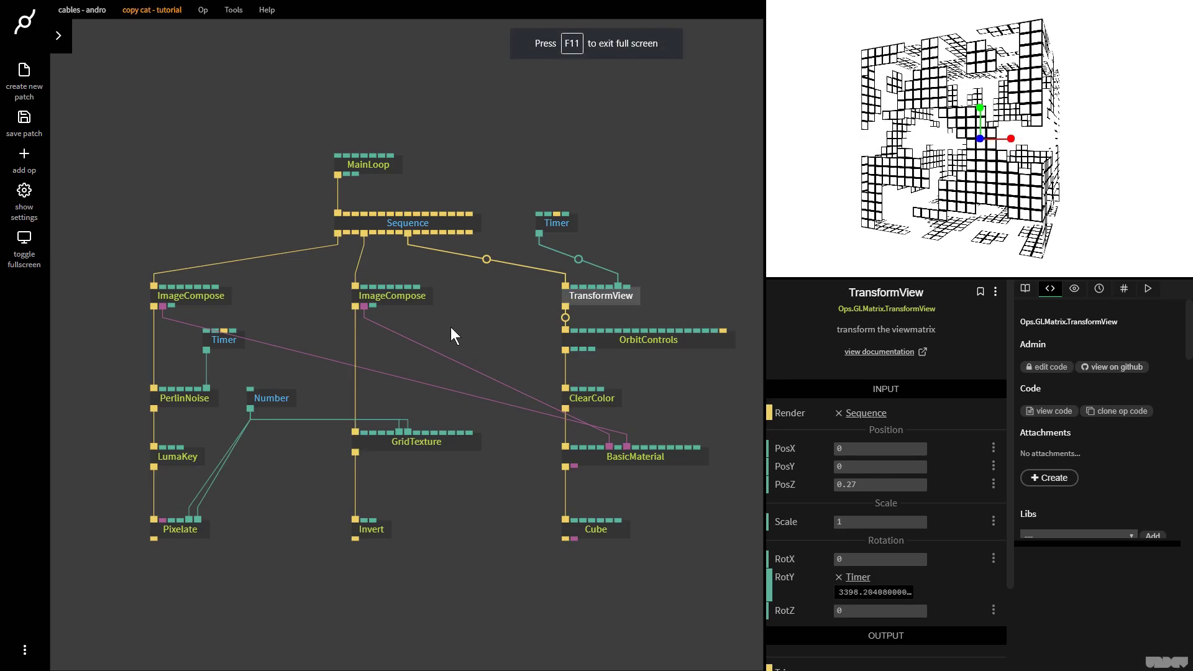
Step: Place the rotation Timer directly above TransformView's RotY input and set the grid ImageCompose's texture filter to mipmap
click(404, 294)
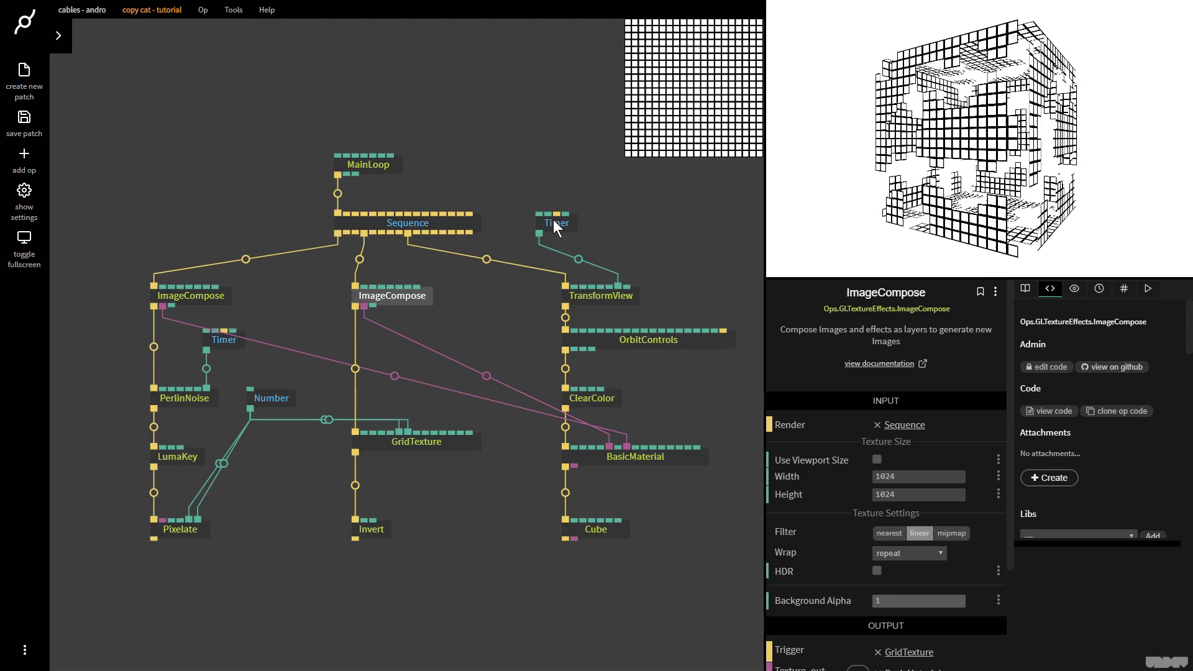
drag(553, 220, 646, 240)
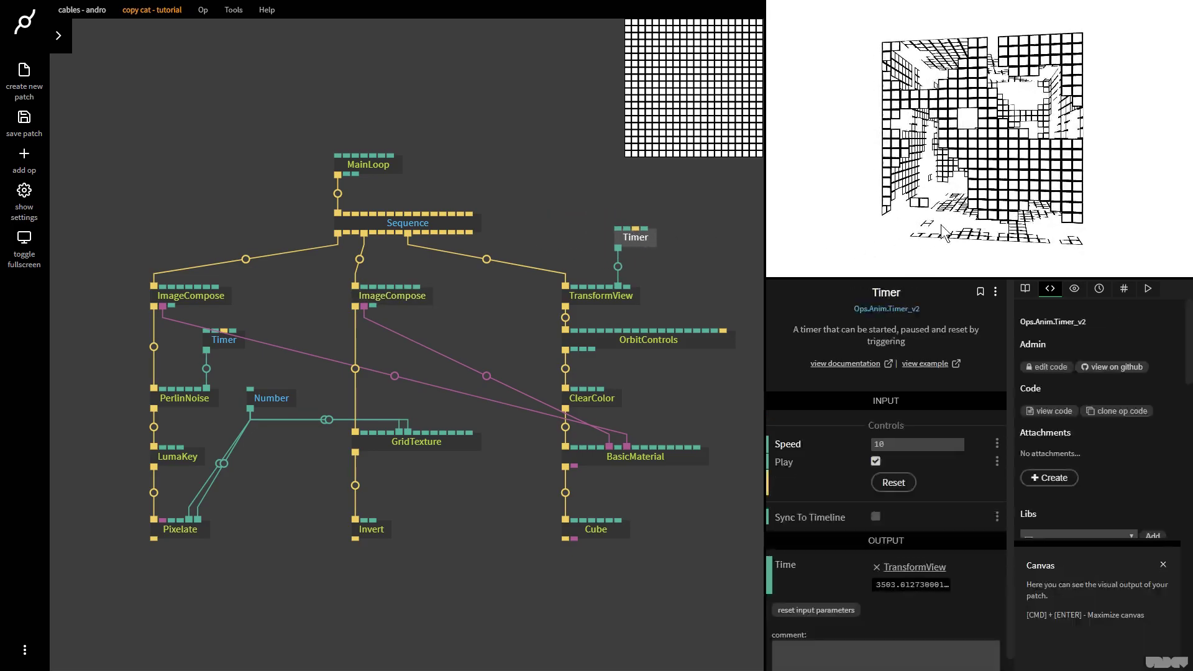
click(394, 295)
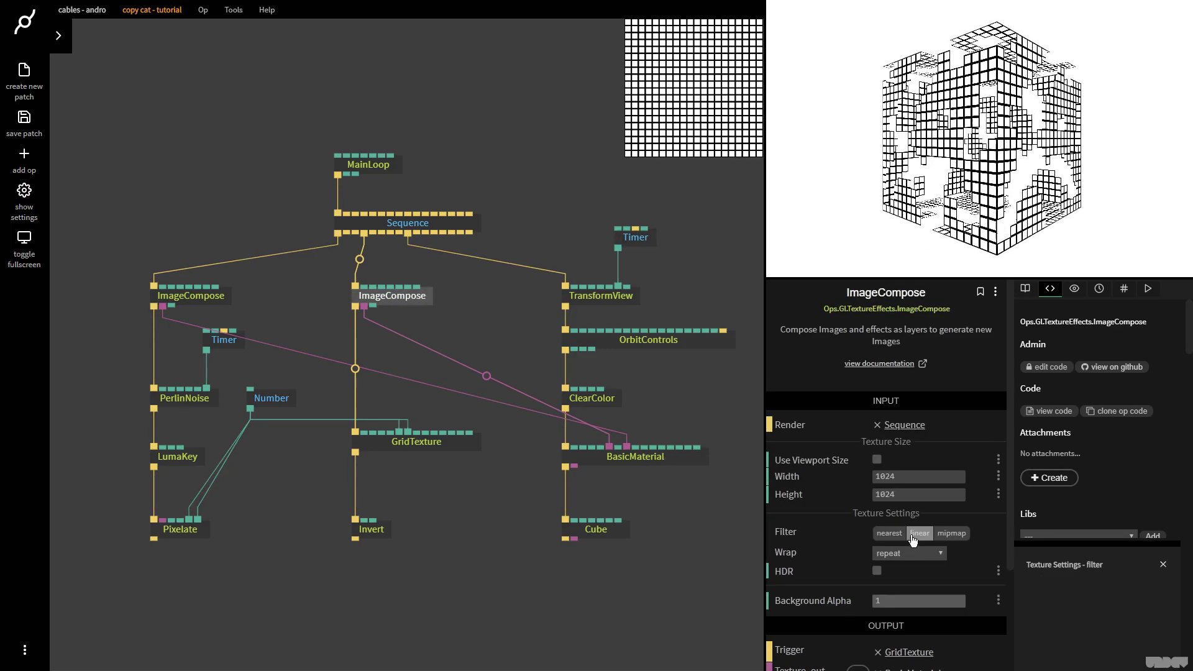
click(950, 533)
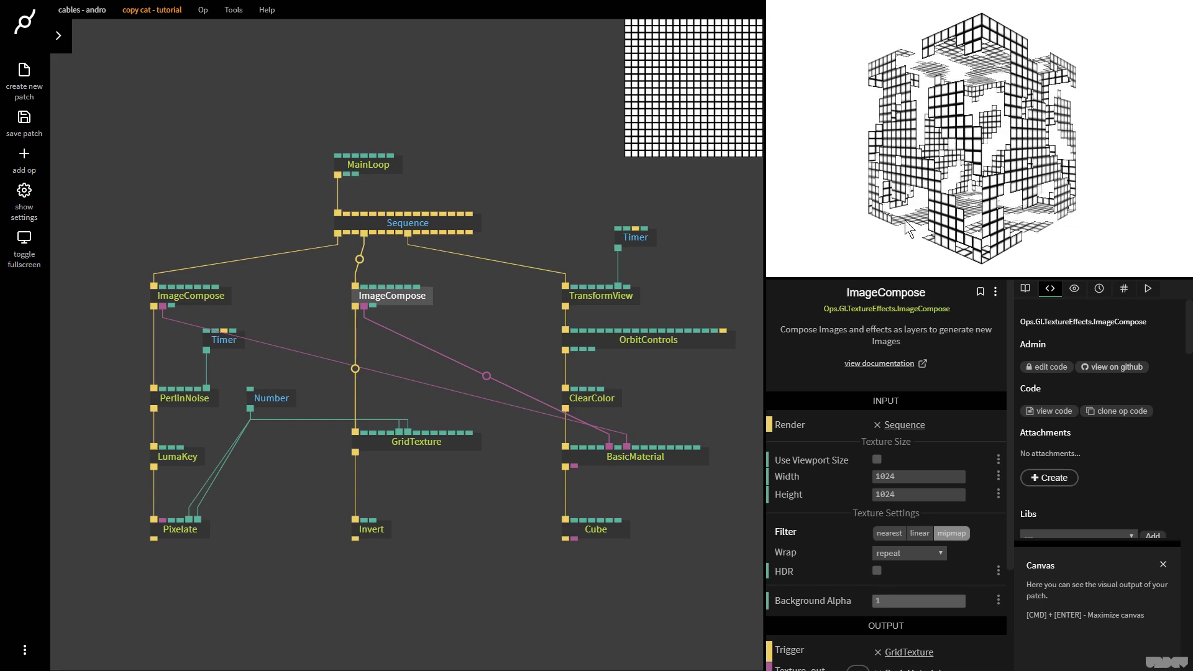
Step: Turn off Play on the Timer that drives TransformView's rotation
click(643, 373)
click(644, 240)
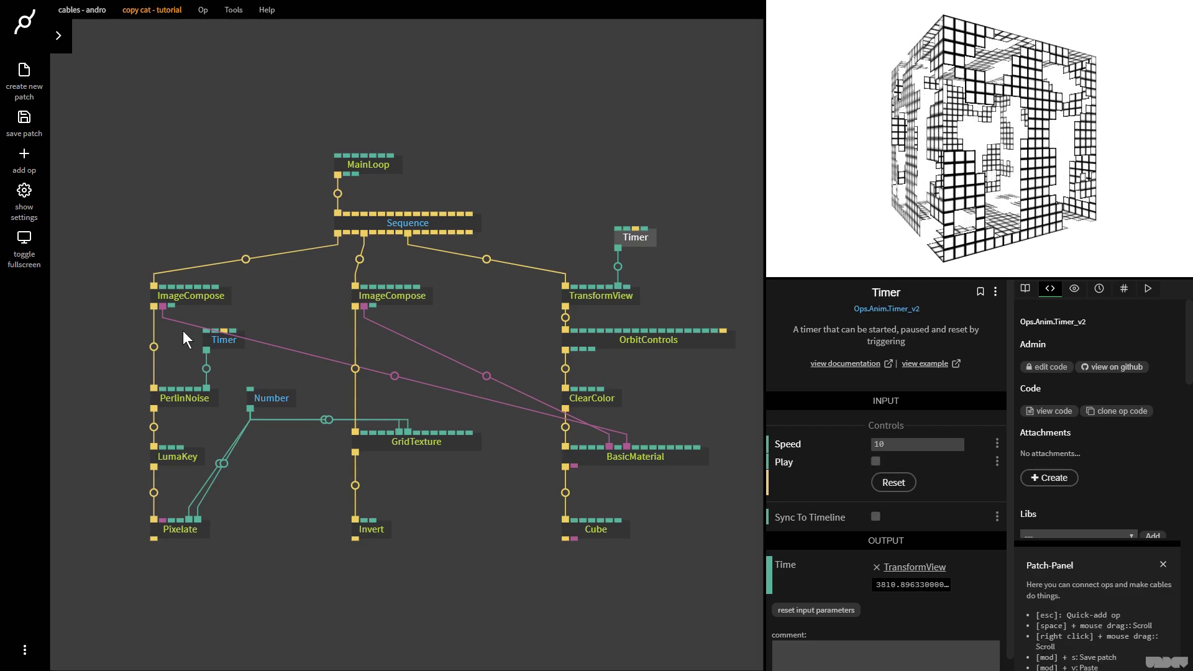
Step: Turn off Play on the Timer driving PerlinNoise and compare the nearest and mipmap filters on the grid ImageCompose
click(221, 339)
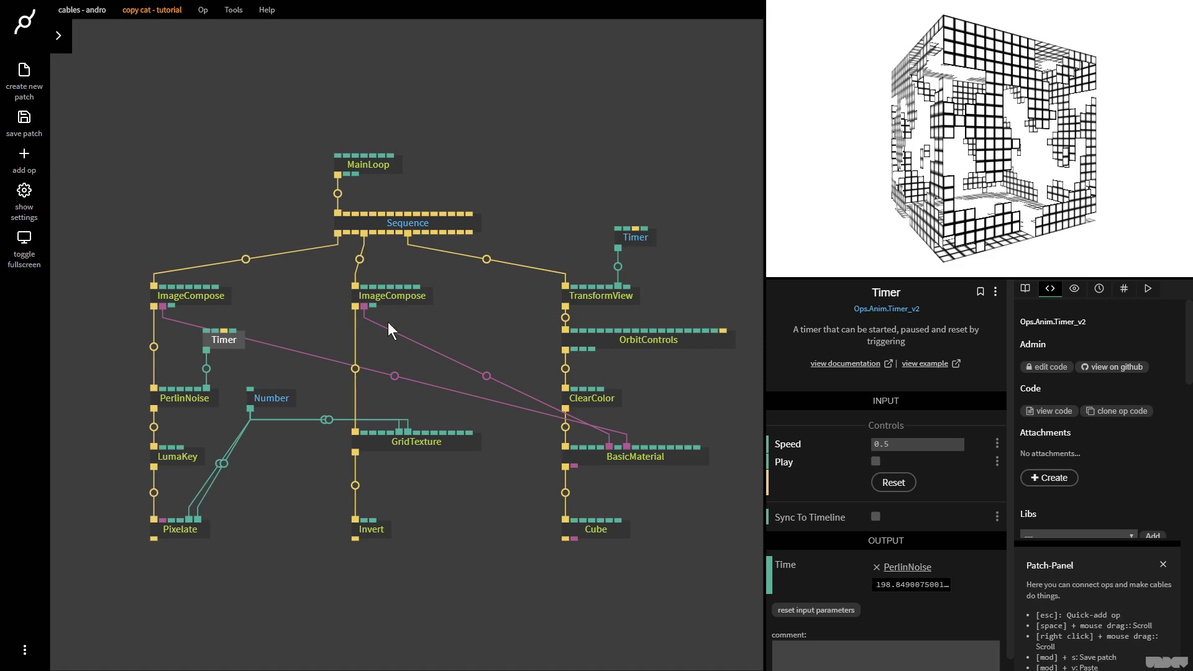
click(400, 298)
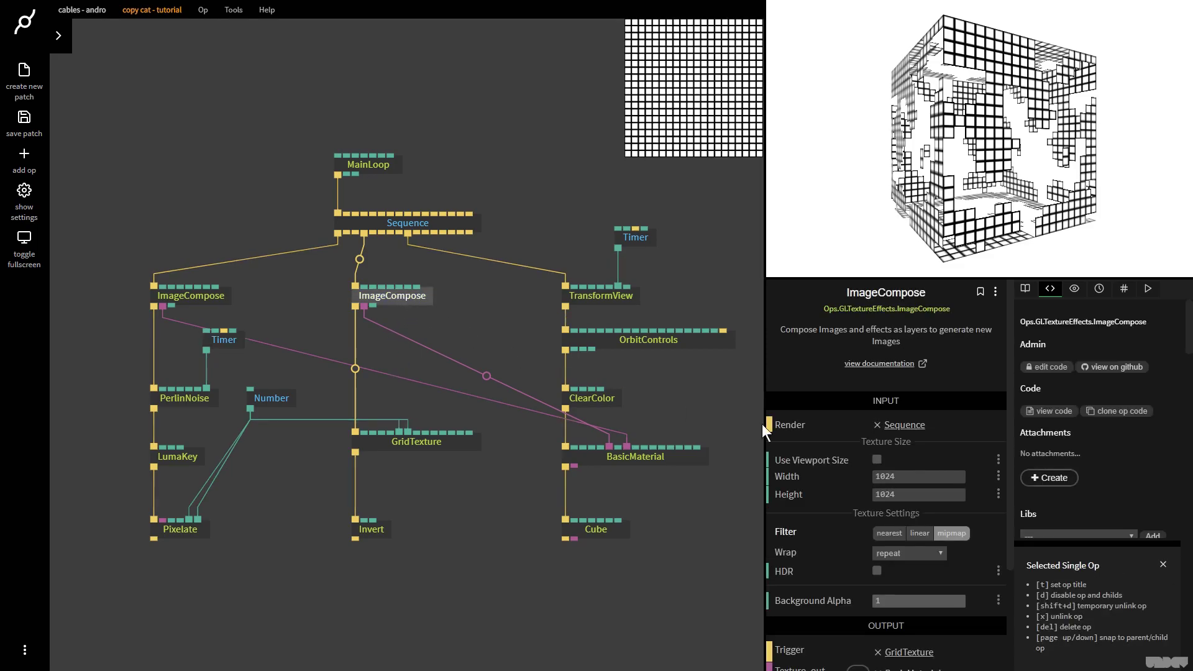
click(888, 534)
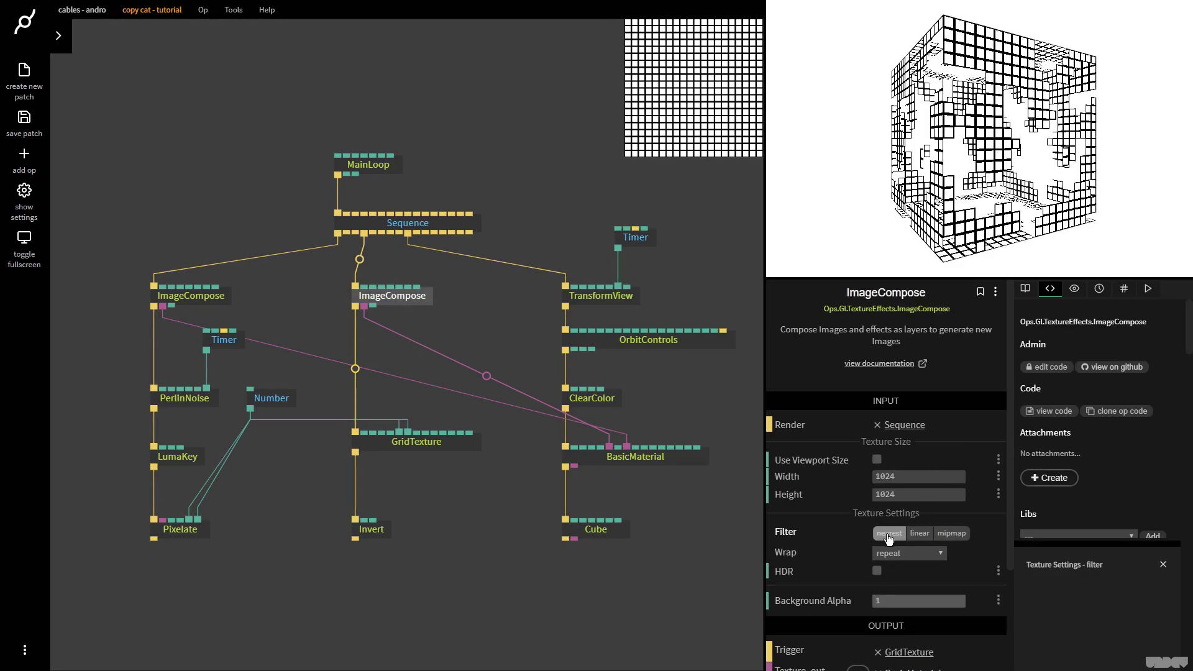
click(954, 535)
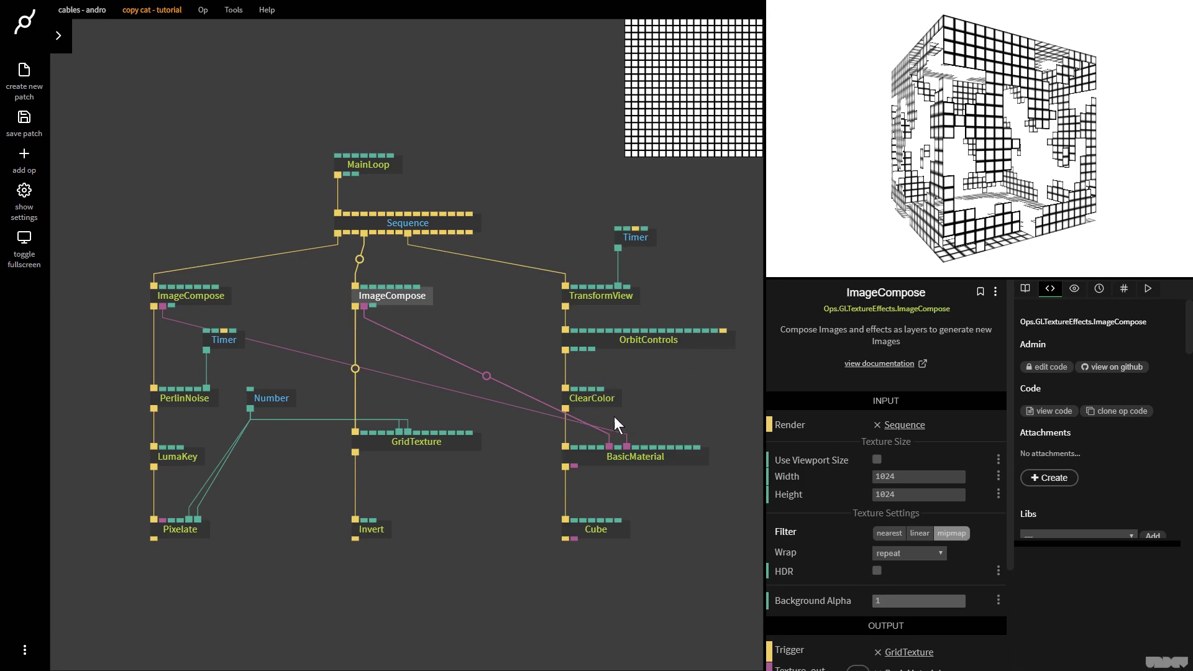
Step: Turn Play back on for the rotation and noise Timers and set the grid ImageCompose's texture filter to linear
click(636, 239)
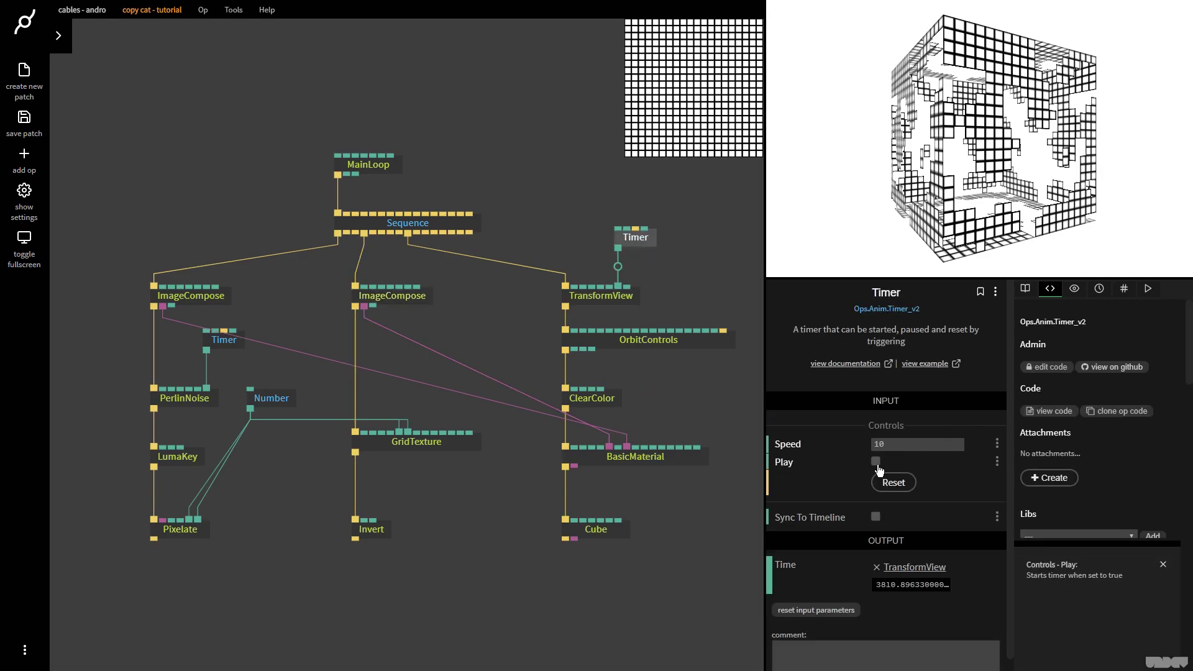
click(215, 343)
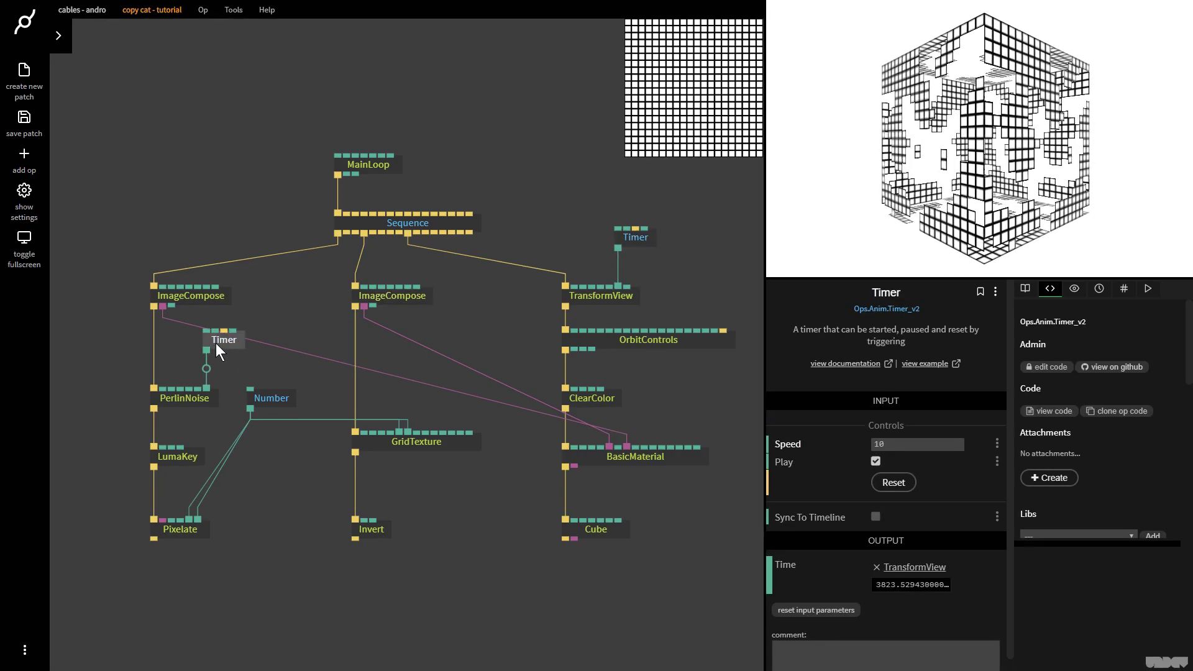
click(876, 461)
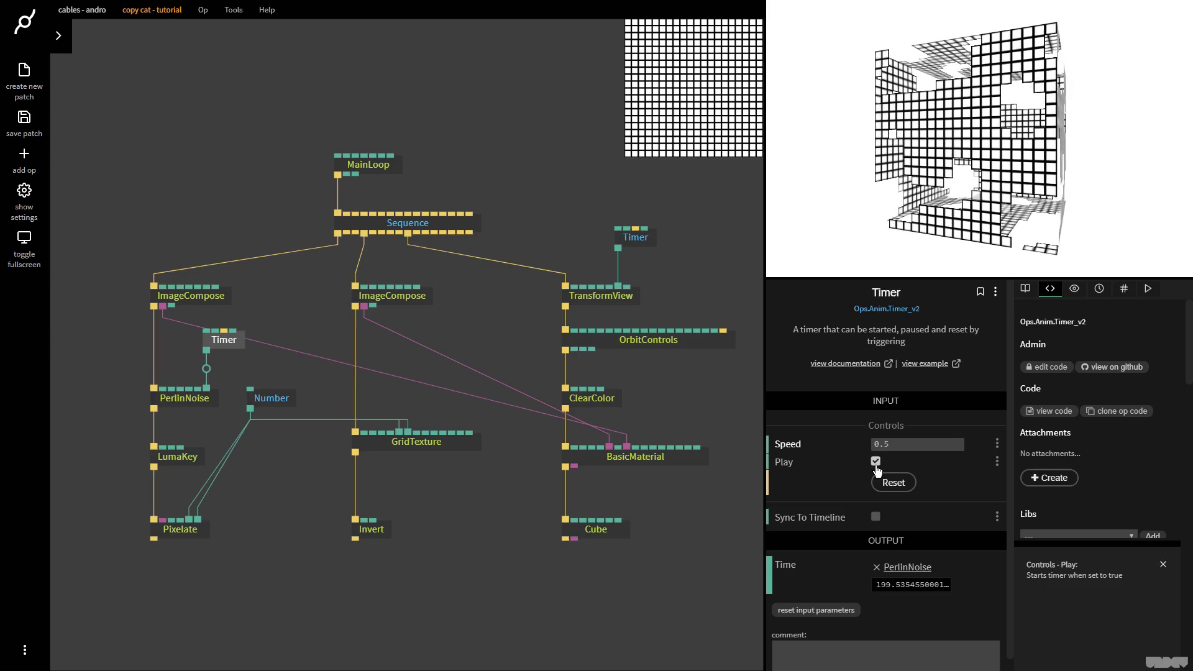
click(420, 298)
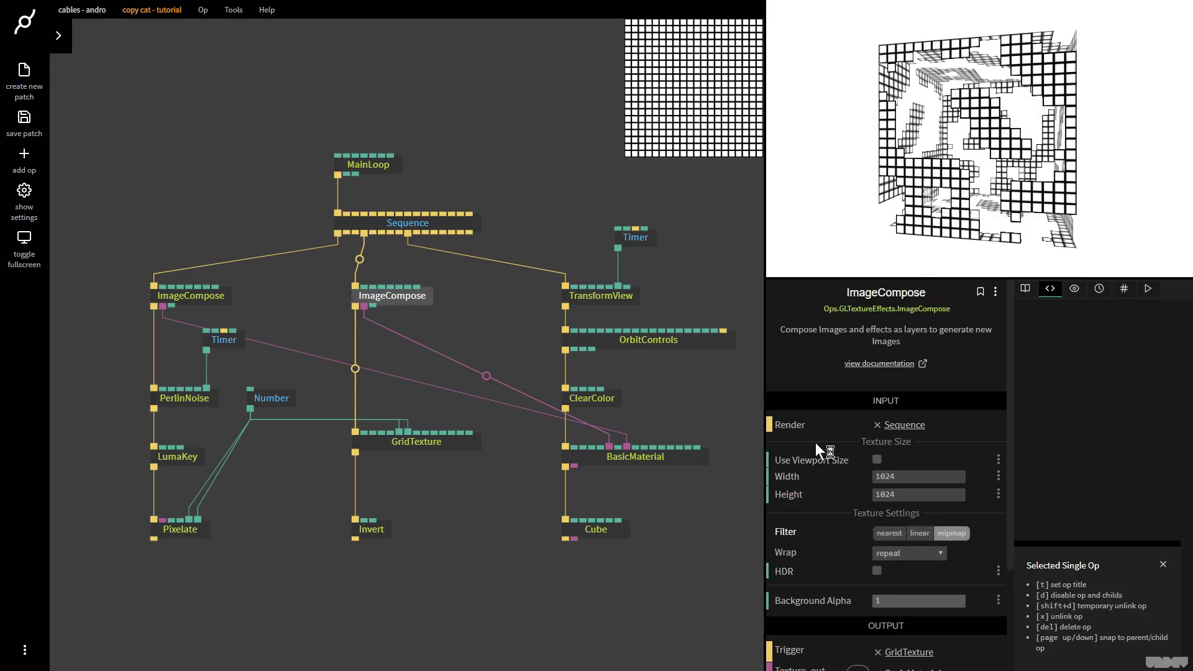
click(920, 534)
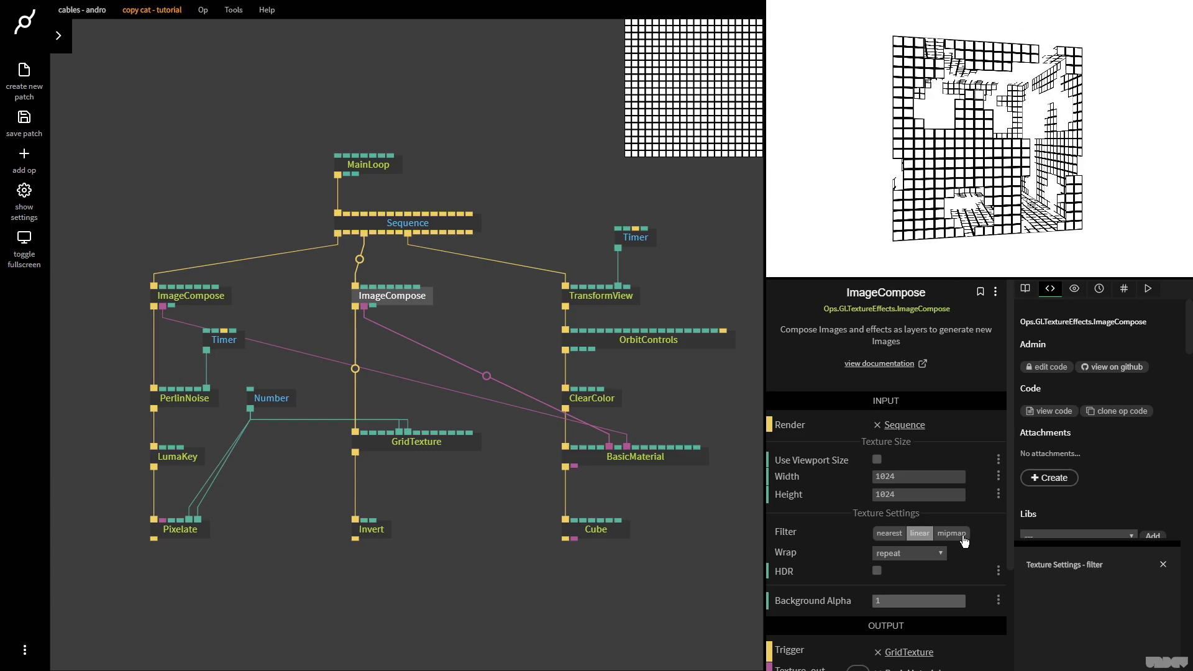
Step: Insert a PixelNoise op between GridTexture and Invert, placing Invert below it
click(381, 530)
click(356, 485)
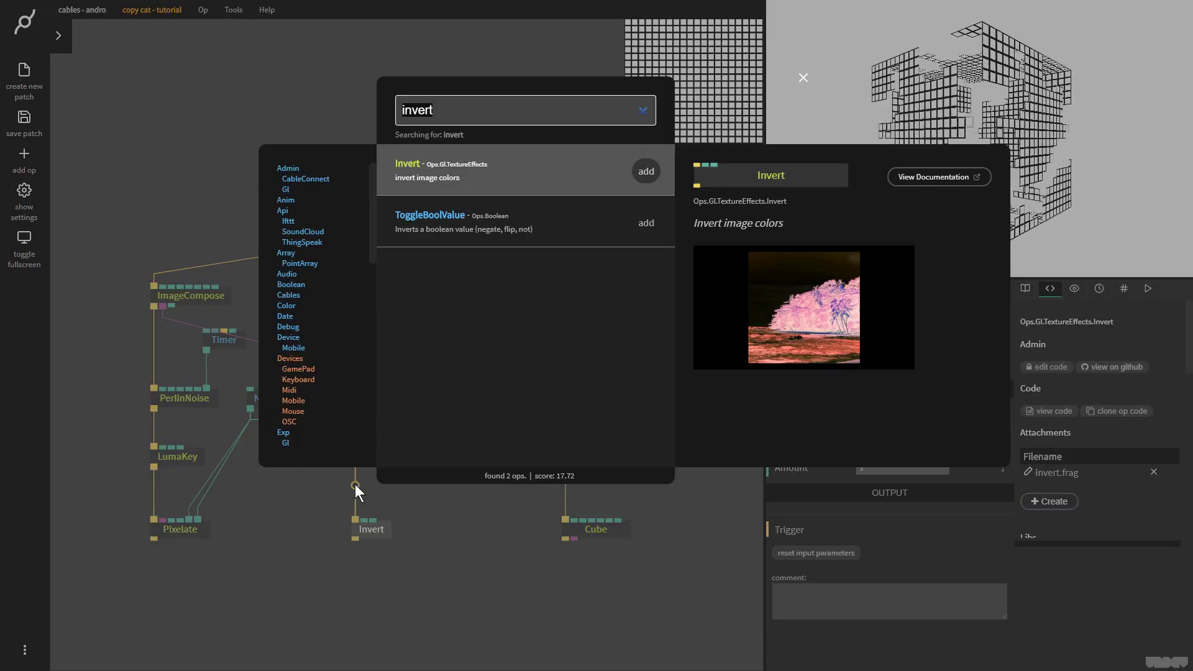
text(pixeln)
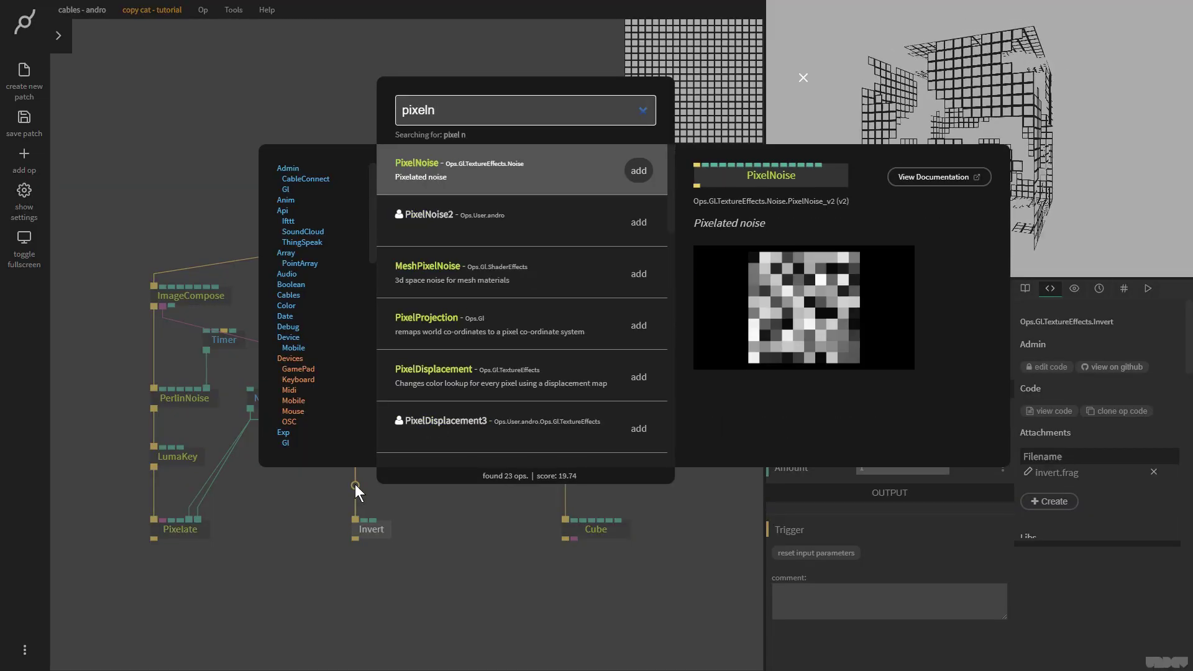
click(638, 171)
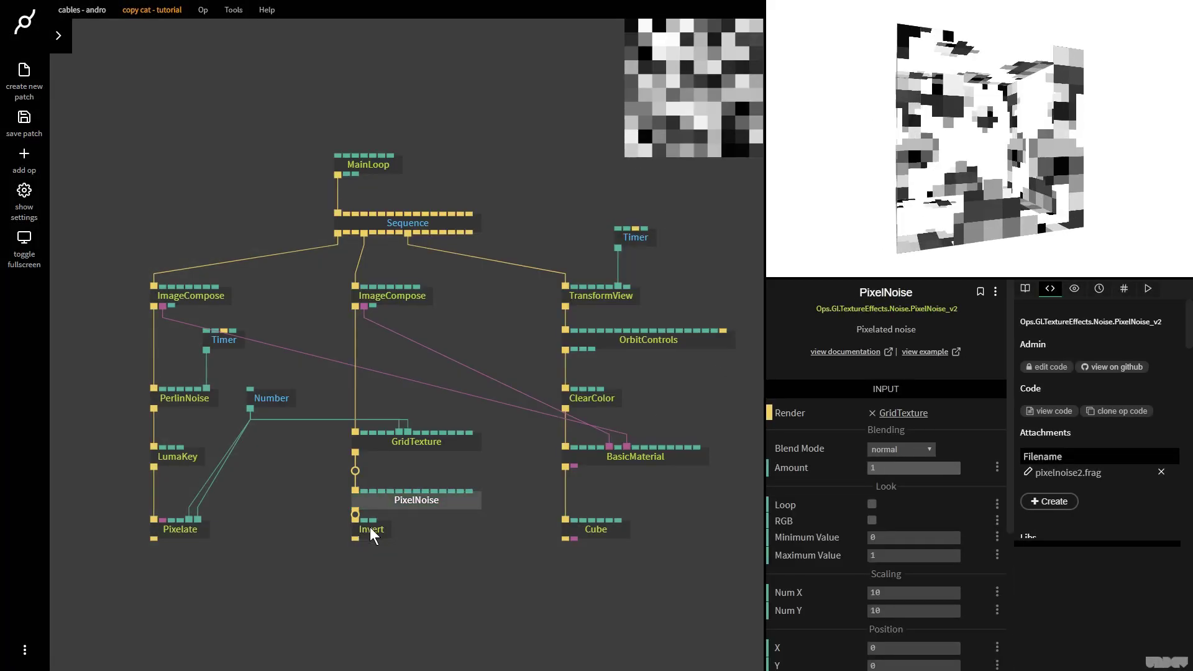
click(373, 545)
Step: Connect the Number op to PixelNoise's Num X and Num Y inputs and enable its Loop and RGB options
drag(250, 408, 430, 494)
drag(251, 409, 434, 495)
click(440, 499)
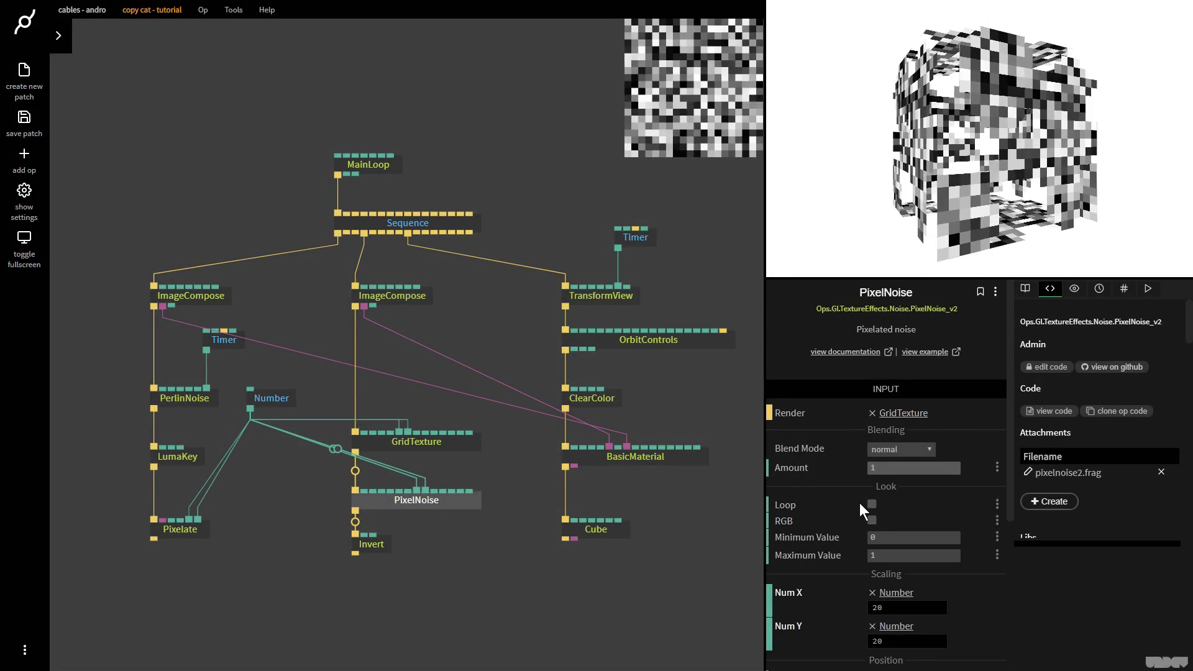
click(872, 505)
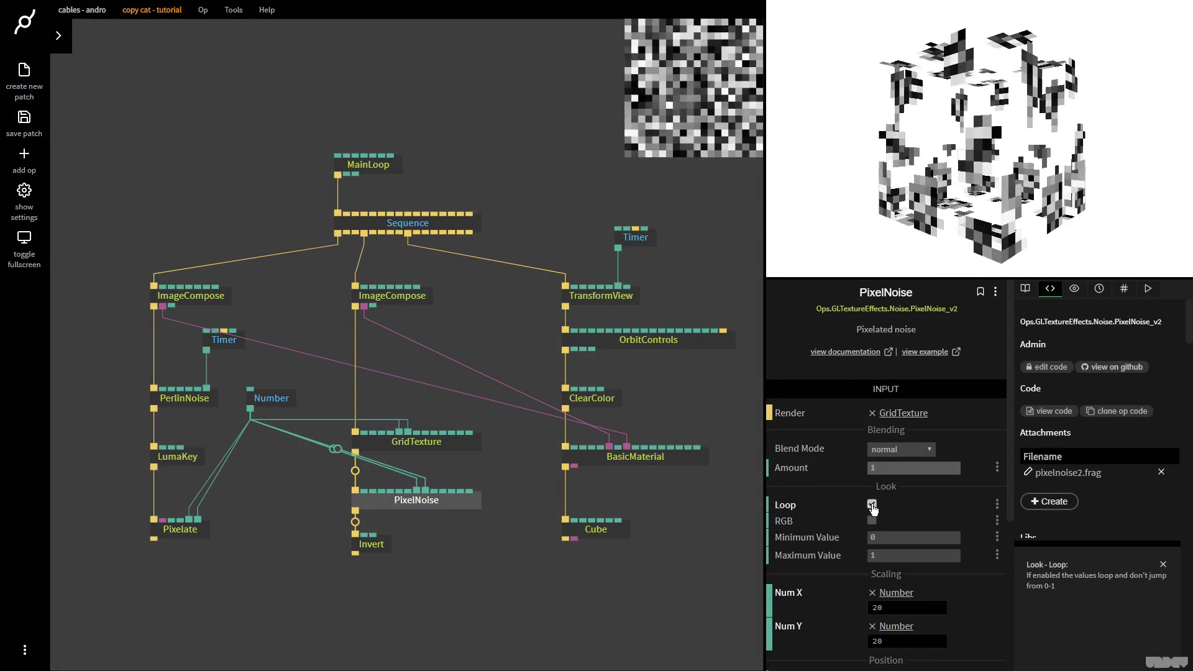
click(873, 520)
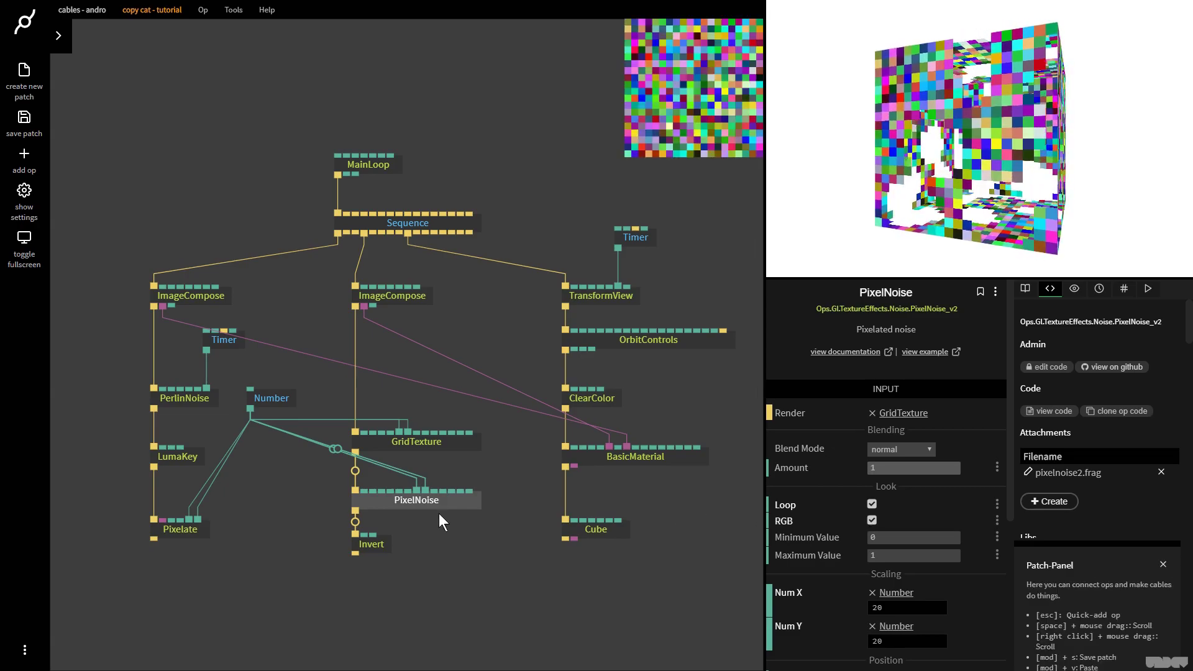
Step: Try the darken blend mode on PixelNoise, and switch it to lighten
click(897, 450)
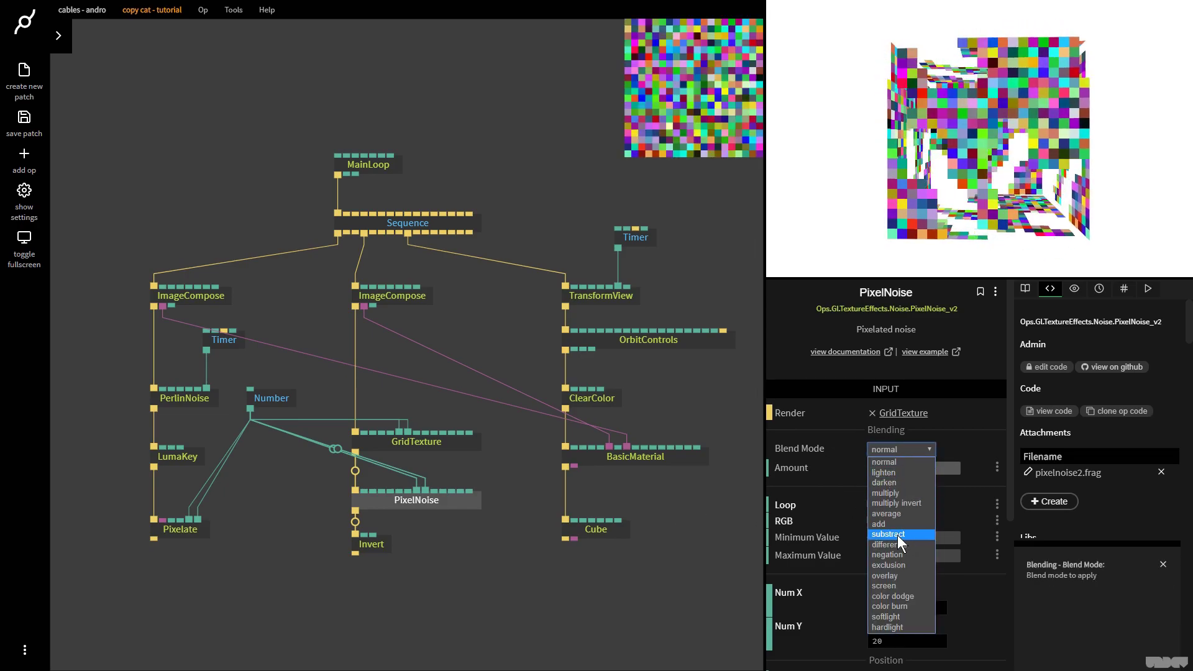
click(900, 482)
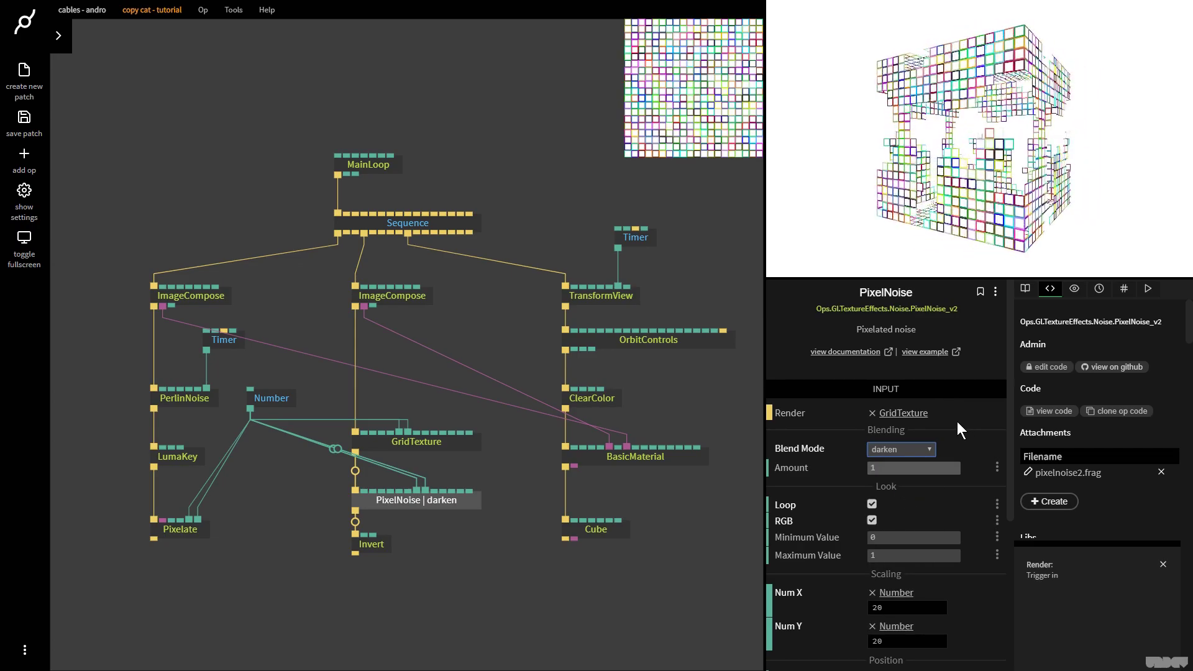
click(905, 450)
click(894, 466)
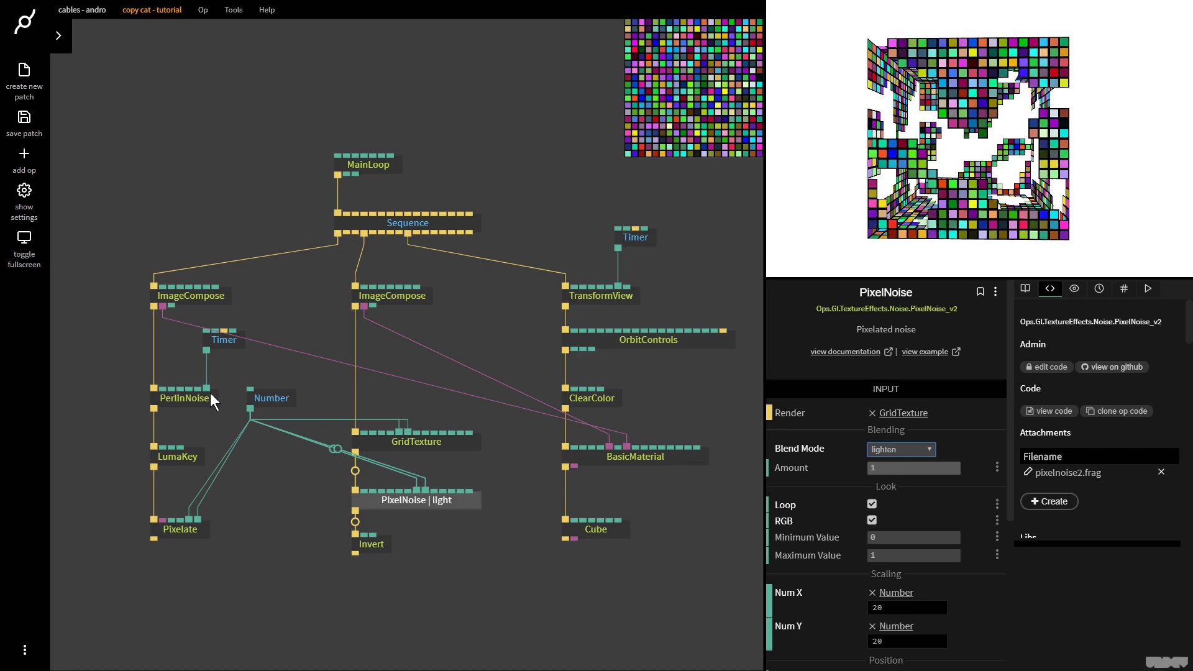
Step: Try a Scale of 10 on PerlinNoise and settle on 4
click(210, 391)
click(894, 501)
text(10)
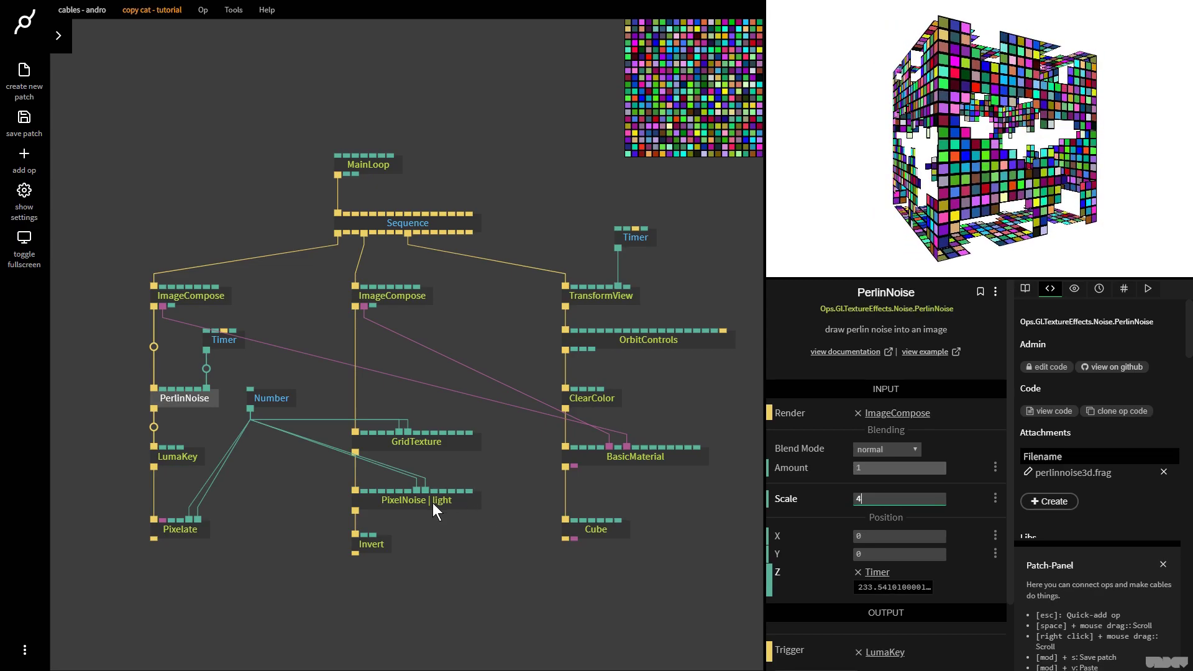
Step: Pull PixelNoise out of the chain between GridTexture and Invert and delete it
click(425, 502)
drag(424, 502, 293, 531)
drag(297, 591, 284, 589)
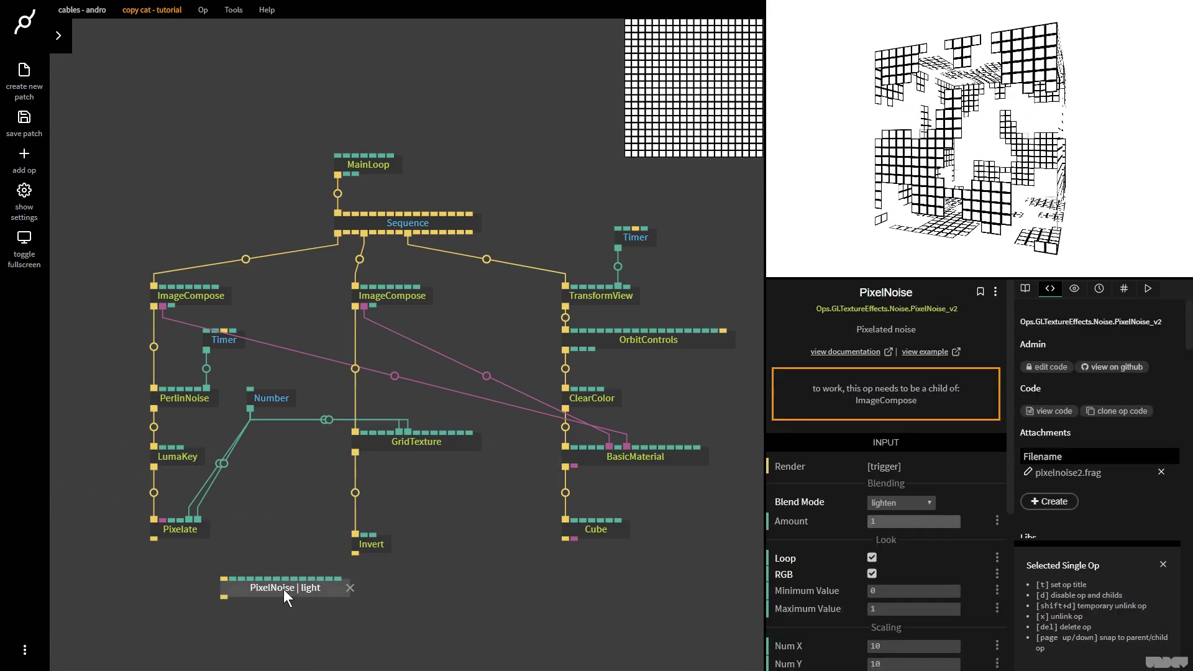
key(Delete)
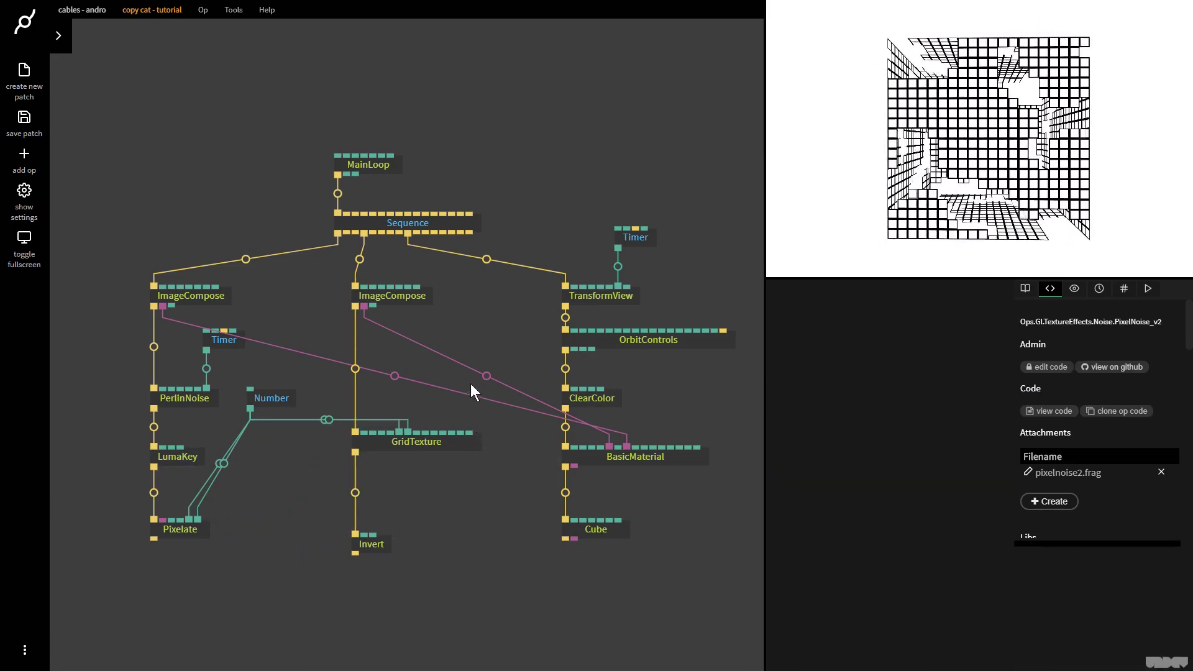
Step: Set the grid ImageCompose's texture size to 64 by 64
scroll(435, 367, right, 2)
click(383, 312)
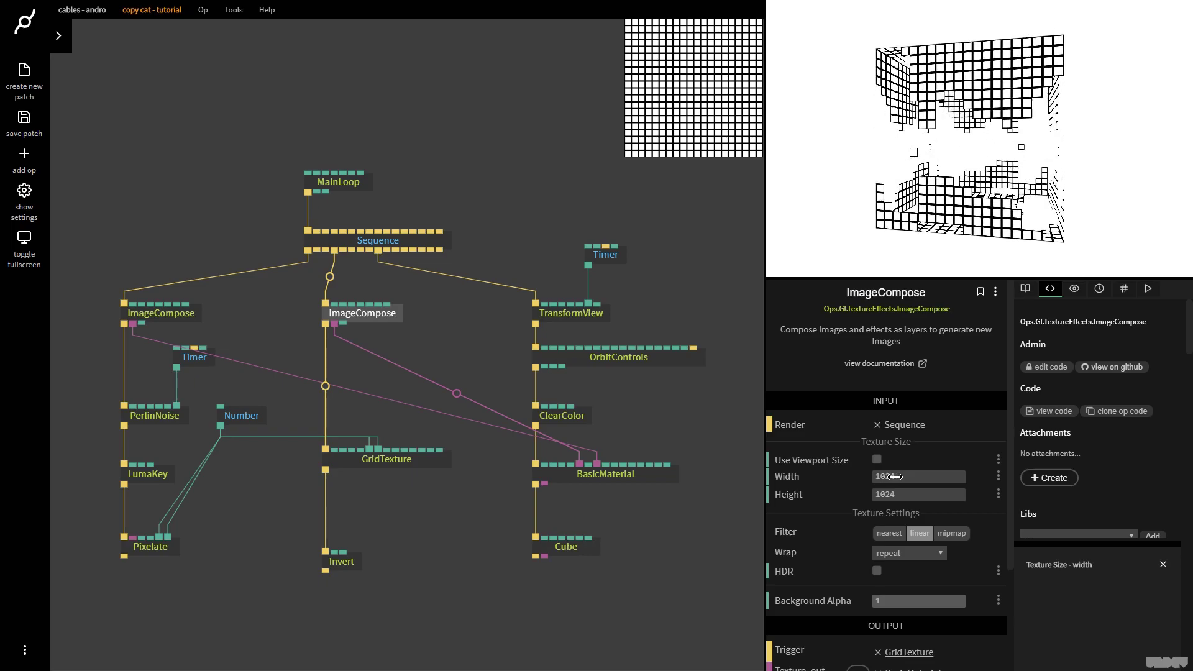
click(898, 480)
text(64)
key(Tab)
text(64)
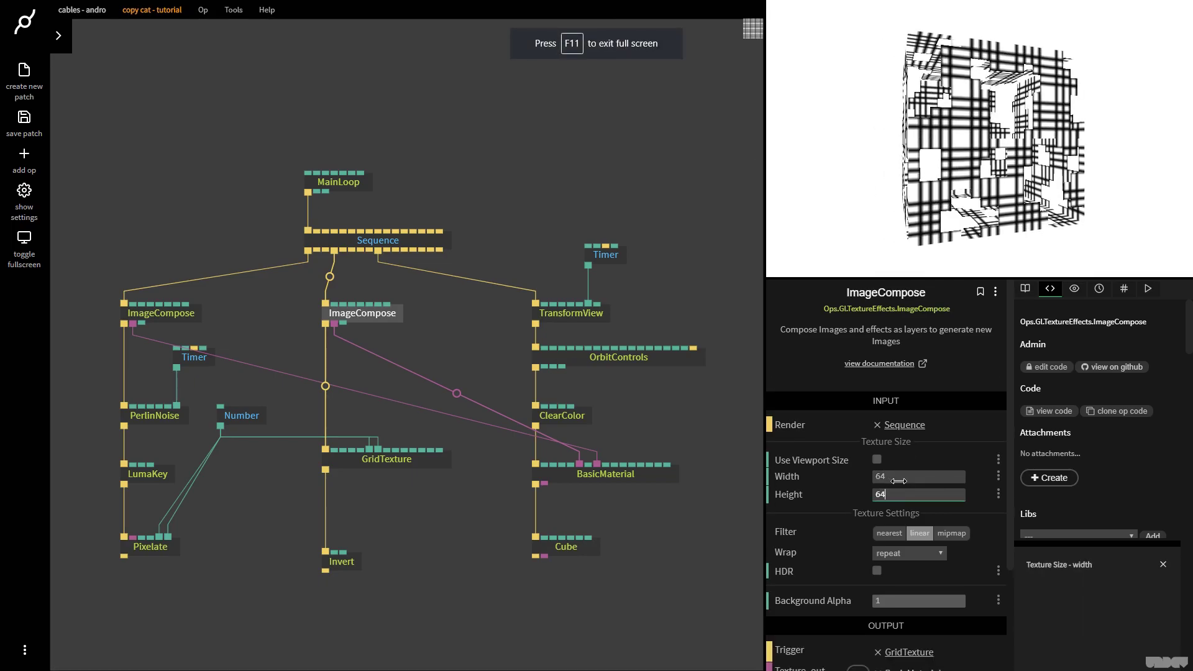
Step: Disconnect the Number op from GridTexture's Cells X and Cells Y inputs
click(373, 469)
scroll(924, 561, down, 1)
right_click(370, 450)
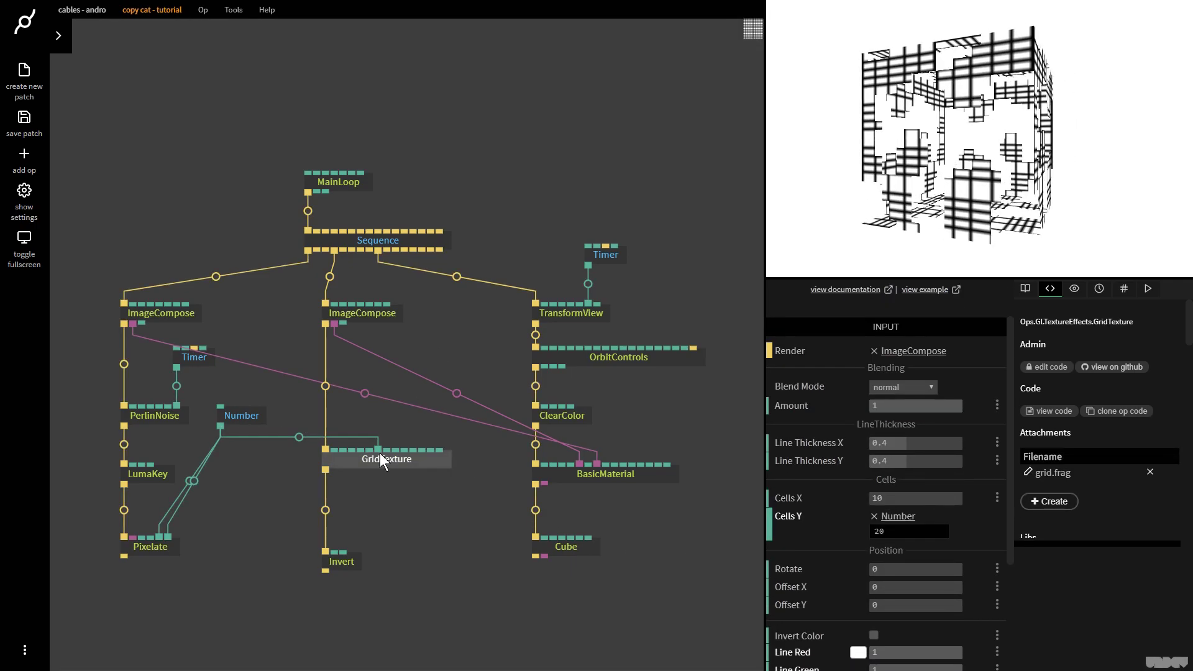
right_click(379, 451)
Step: Set the grid ImageCompose's texture width and height back to 1024
click(376, 320)
click(923, 417)
key(F11)
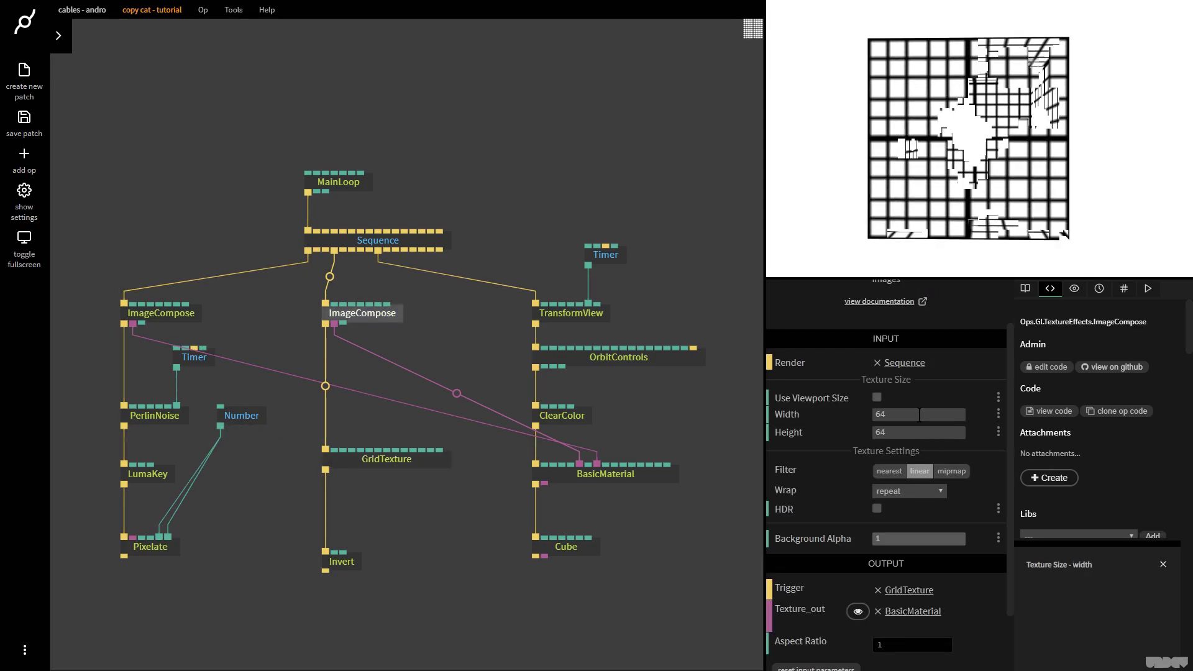
text(1024)
key(Tab)
text(1024)
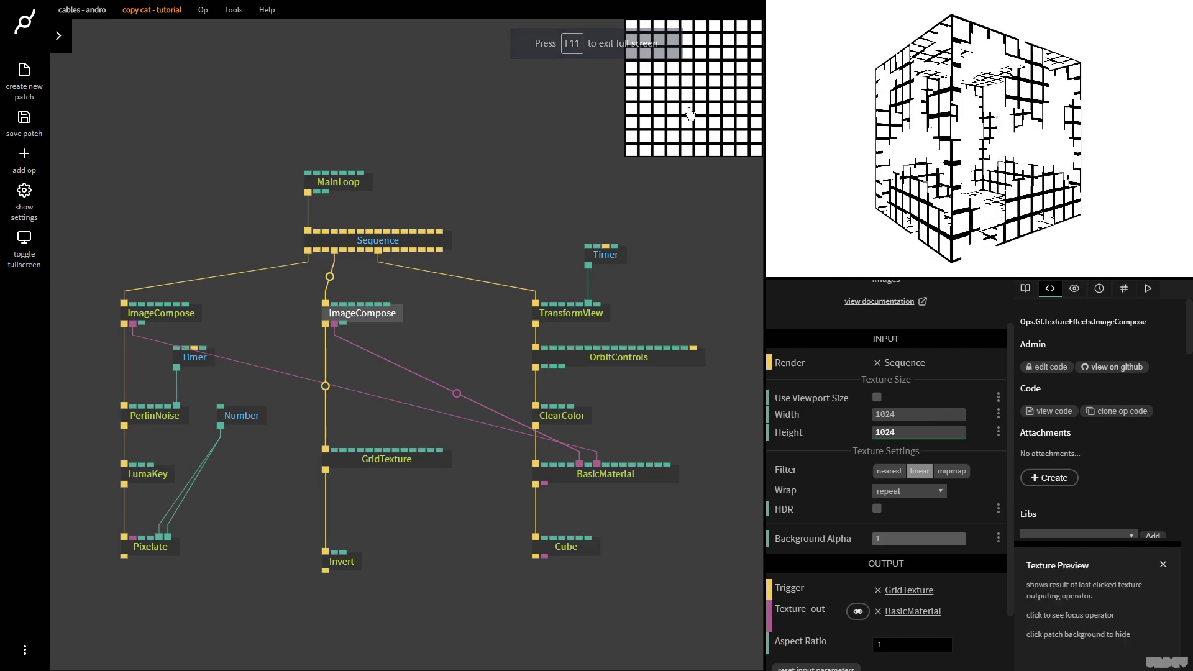
Step: Set GridTexture's Cells X and Cells Y to 1 so the texture holds a single cell
click(375, 460)
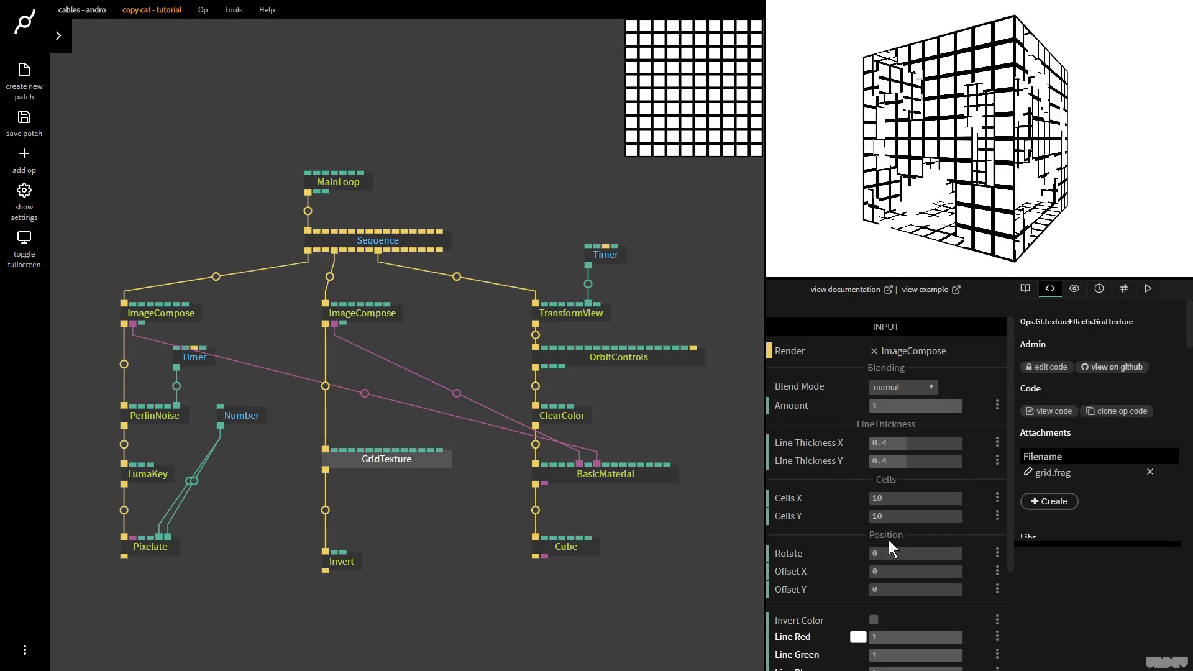
scroll(889, 536, down, 3)
click(899, 378)
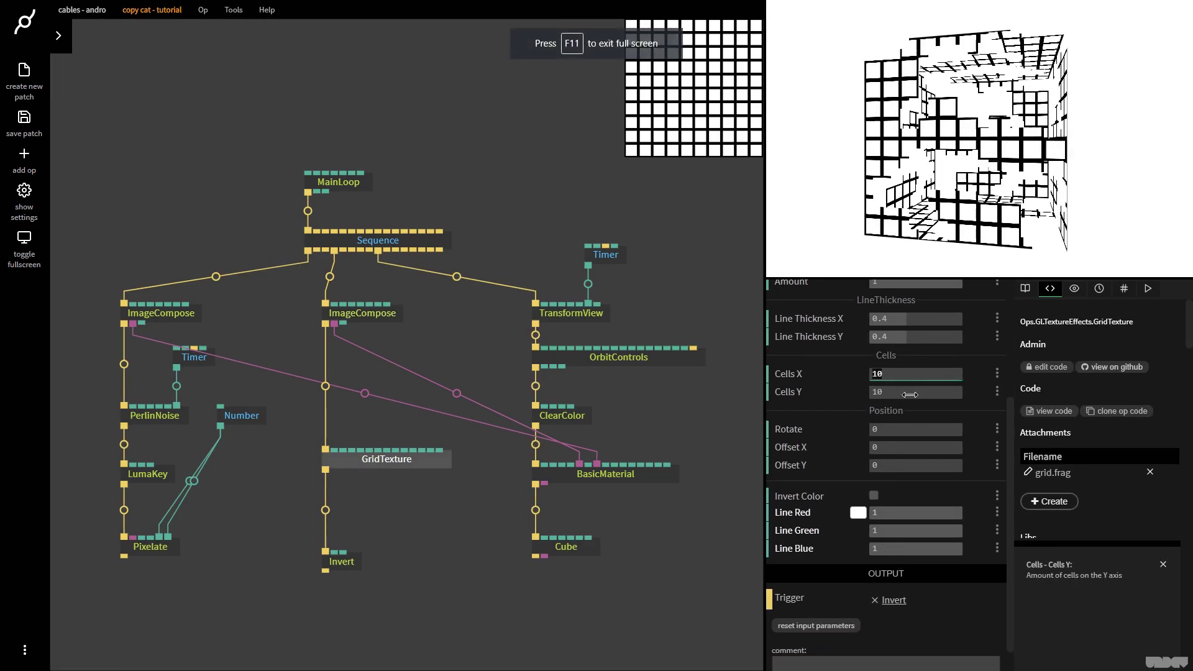
text(1)
click(908, 394)
text(1)
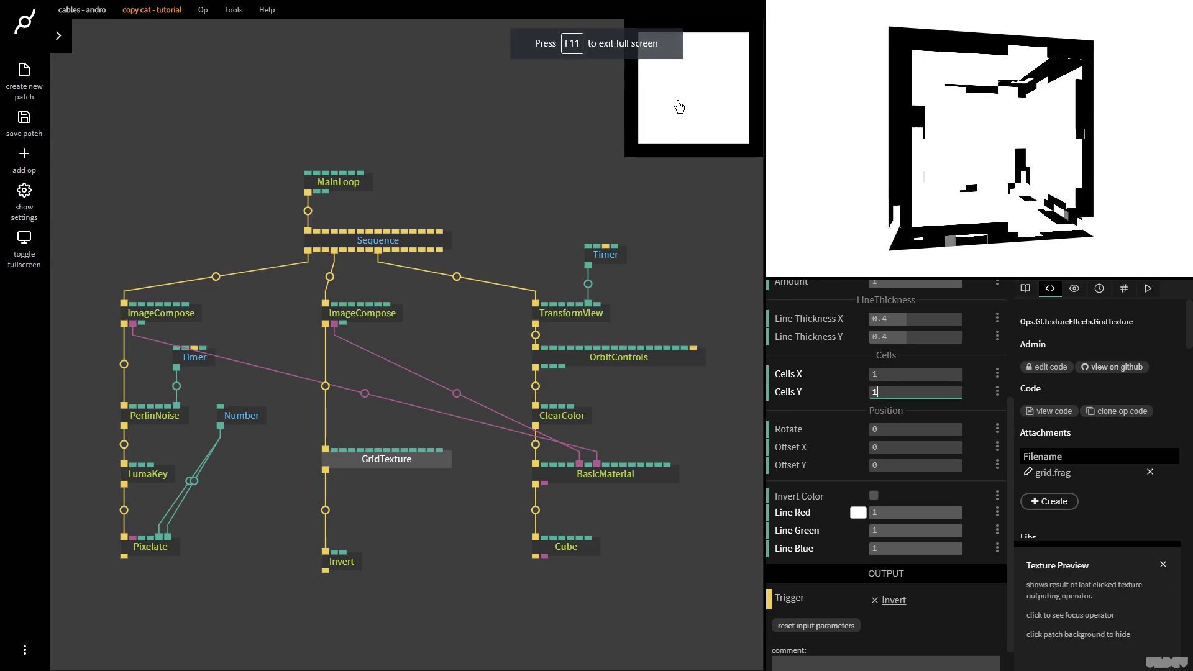
Step: Set BasicMaterial's DiffuseRepeatX and DiffuseRepeatY to 20 to tile the single cell across the cube
click(731, 240)
click(383, 314)
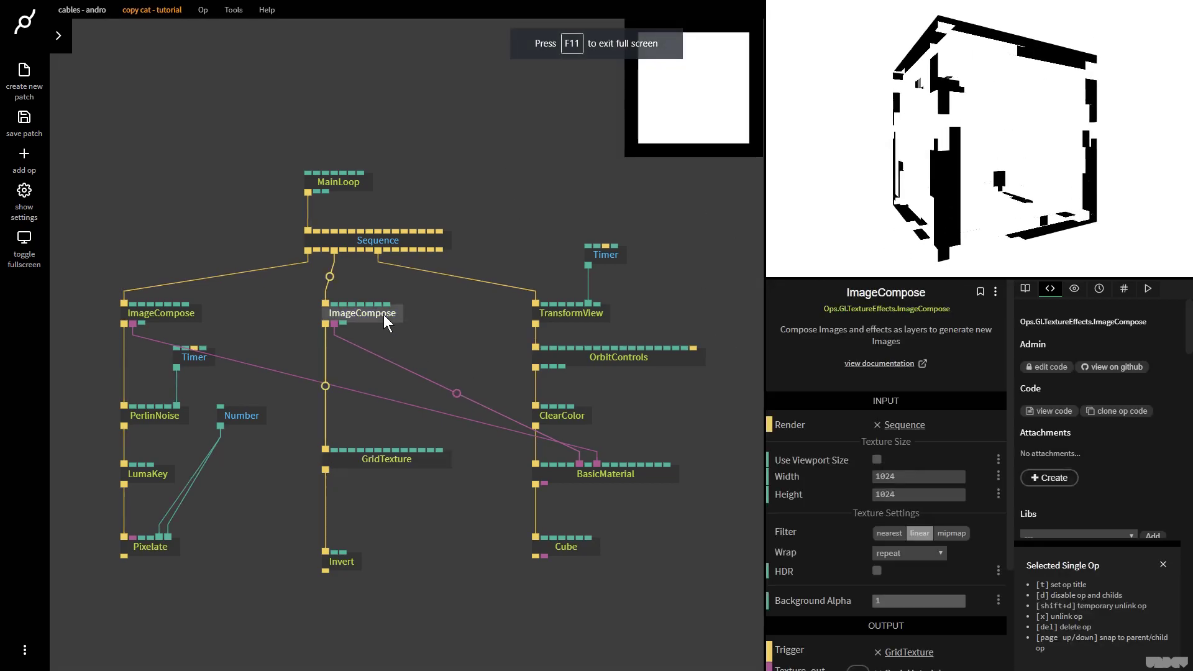
click(576, 475)
scroll(907, 503, down, 5)
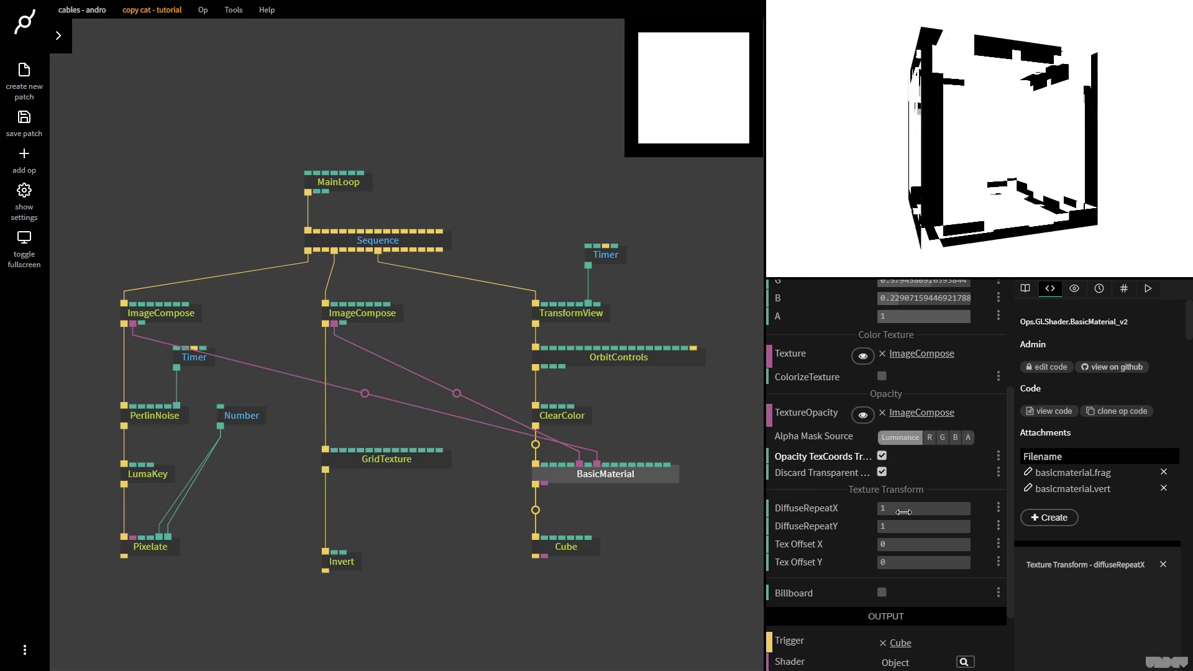
click(903, 511)
text(20)
key(Tab)
text(20)
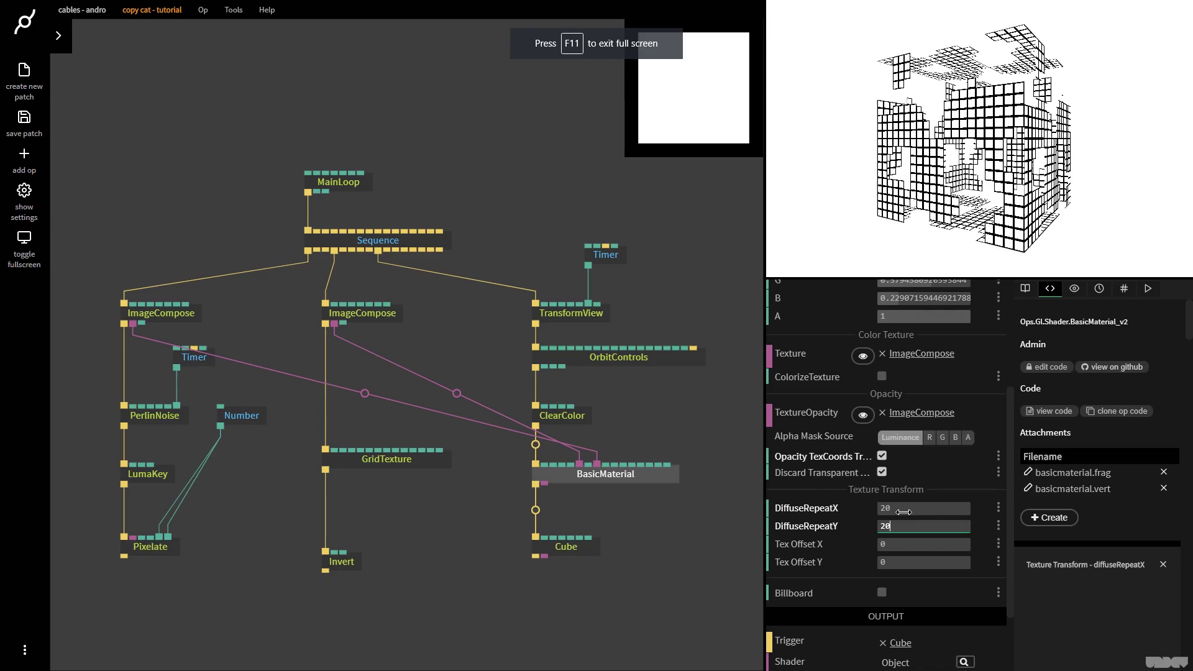
Step: Reduce the grid ImageCompose's texture width and height to 64, keeping the tiled single-cell texture
click(369, 314)
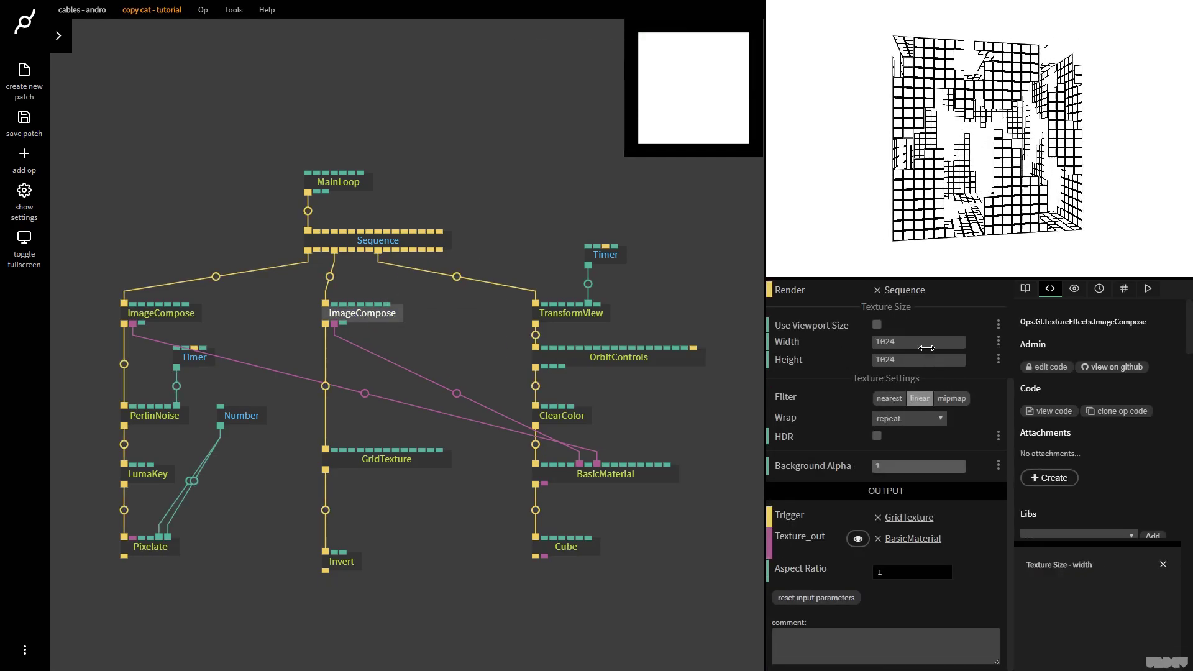
click(921, 341)
text(64)
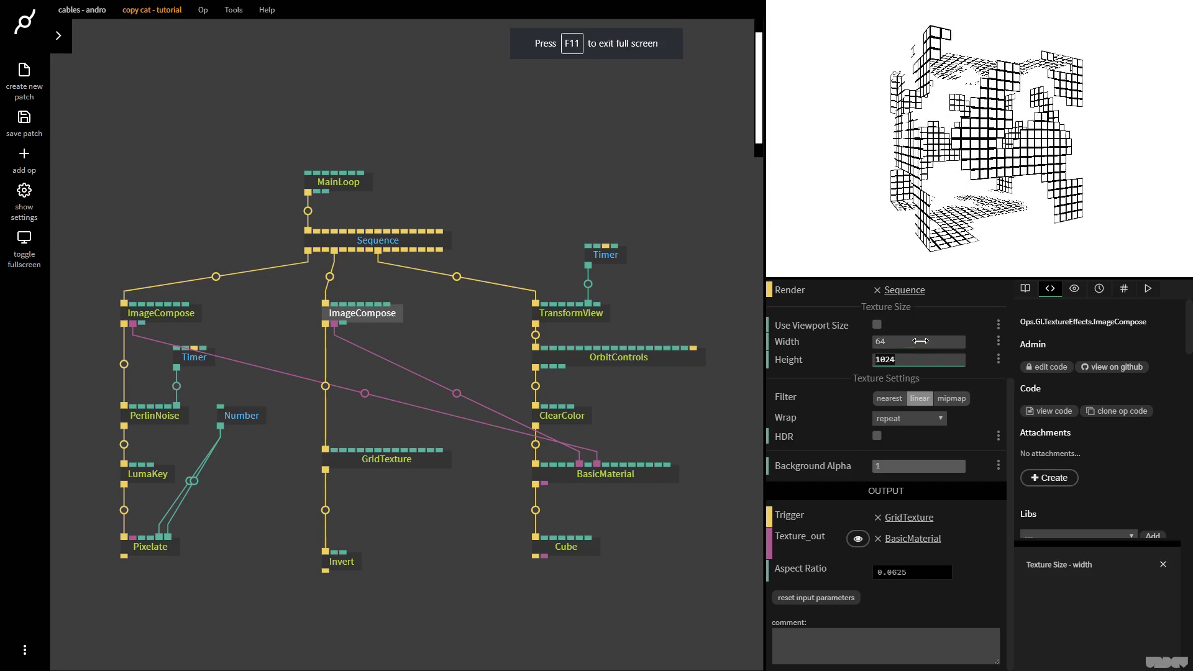
key(Tab)
text(64)
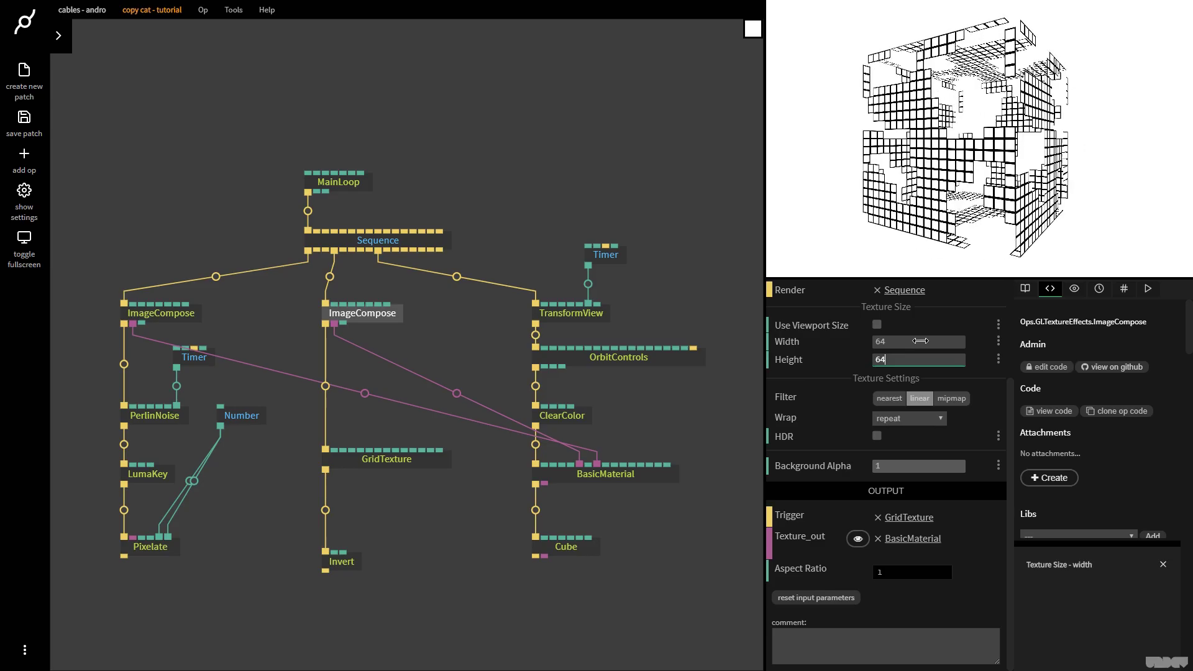
click(587, 476)
drag(511, 151, 546, 151)
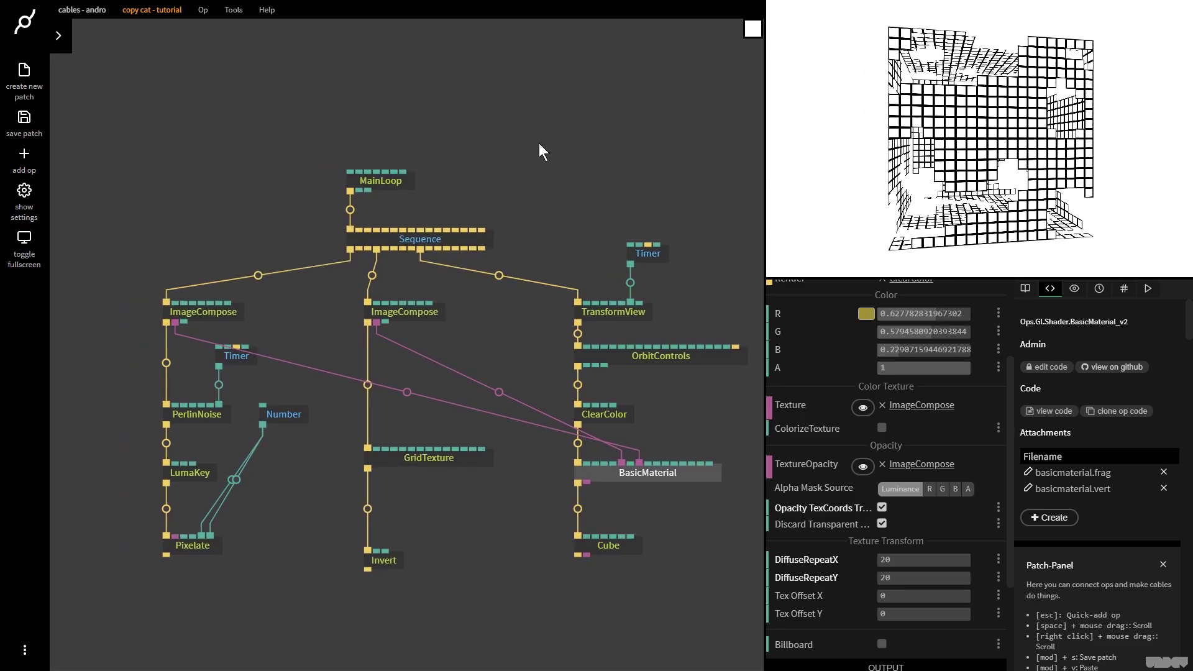